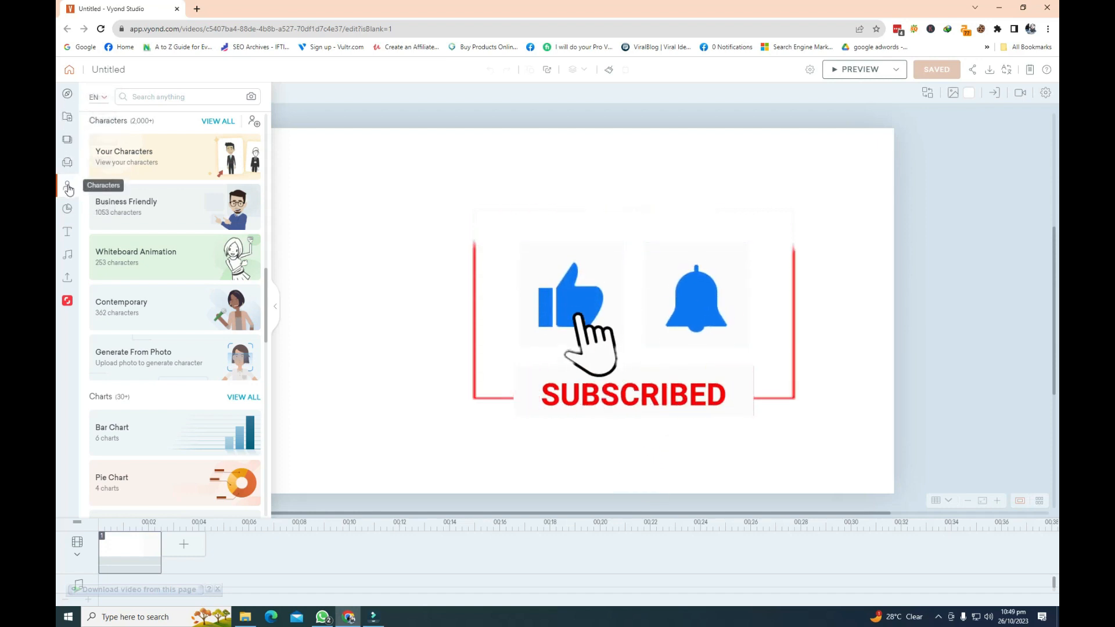
Start creating a new character by copying one from the library.
click(67, 185)
click(68, 185)
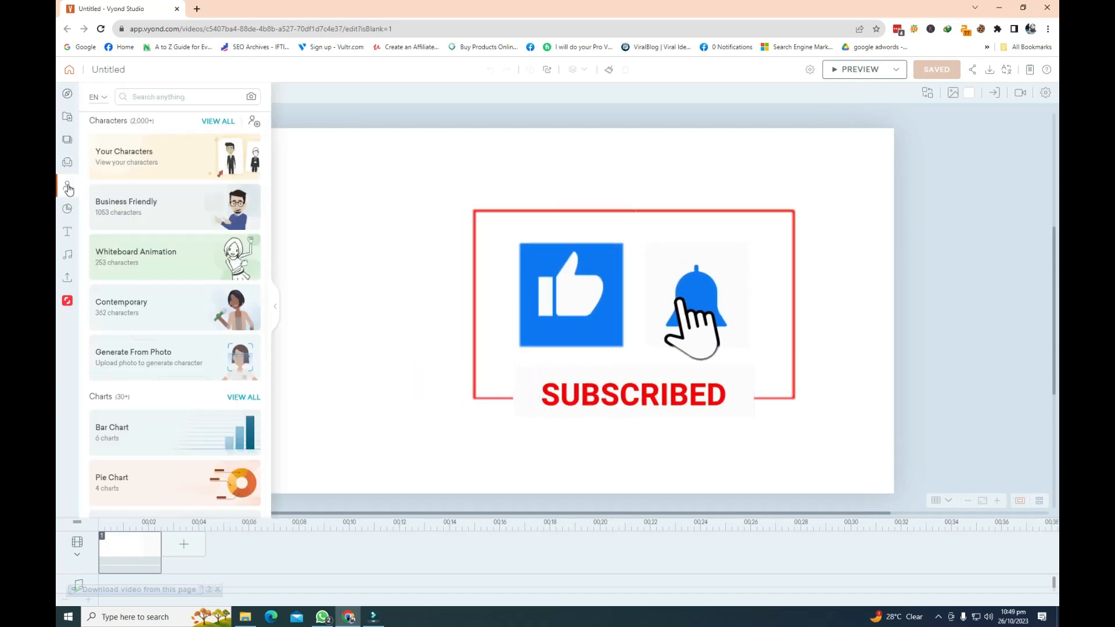
click(251, 124)
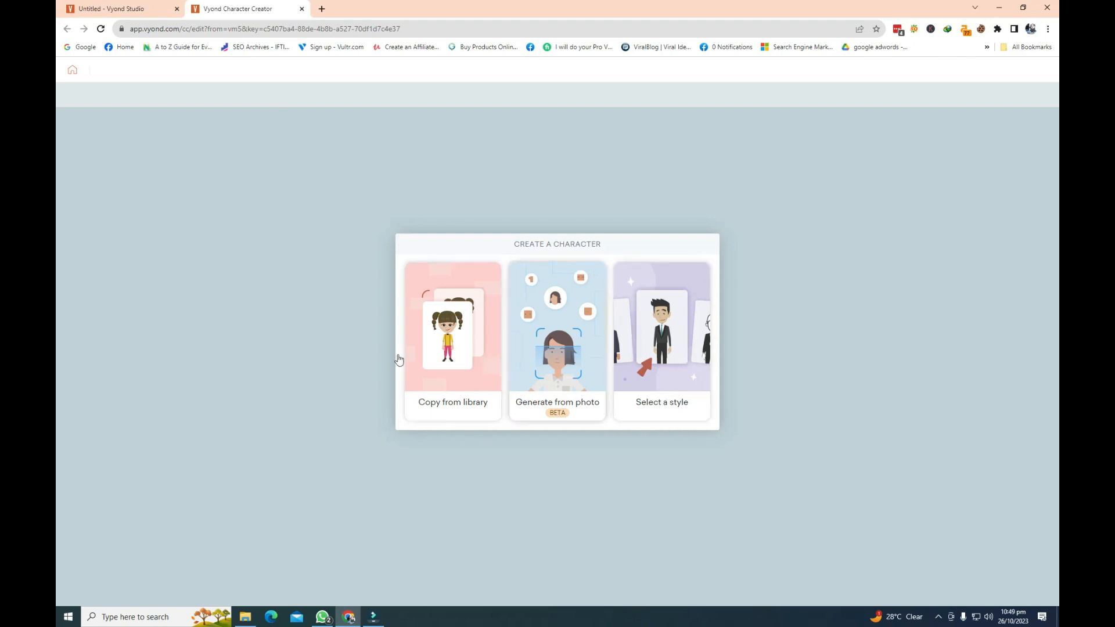
click(461, 345)
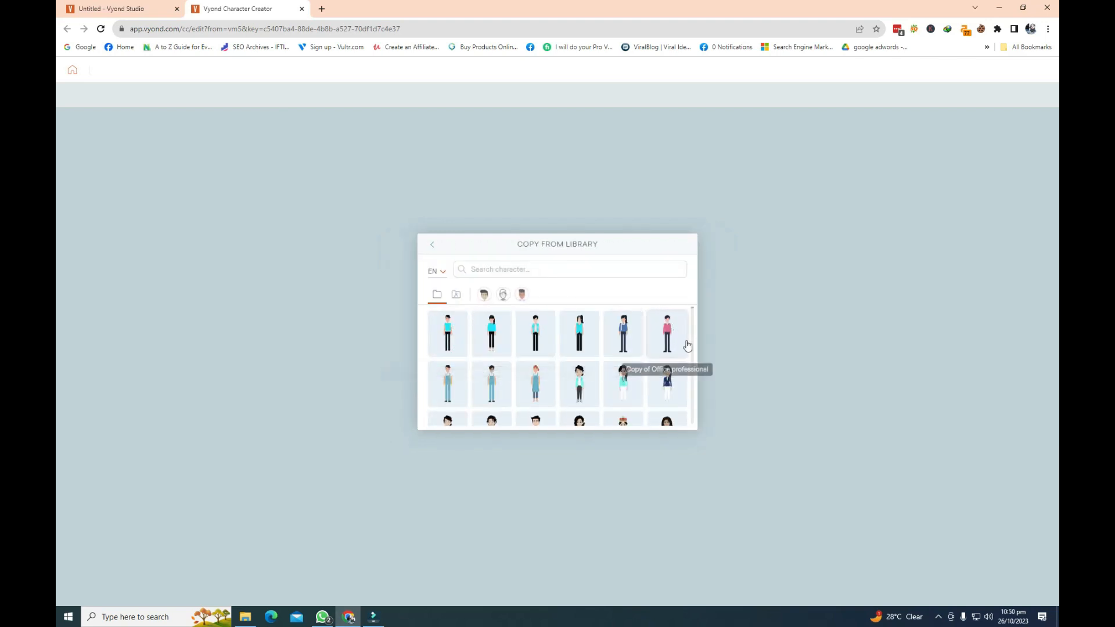
Pick the Customer service character with headset from the Office category as the base.
click(484, 297)
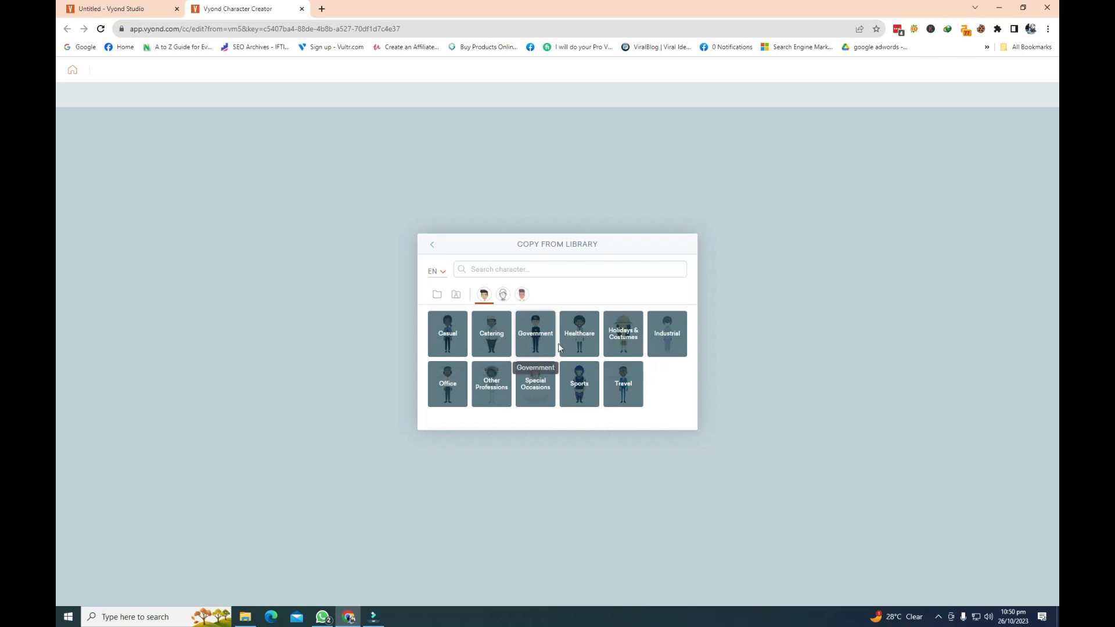
click(450, 393)
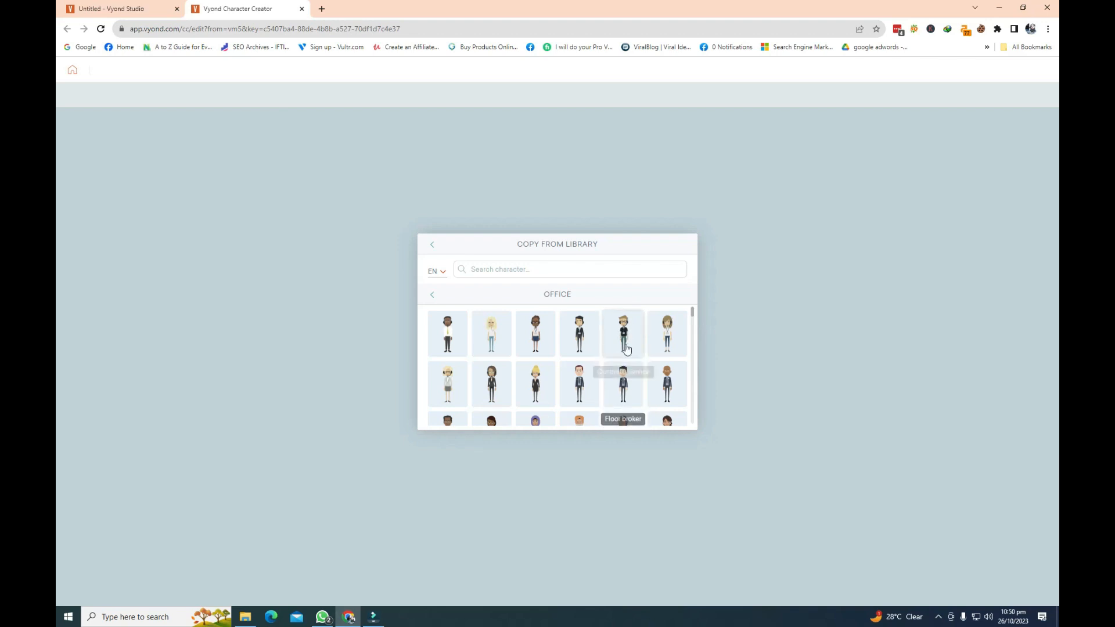
click(610, 391)
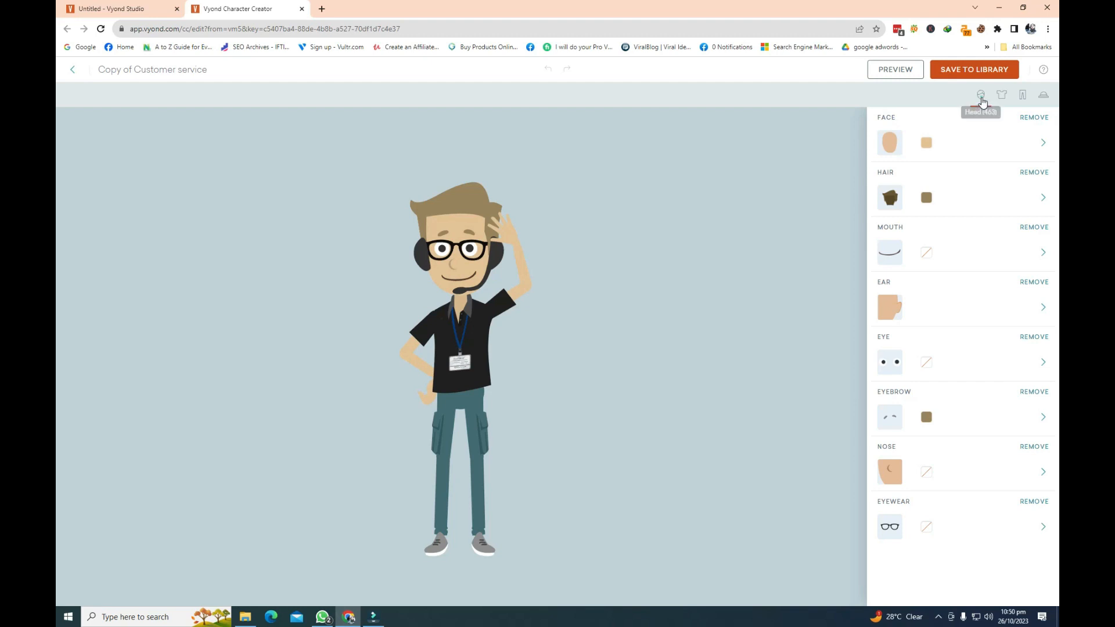
Try out different plain, bearded and skull faces on the character and keep the one with short brown stubble.
click(981, 97)
click(981, 97)
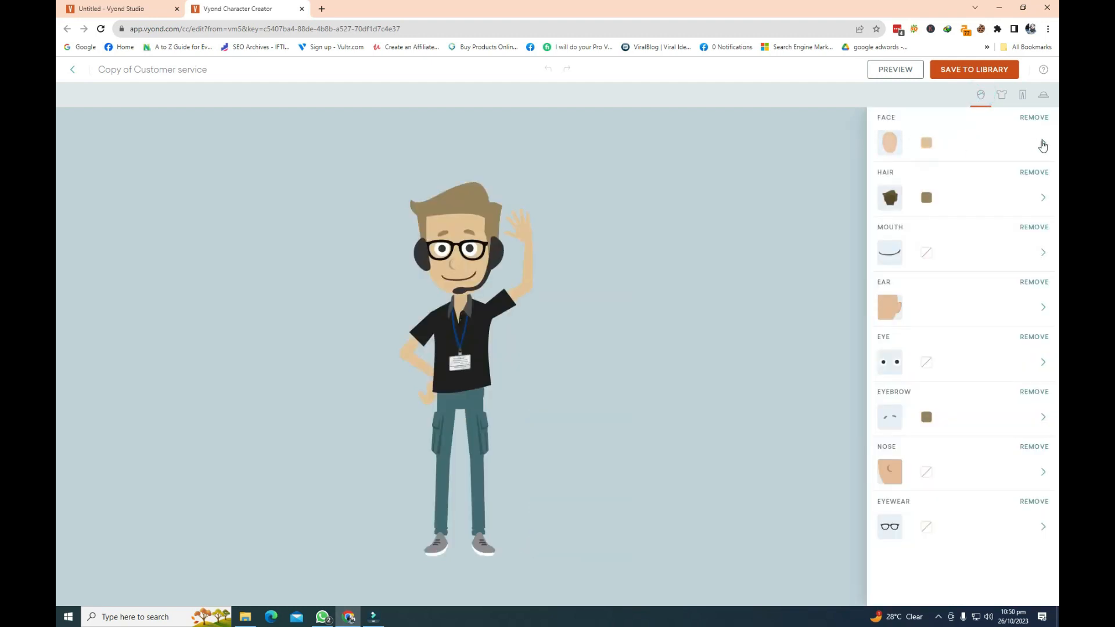
click(1043, 145)
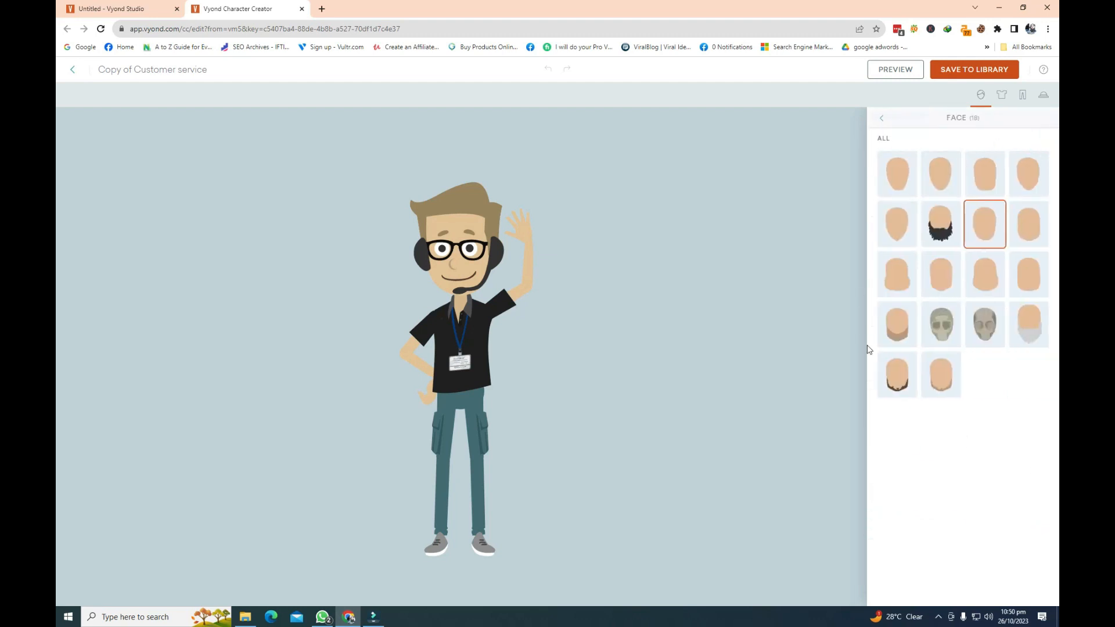
click(898, 176)
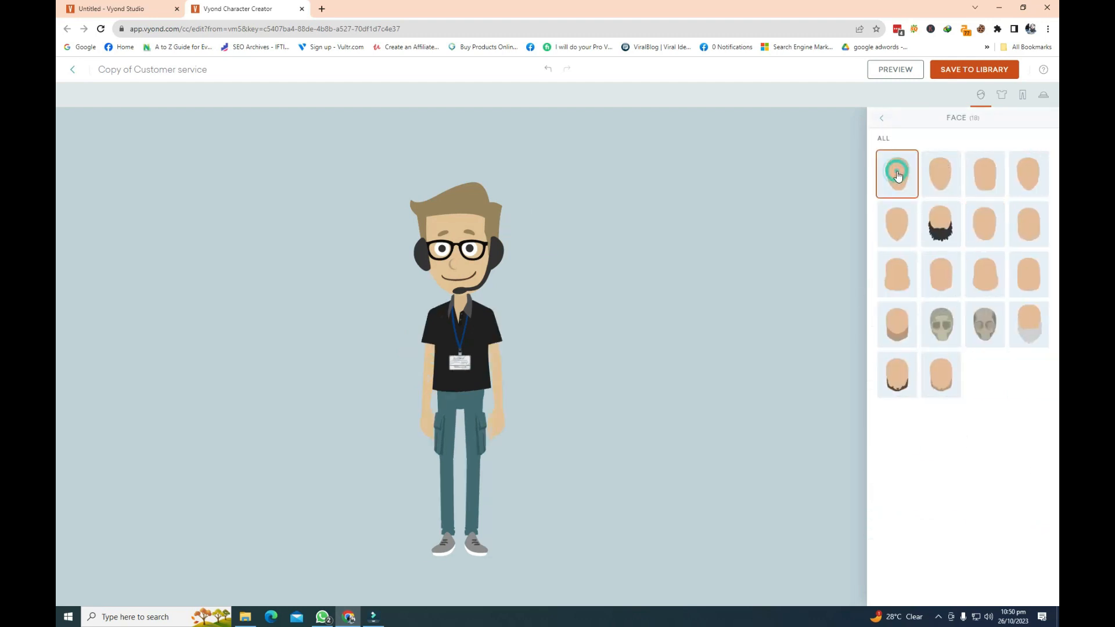
click(928, 231)
click(948, 184)
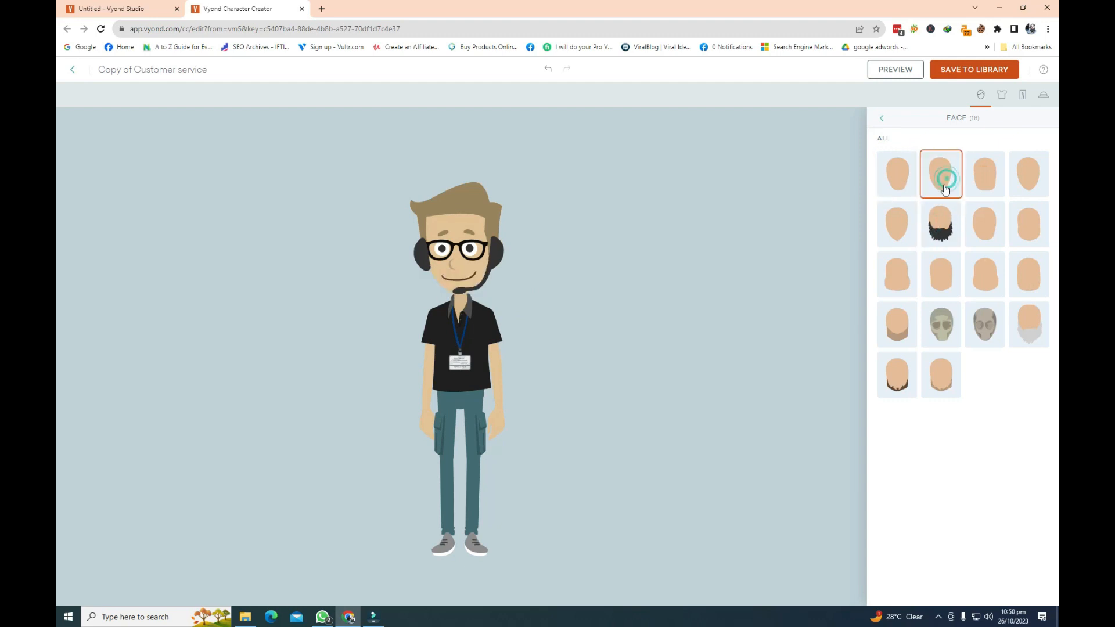
click(932, 273)
click(973, 278)
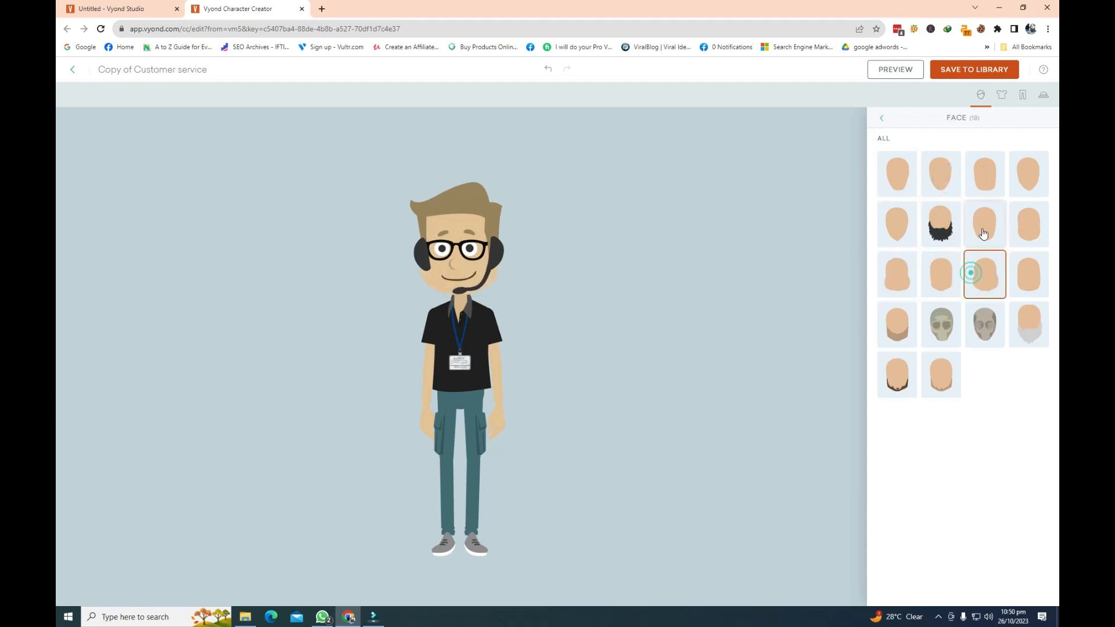
click(985, 224)
click(1031, 176)
click(1026, 267)
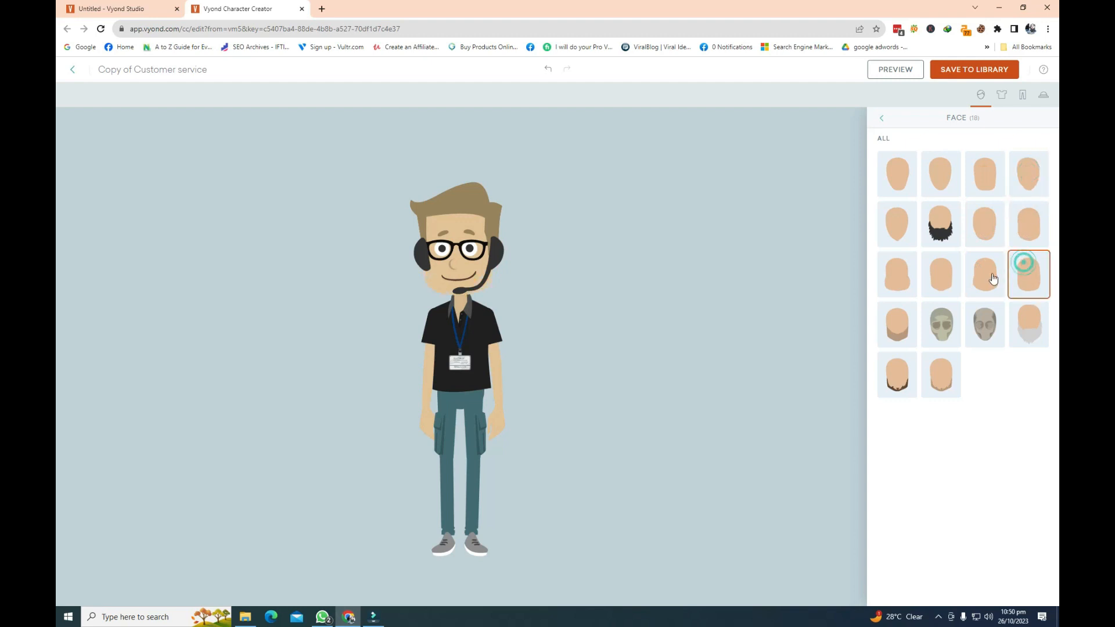
click(969, 285)
click(896, 338)
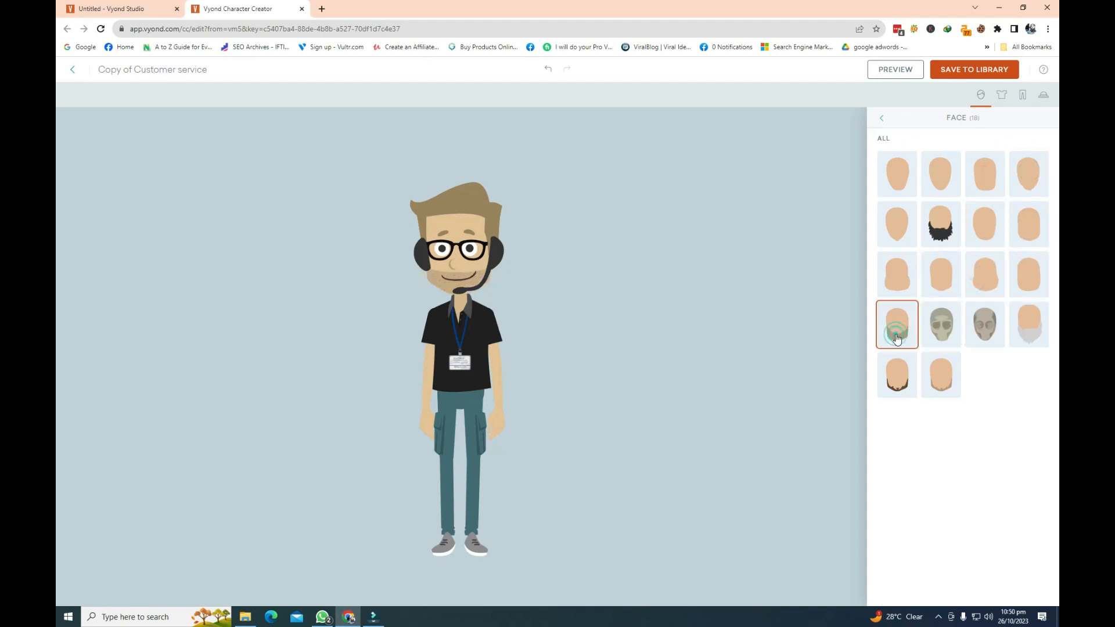
click(897, 375)
click(938, 375)
click(935, 324)
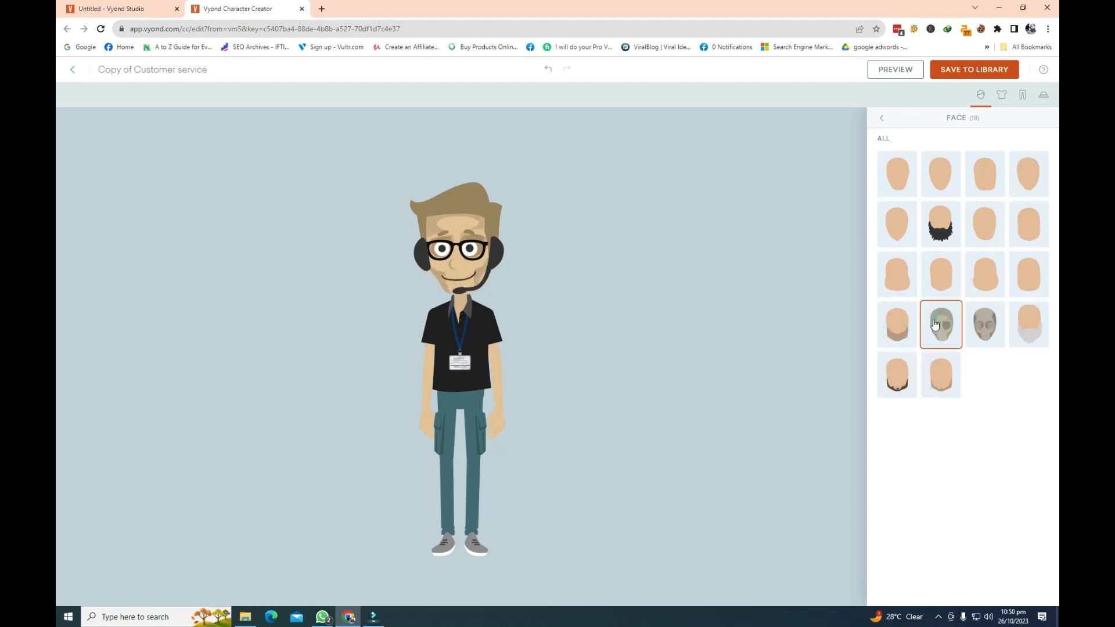
click(978, 327)
click(1031, 322)
click(1033, 277)
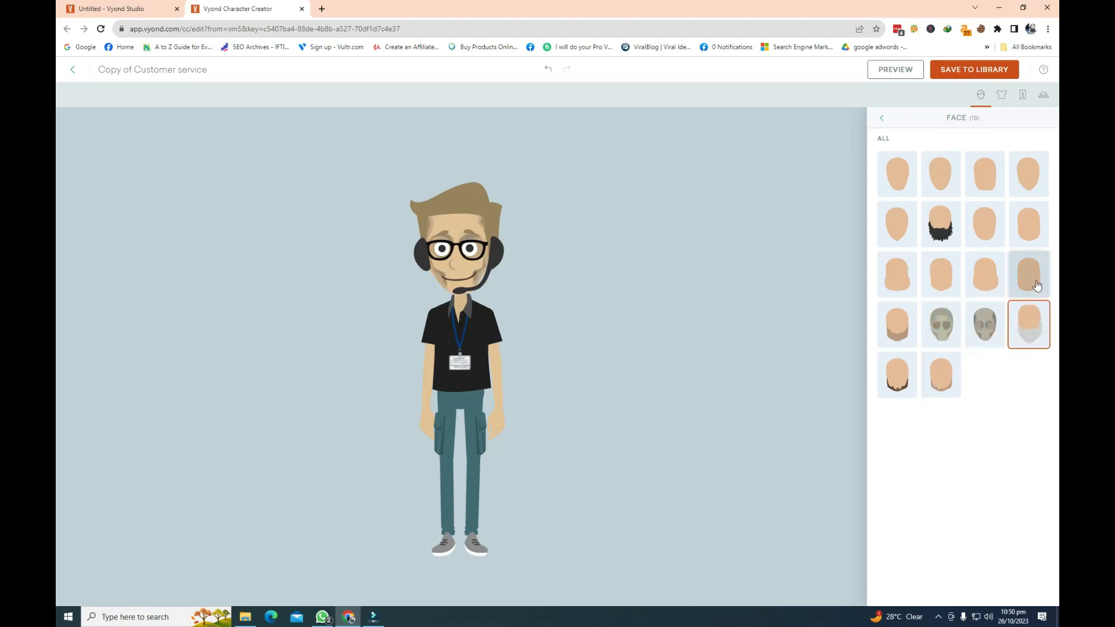
click(898, 326)
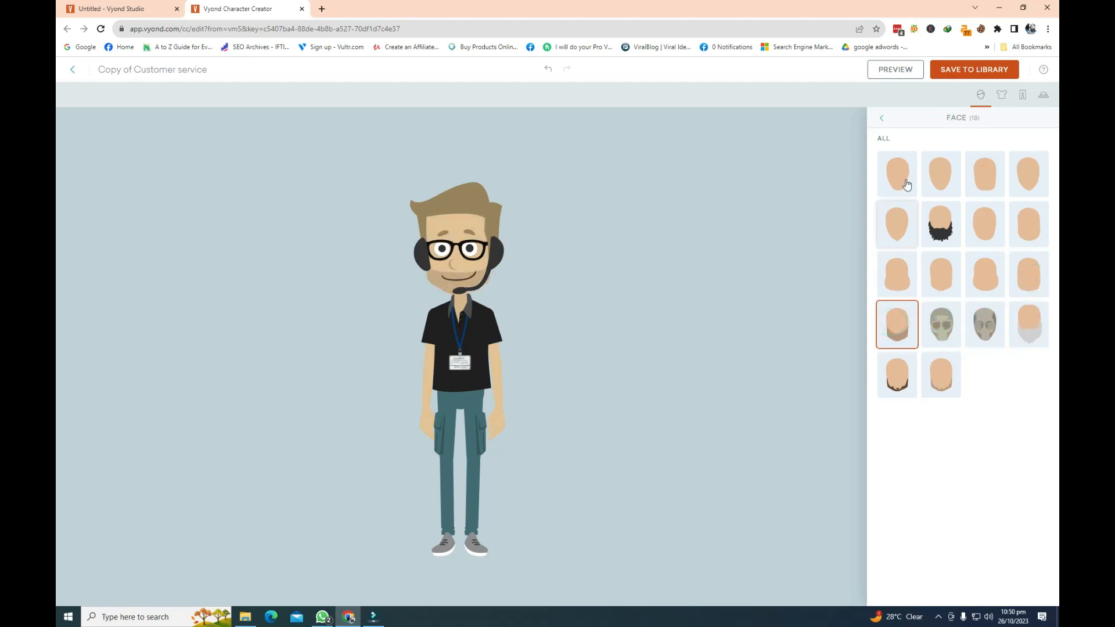
Change the character's top to the white short-sleeved pilot shirt with black tie and striped epaulettes.
click(1002, 96)
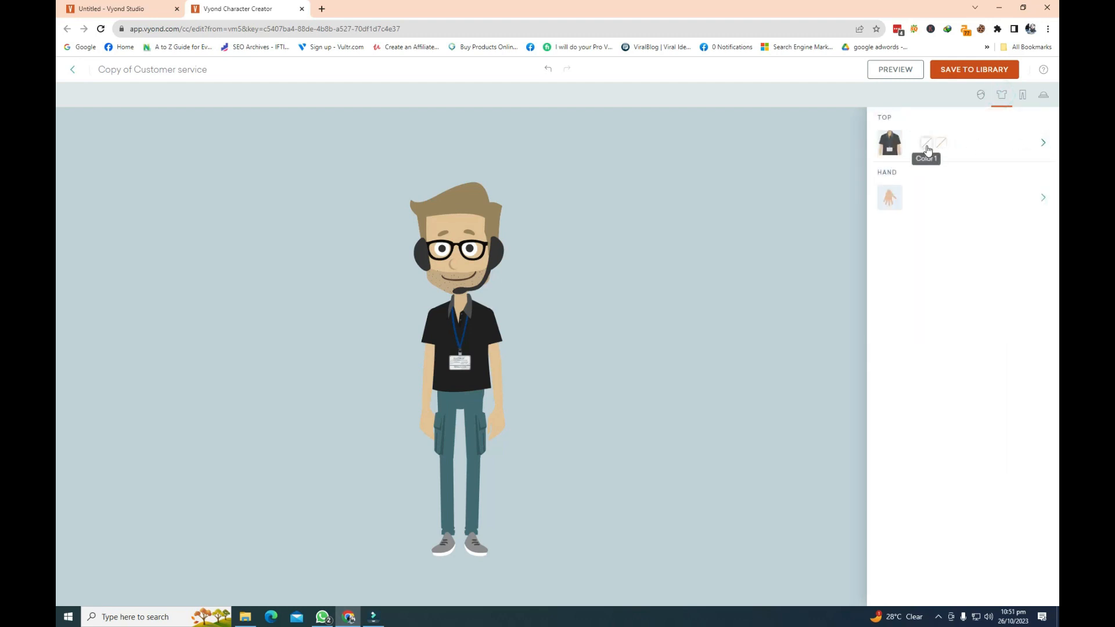
click(1044, 142)
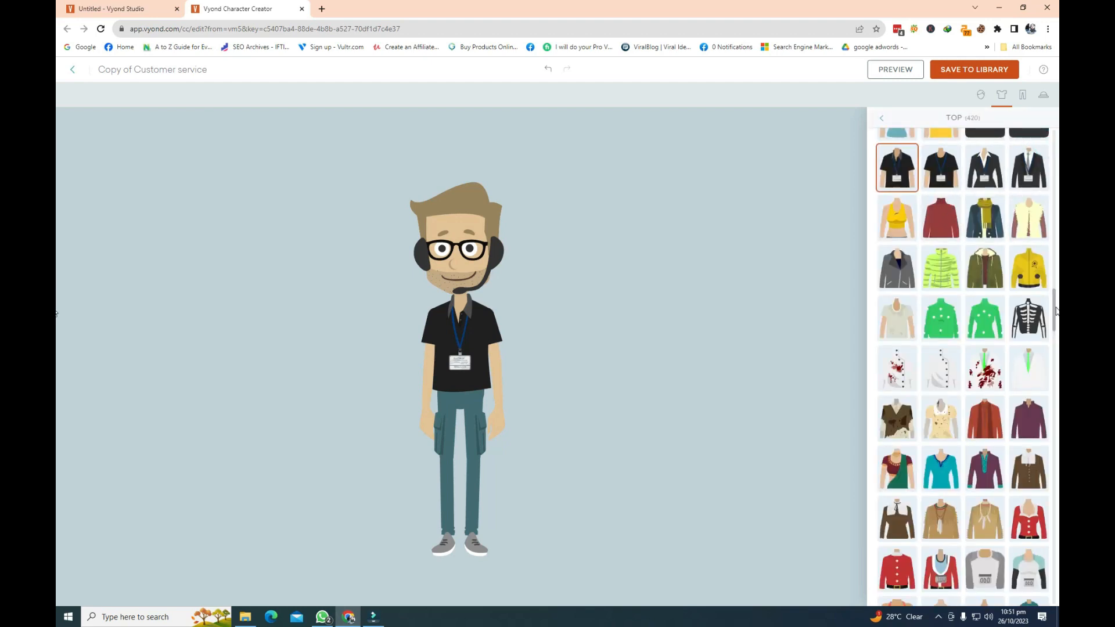
drag(1054, 311, 1052, 266)
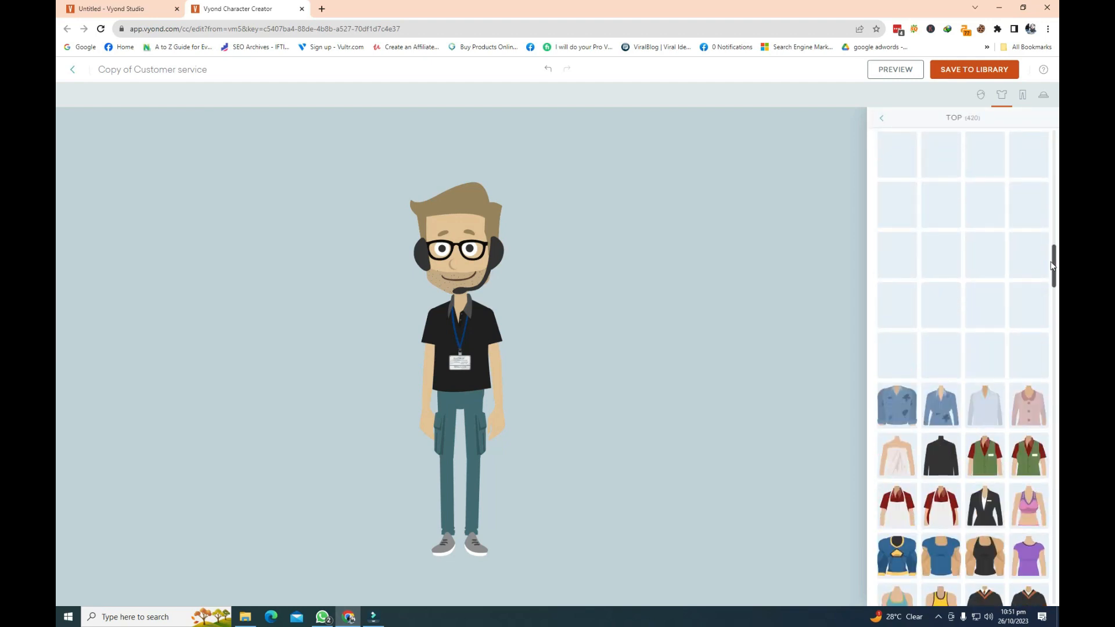
click(940, 456)
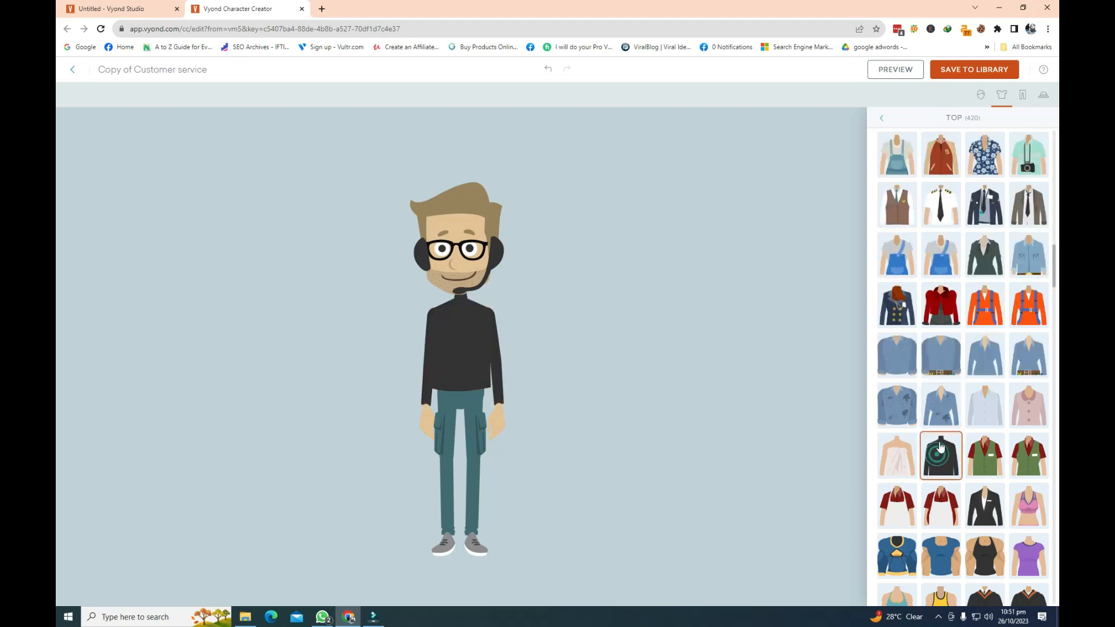
click(947, 272)
click(946, 214)
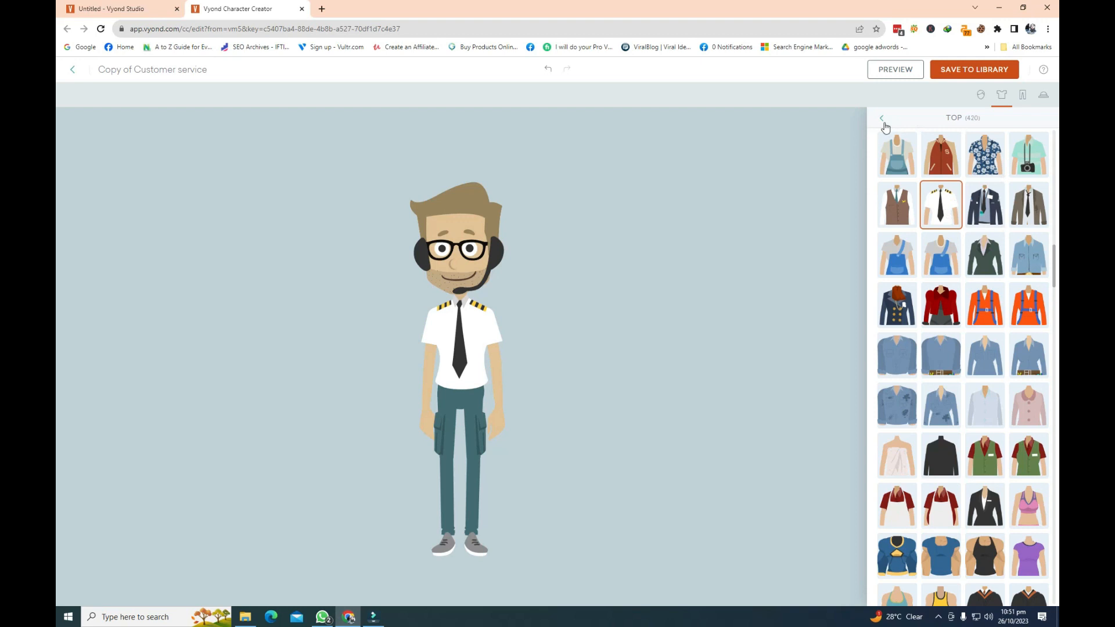
click(882, 120)
Try several glove styles on the character's hands, ending with the bare hand.
click(1022, 201)
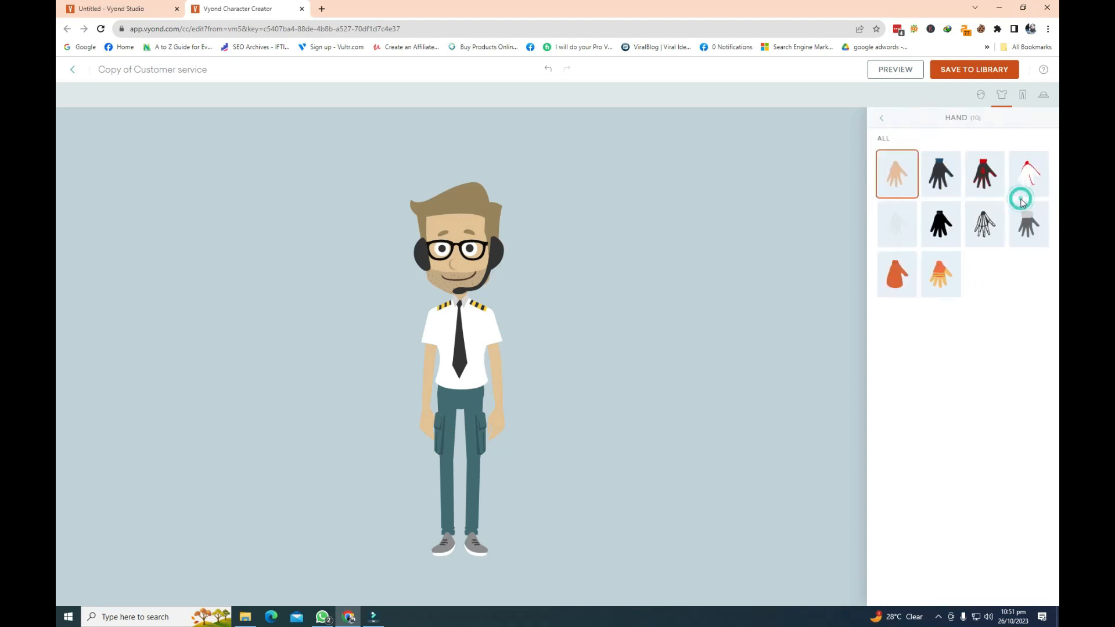
click(943, 231)
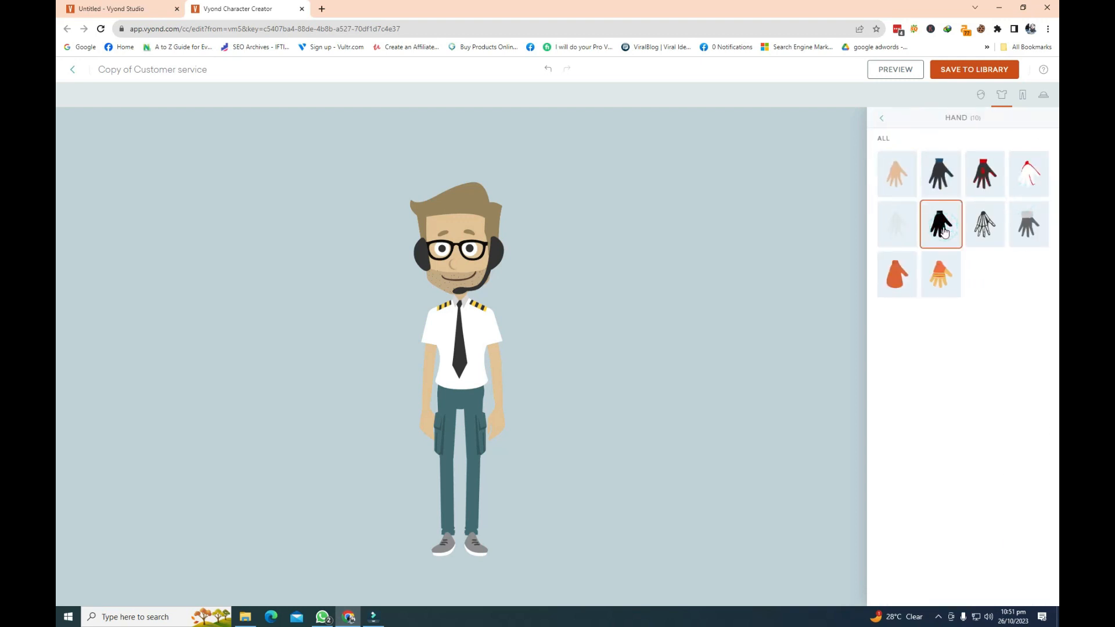
click(942, 175)
click(981, 182)
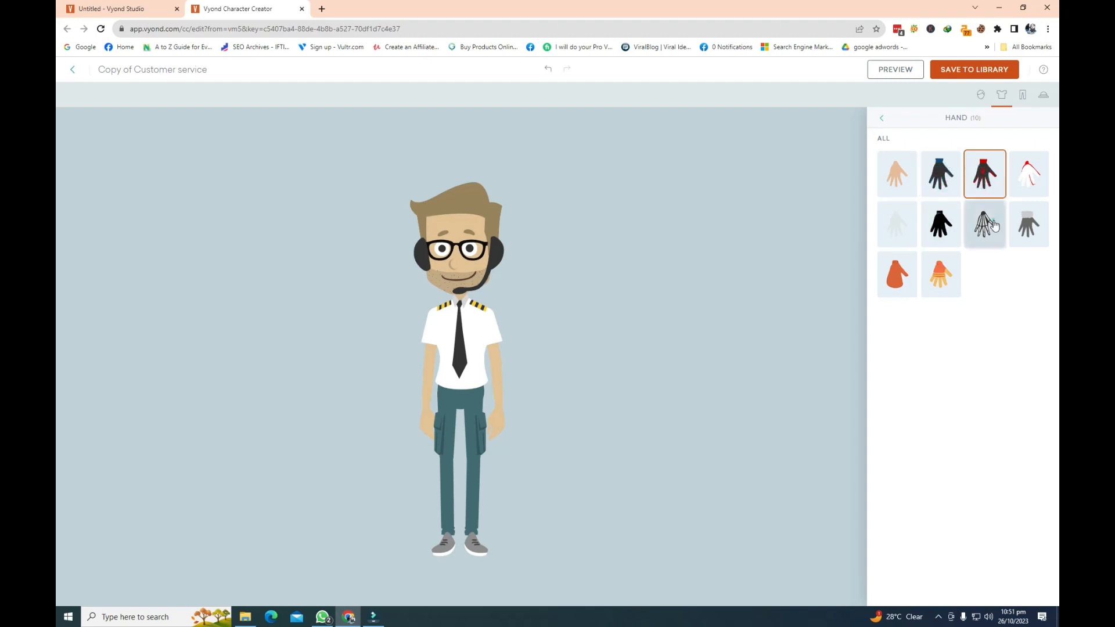
click(1025, 224)
click(897, 277)
click(886, 177)
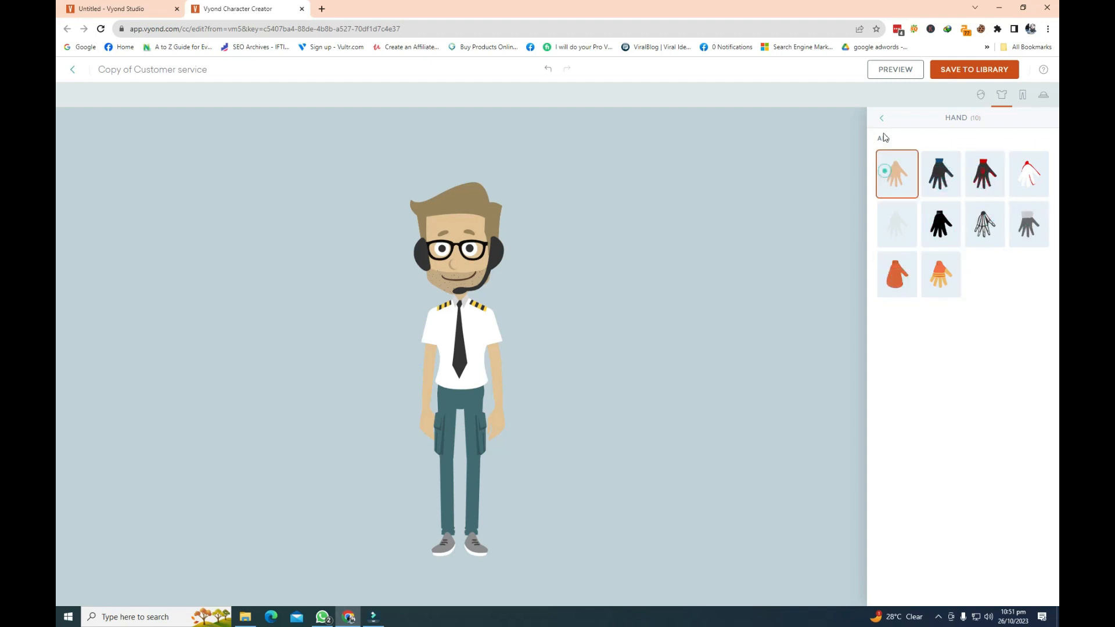
click(881, 118)
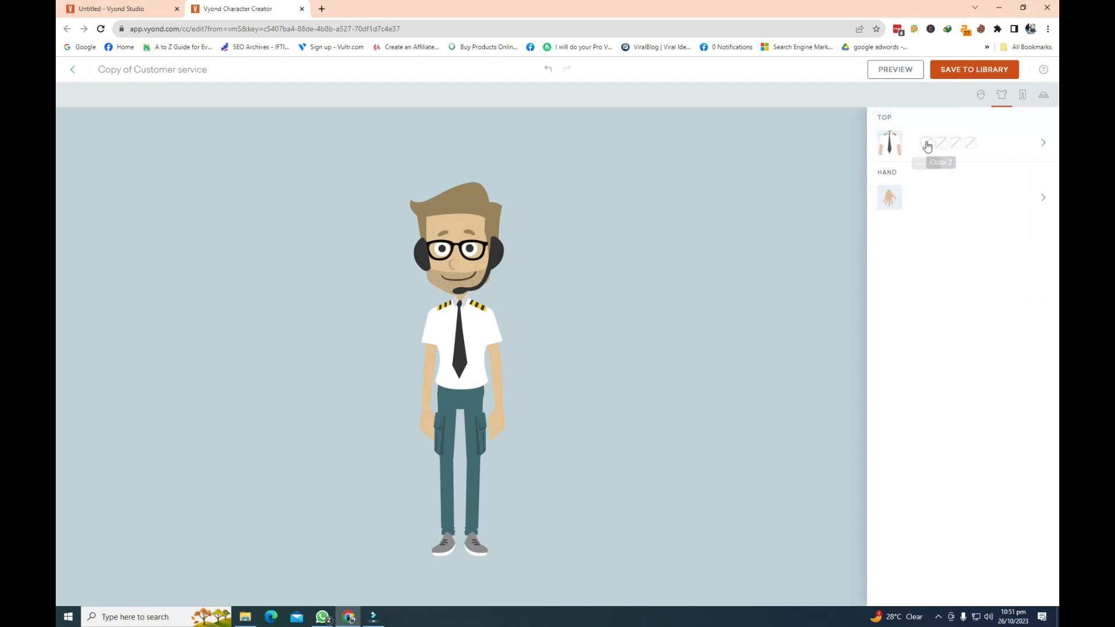
Compare several trousers and skirts for the character's bottom and keep the loose bright blue trousers.
click(1022, 98)
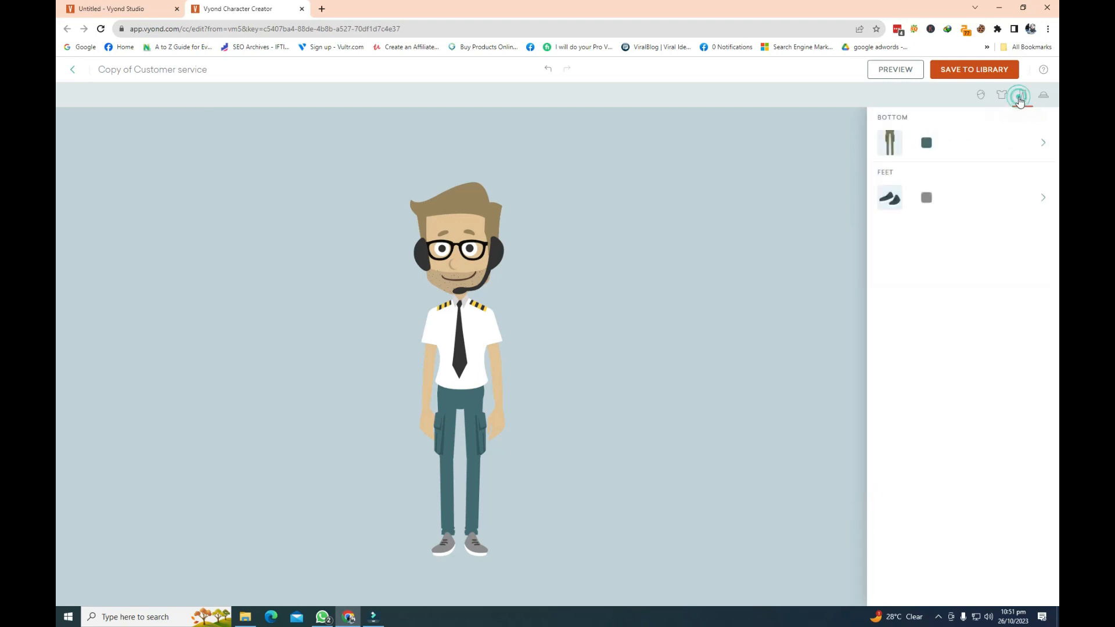
click(1032, 145)
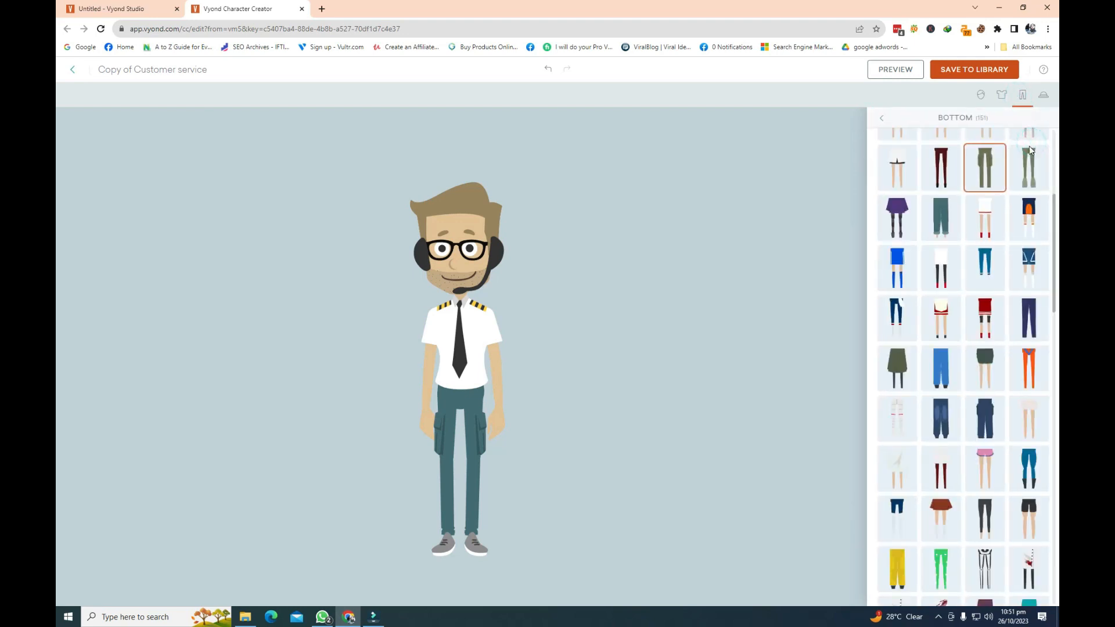
drag(1055, 231, 1054, 257)
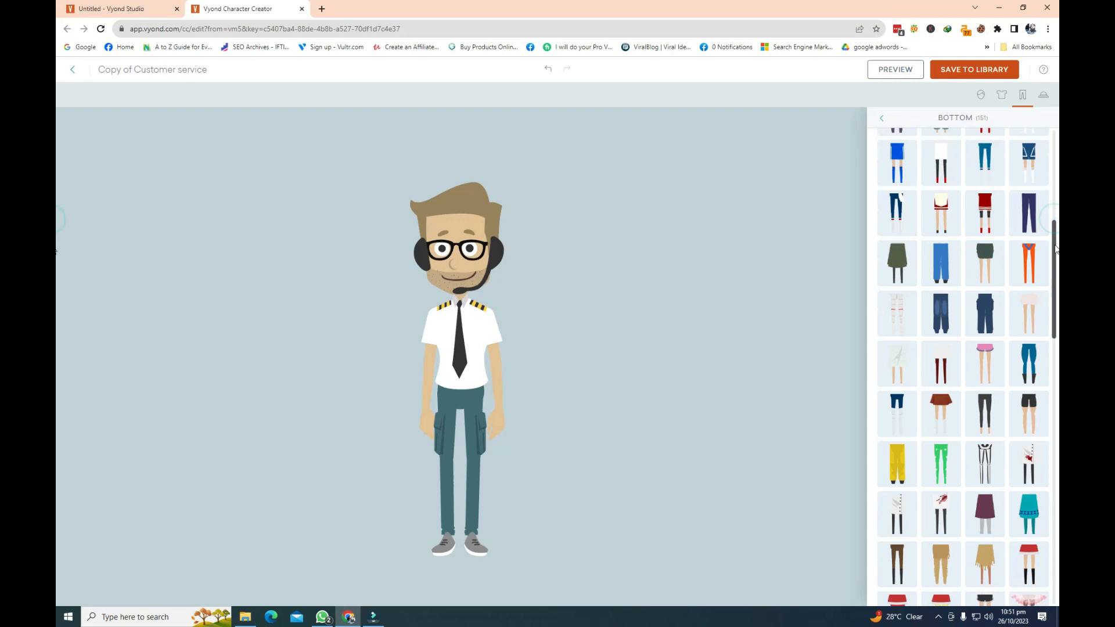
click(933, 277)
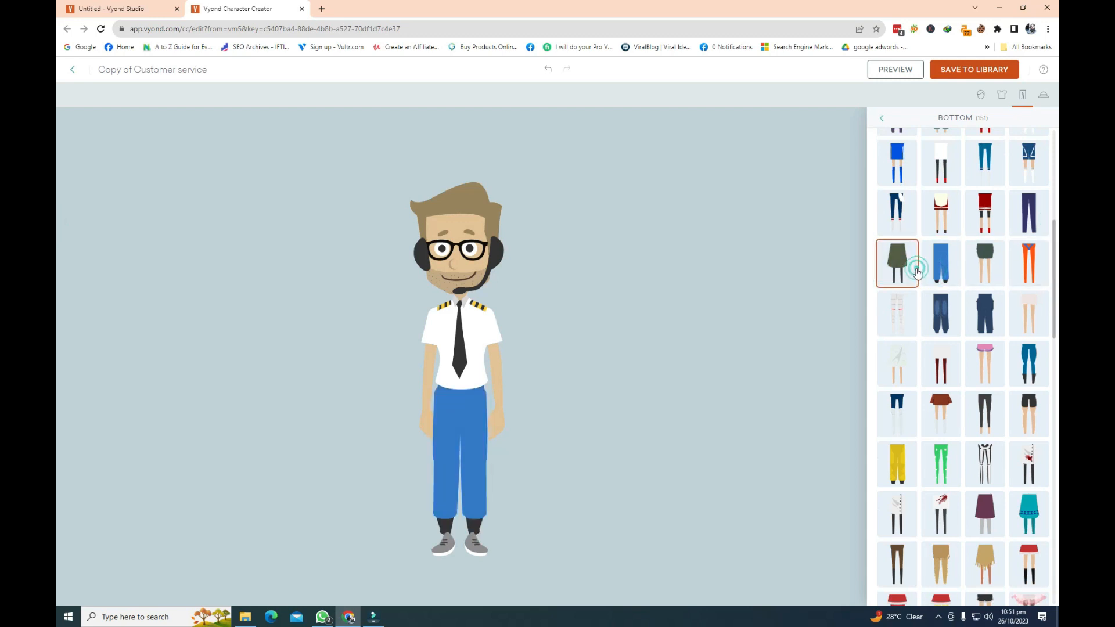
click(897, 308)
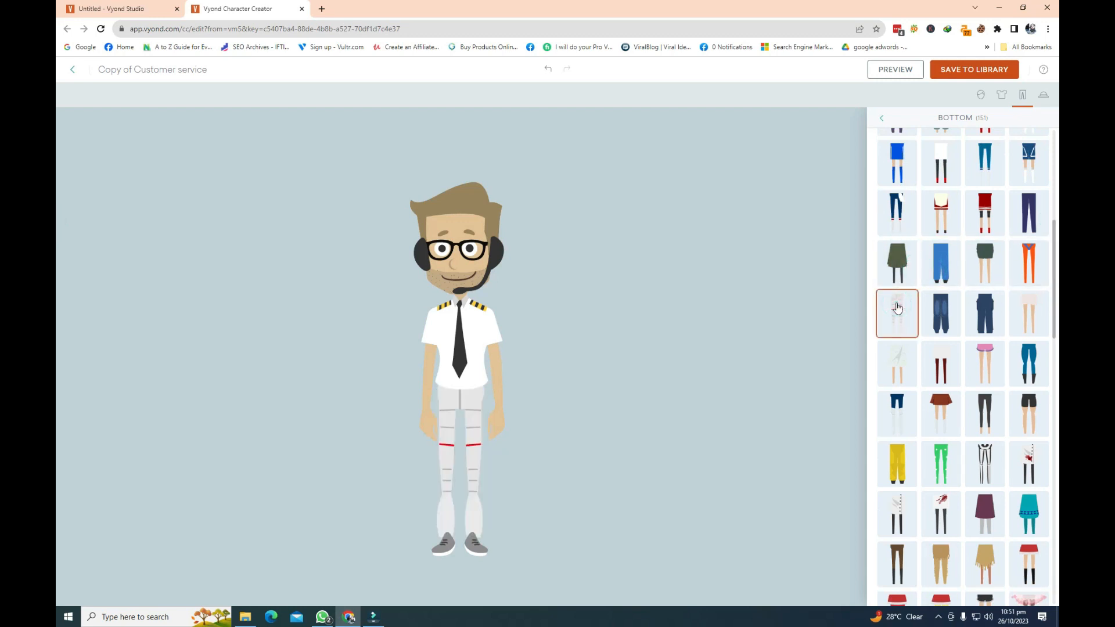
click(895, 263)
click(894, 361)
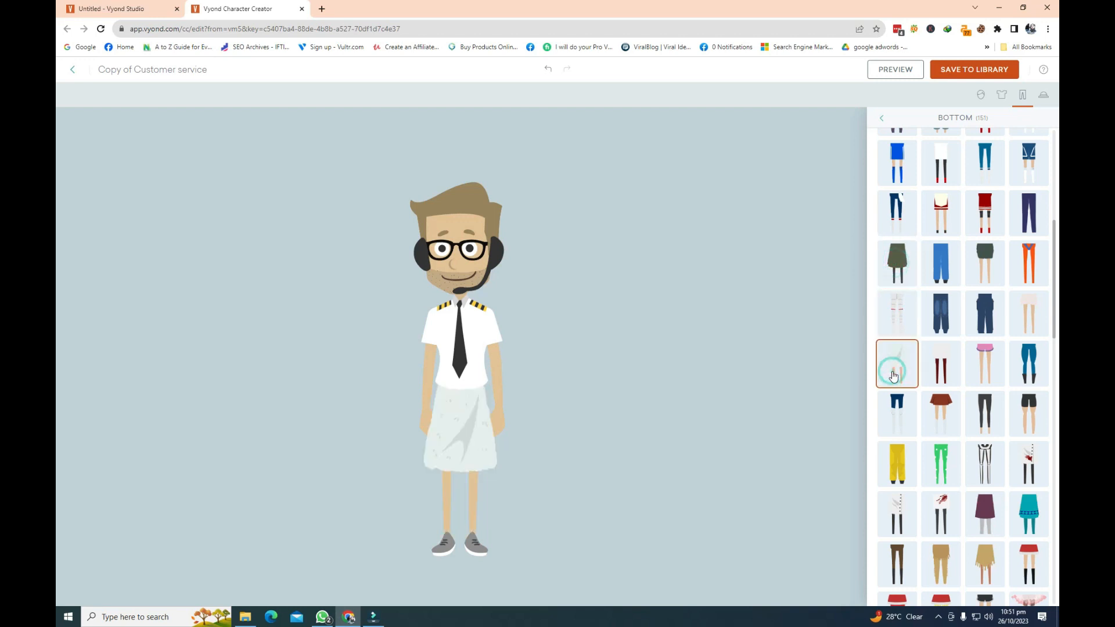
click(936, 371)
click(948, 280)
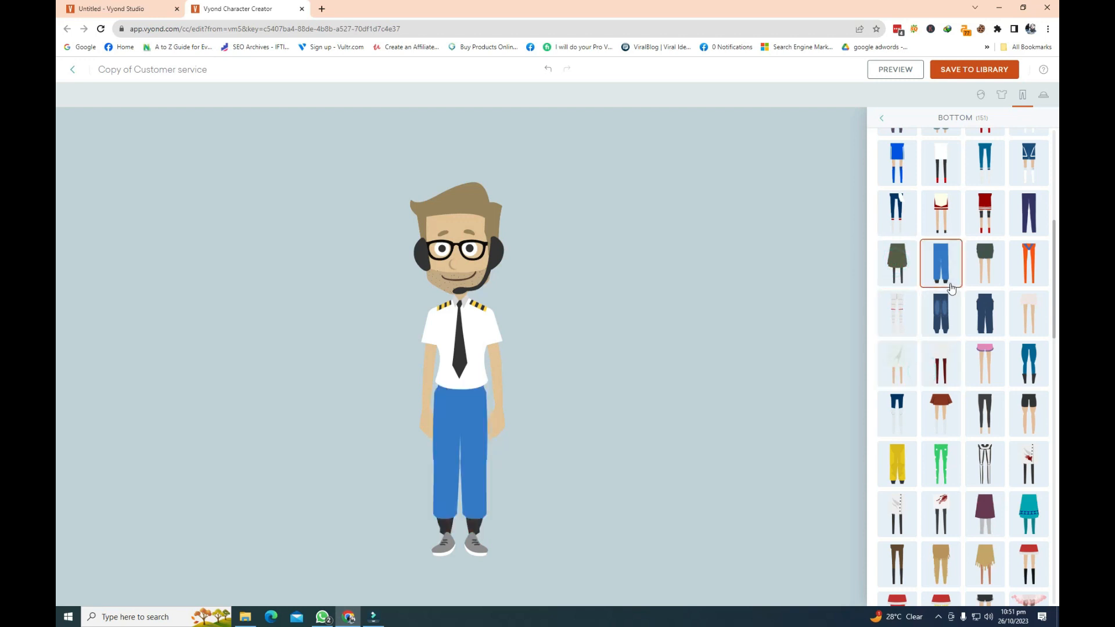
click(982, 272)
click(943, 266)
Compare a face mask, yellow earmuffs, a respirator and moustaches as the first accessory and keep the thick curled black moustache.
click(1043, 97)
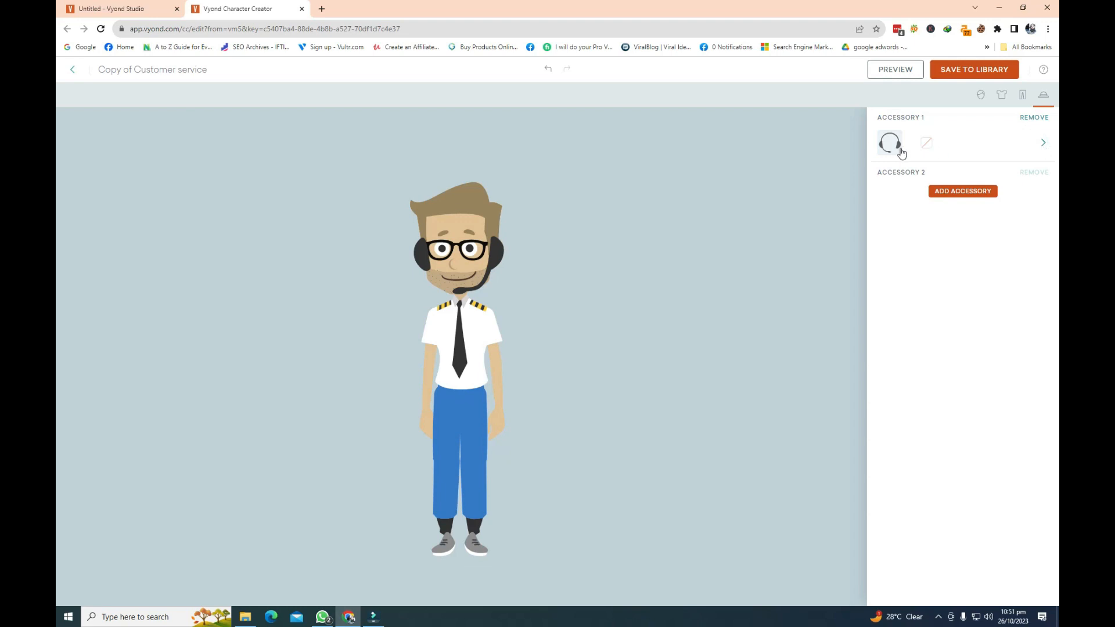
click(1042, 145)
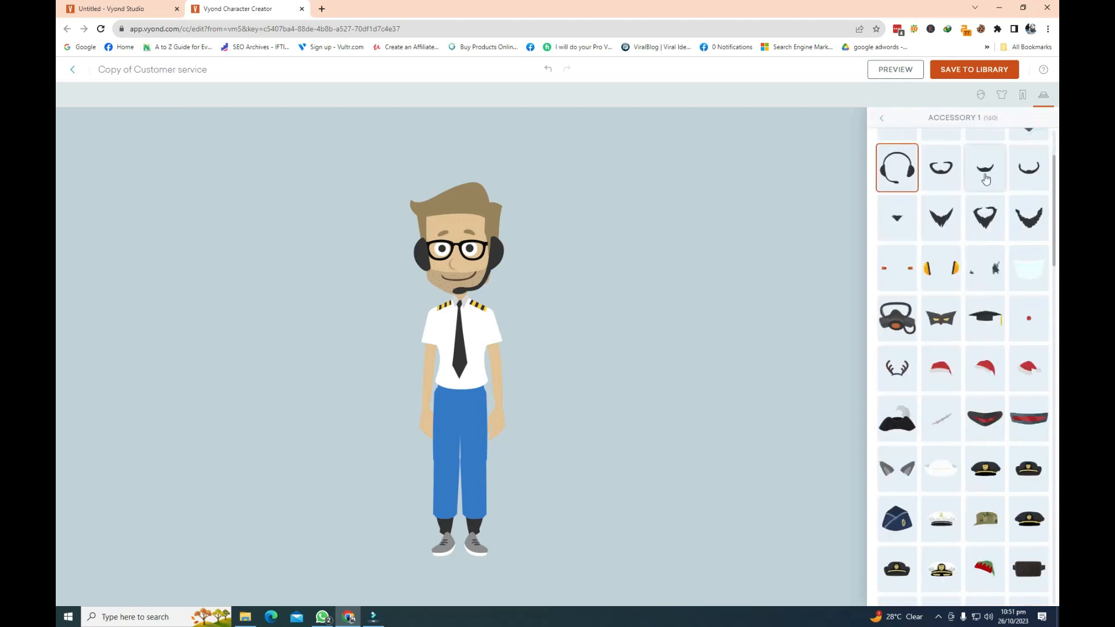
click(1027, 271)
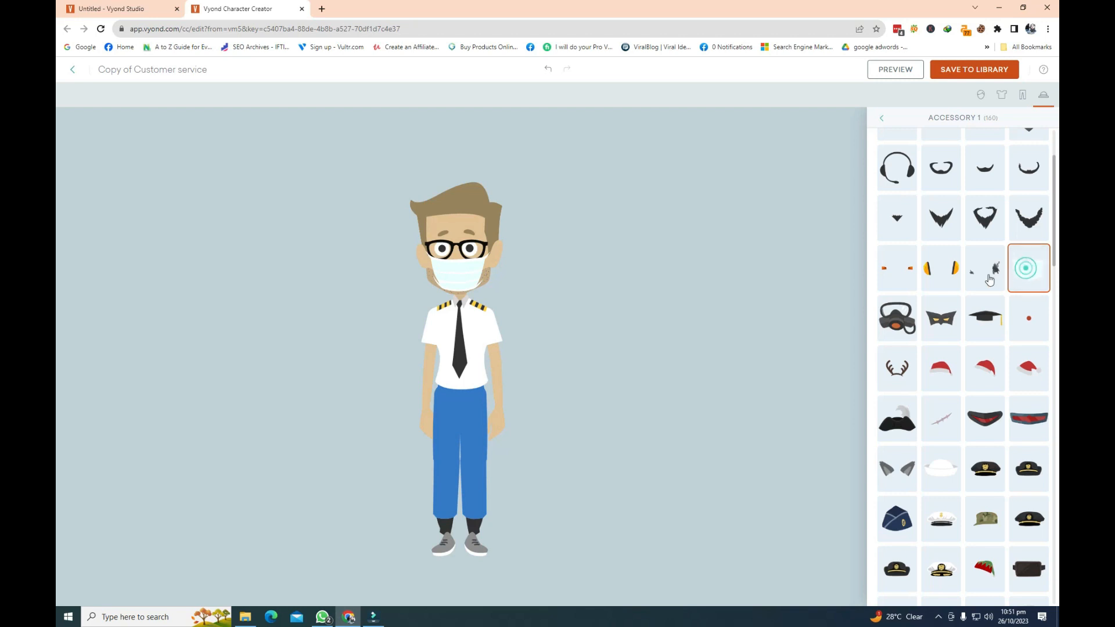
click(947, 280)
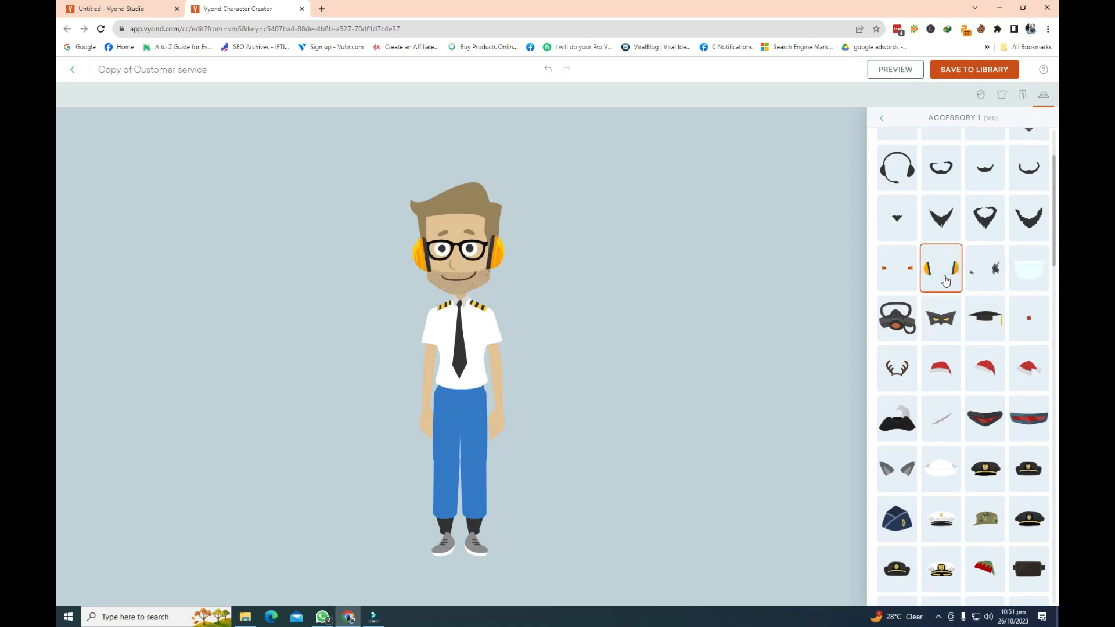
click(909, 336)
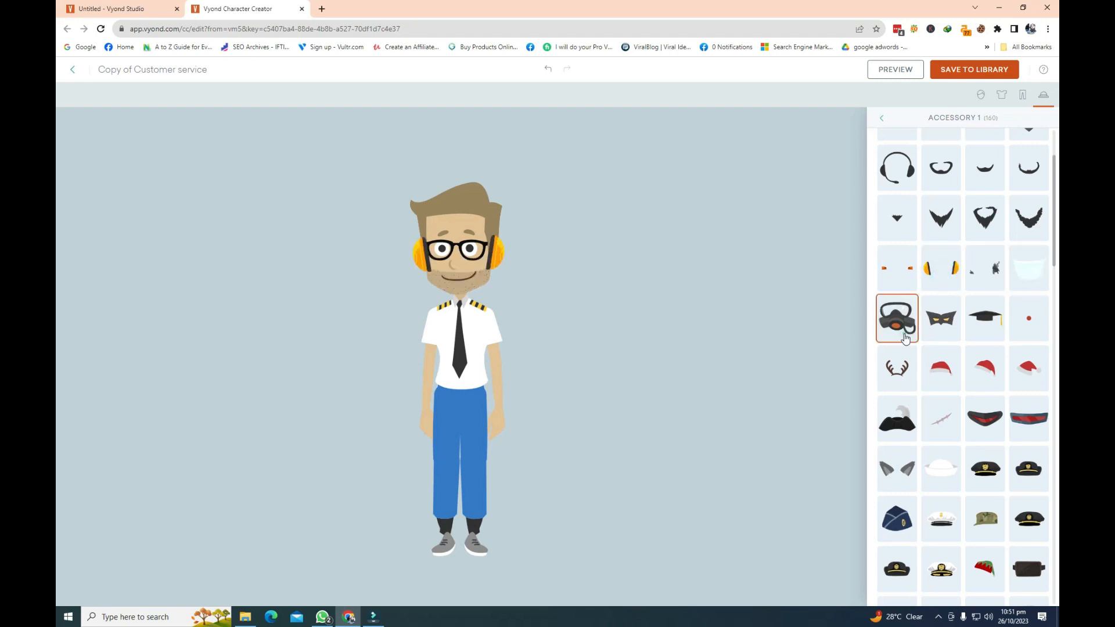
scroll(905, 339, up, 2)
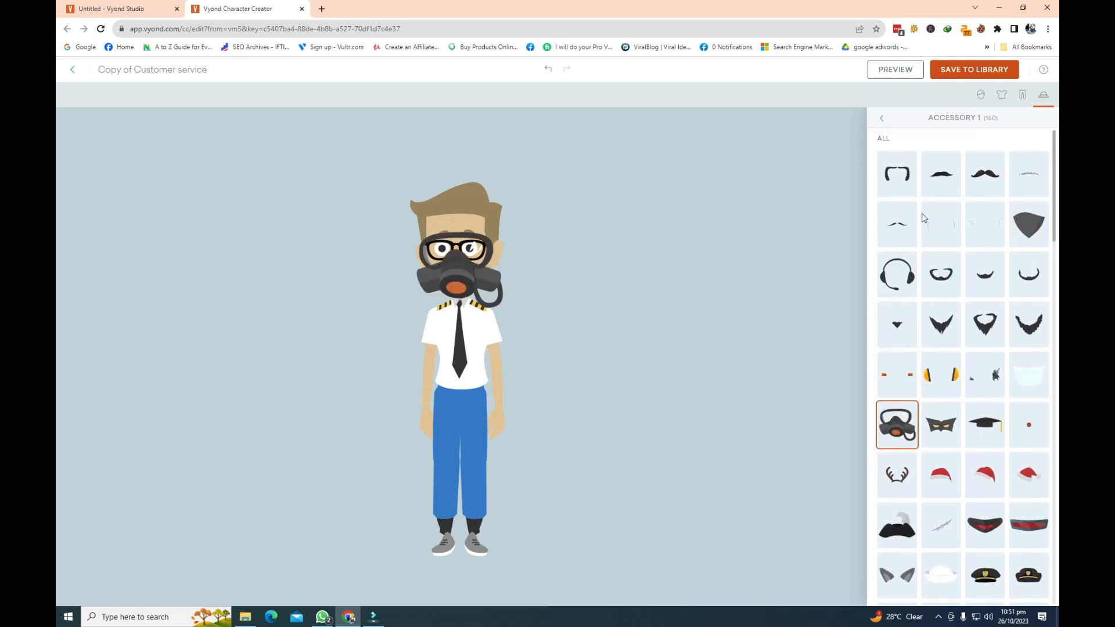
click(945, 191)
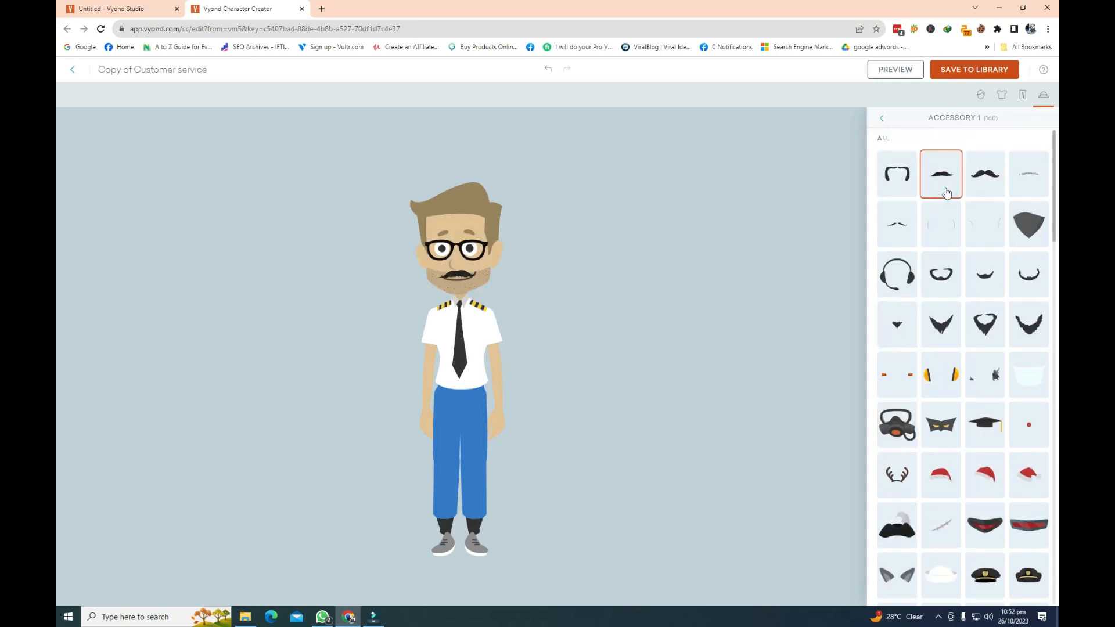
click(989, 180)
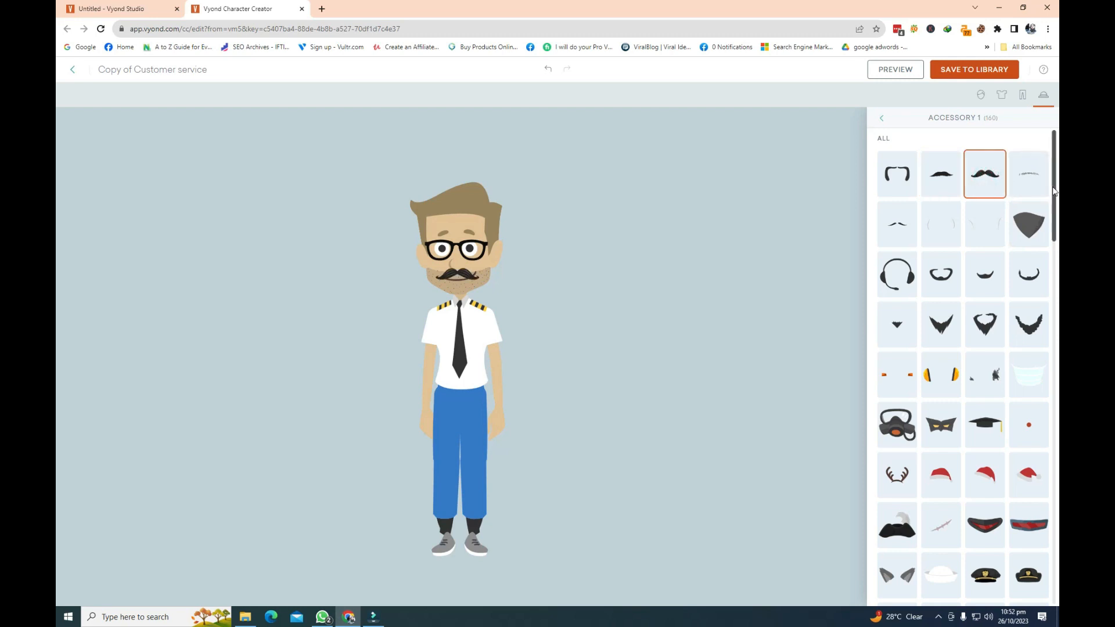
drag(1056, 193, 1059, 597)
drag(1059, 496, 1054, 131)
click(884, 119)
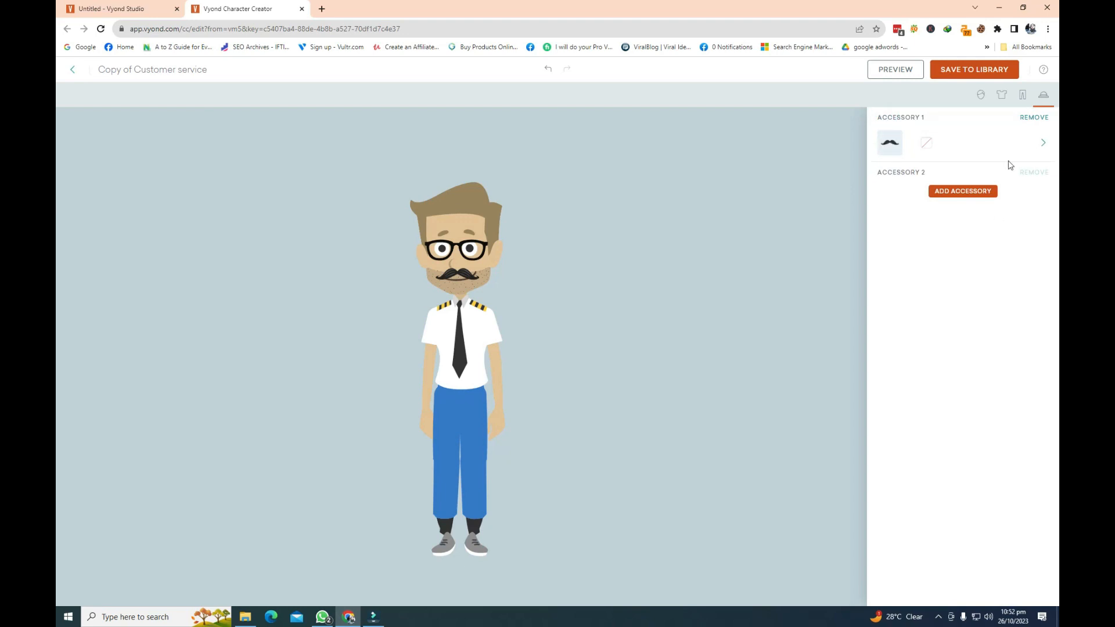
Try the spiky short hairstyle on the character and settle on the wavy hairstyle that flicks out below the ears.
click(981, 95)
click(883, 121)
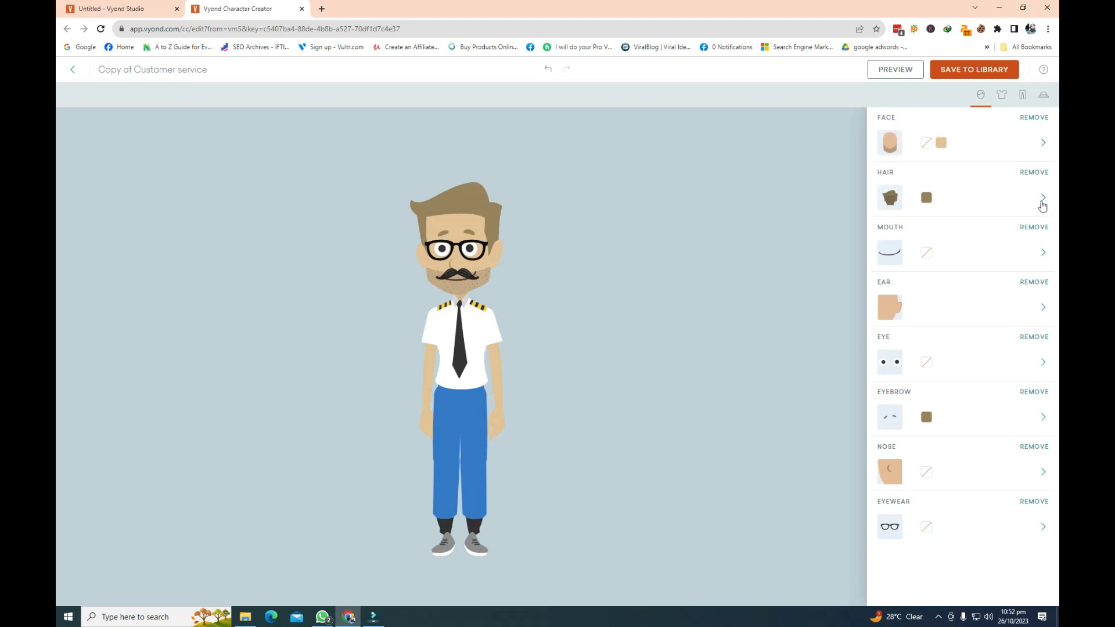
click(1042, 203)
click(896, 170)
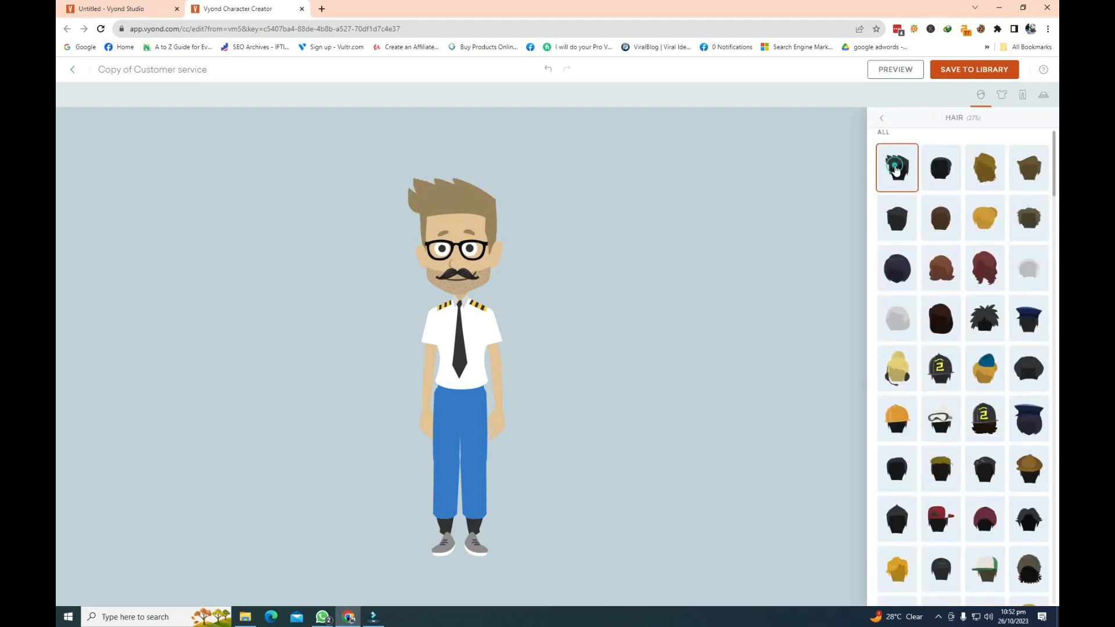
click(953, 270)
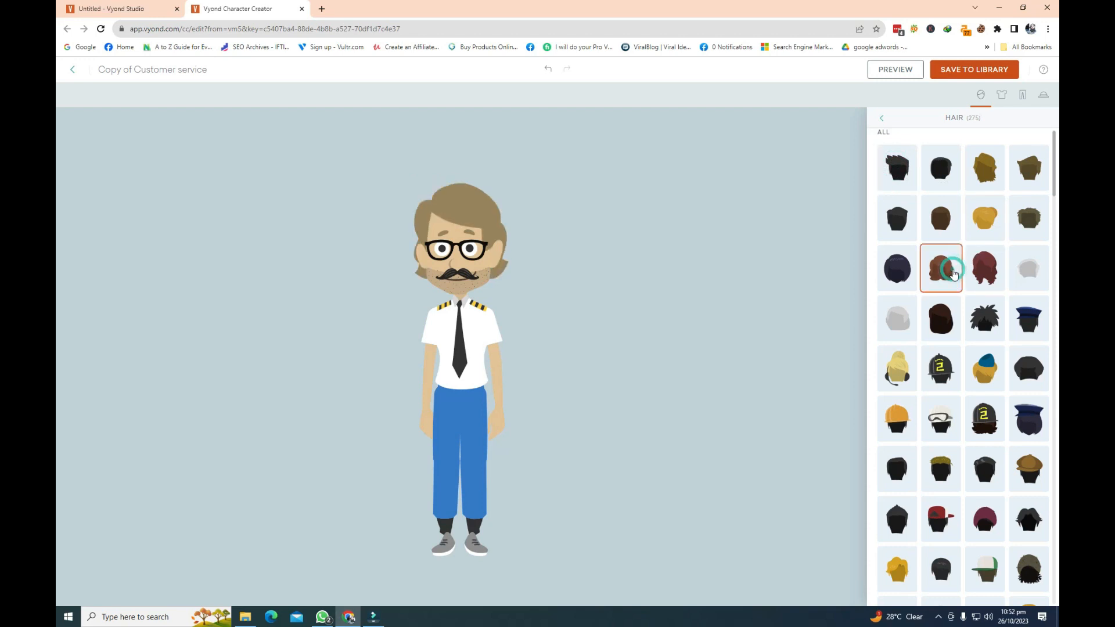
scroll(954, 273, down, 3)
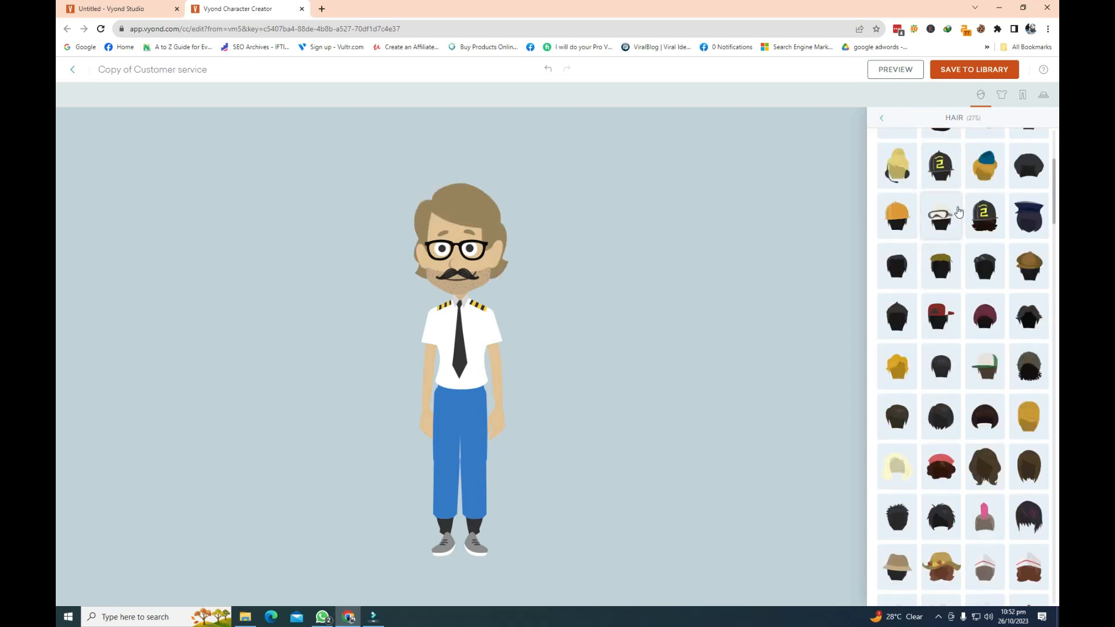
scroll(951, 143, up, 3)
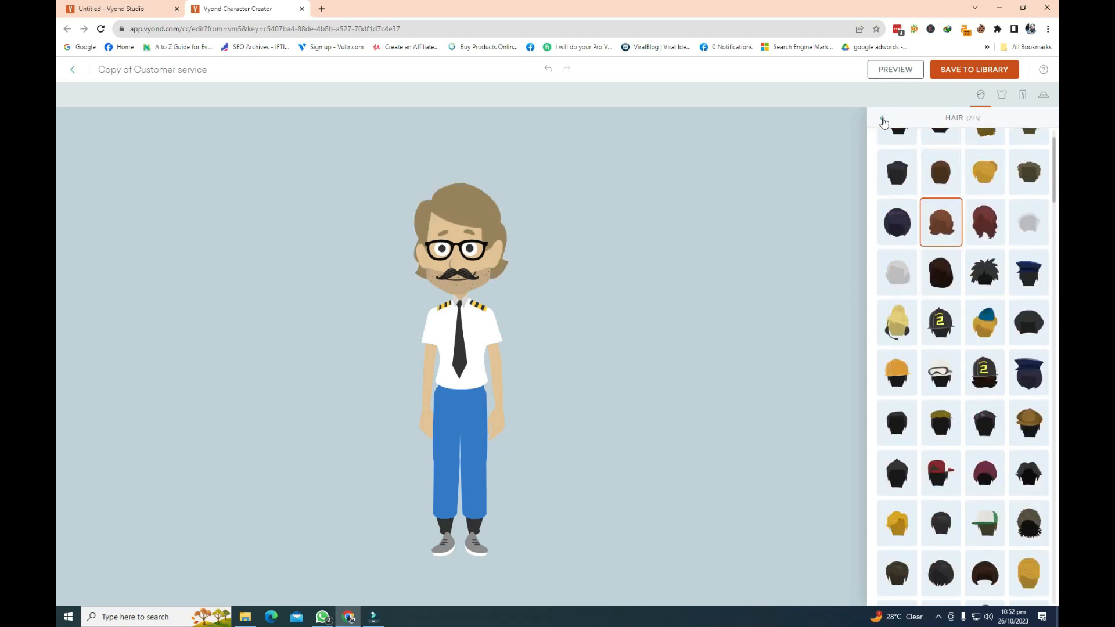
click(883, 121)
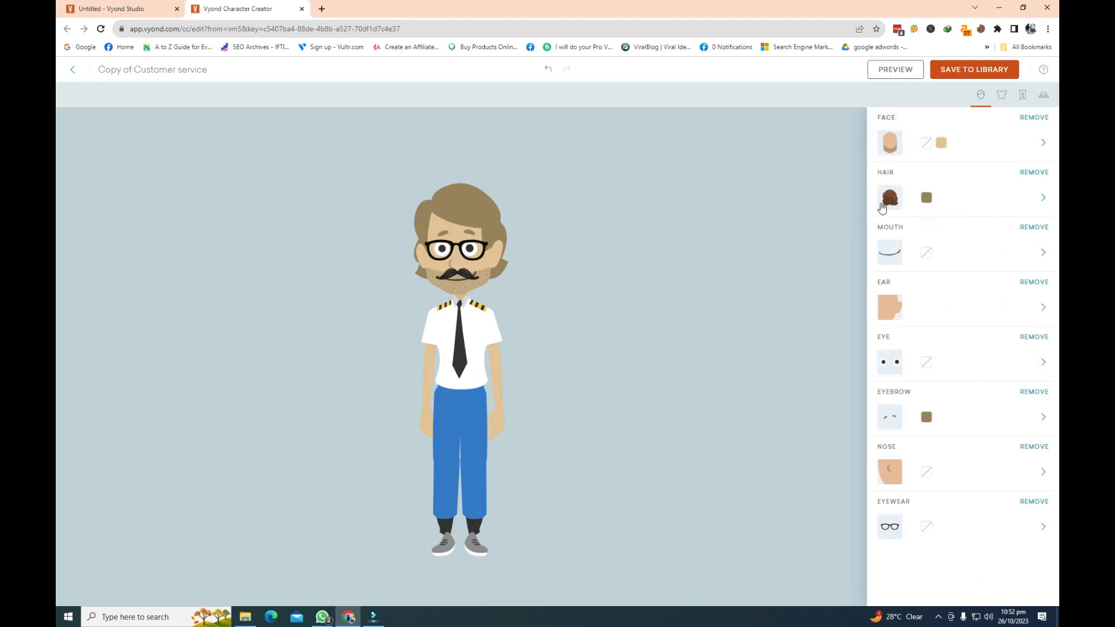
Set the character's hair color to the suggested dark navy, 2E2A41.
click(927, 198)
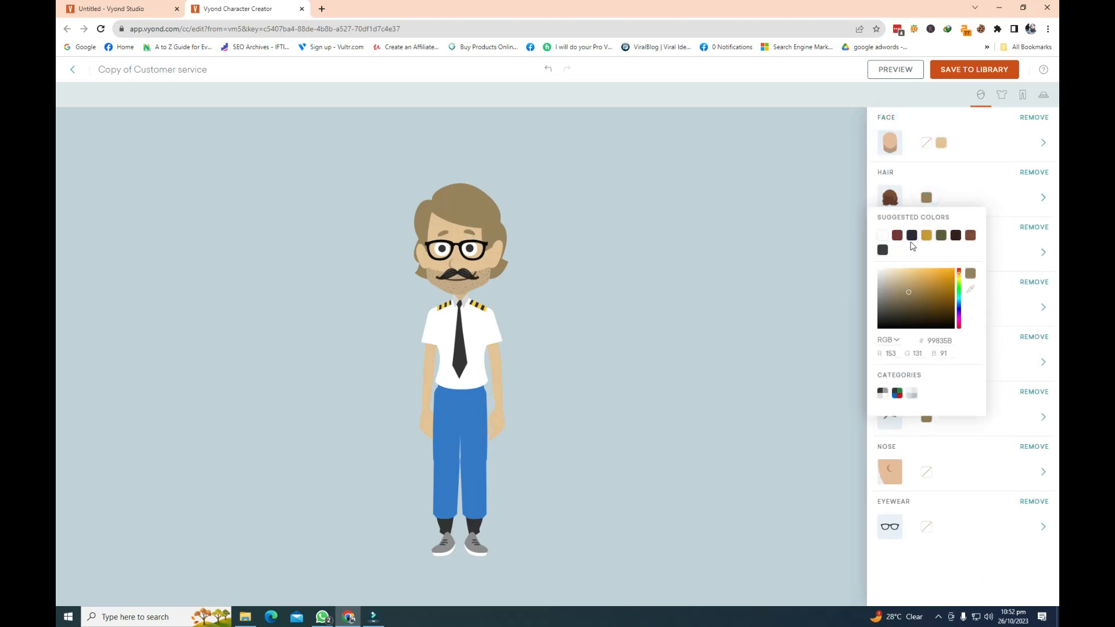
click(912, 235)
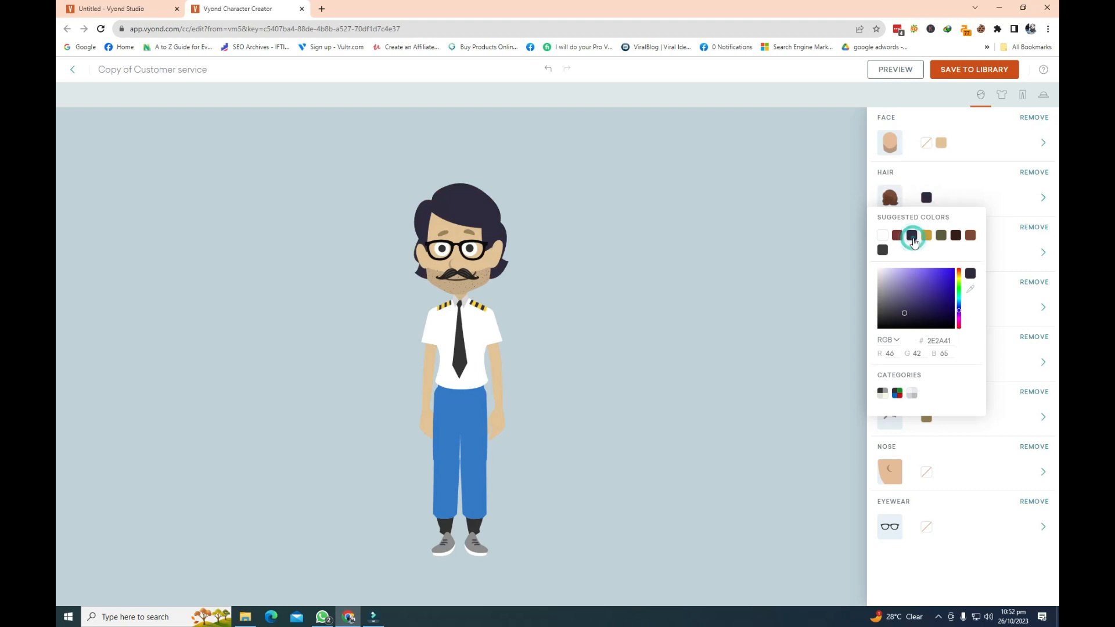
click(981, 96)
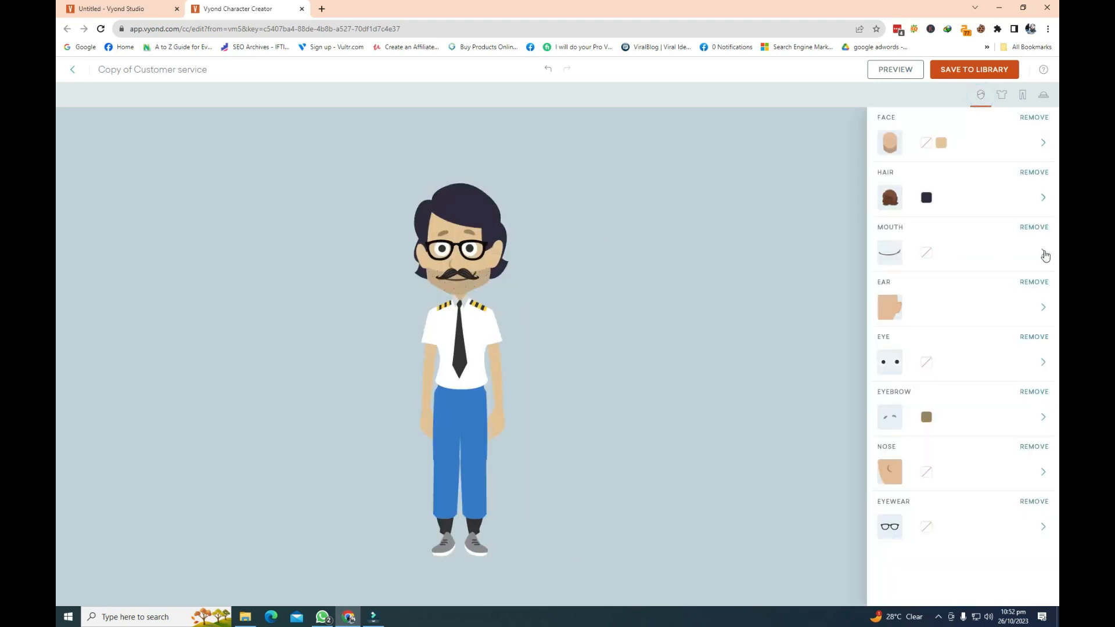
Try out toothy, smiling, frowning and full-lipped mouths on the character and keep the thin, slightly upturned closed mouth.
click(1043, 255)
click(907, 340)
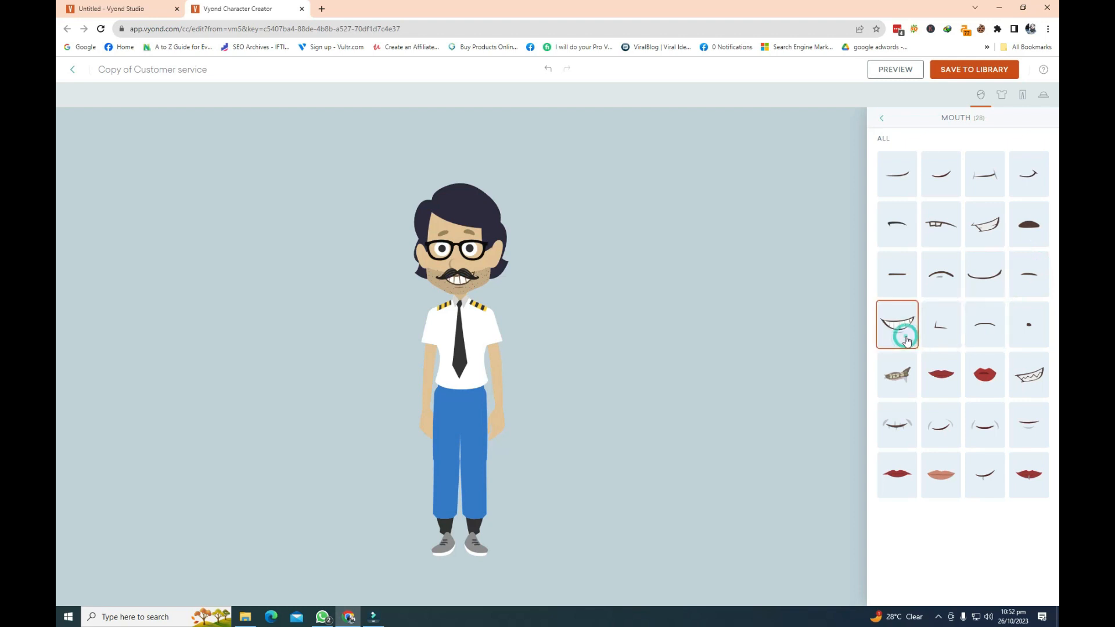
click(987, 174)
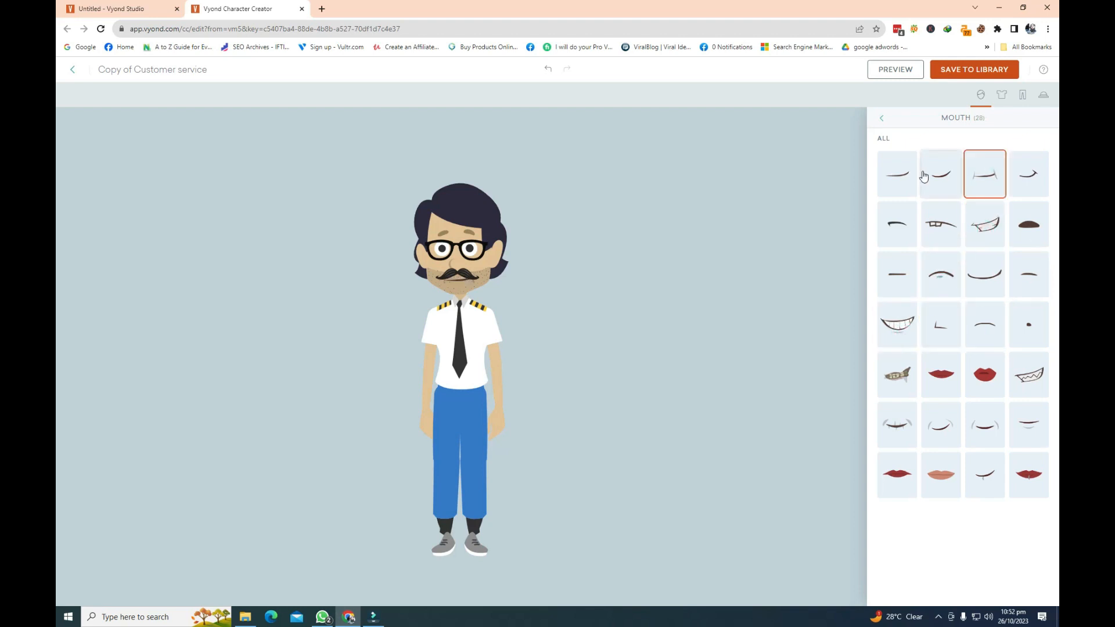
click(929, 174)
click(898, 174)
click(898, 224)
click(1029, 274)
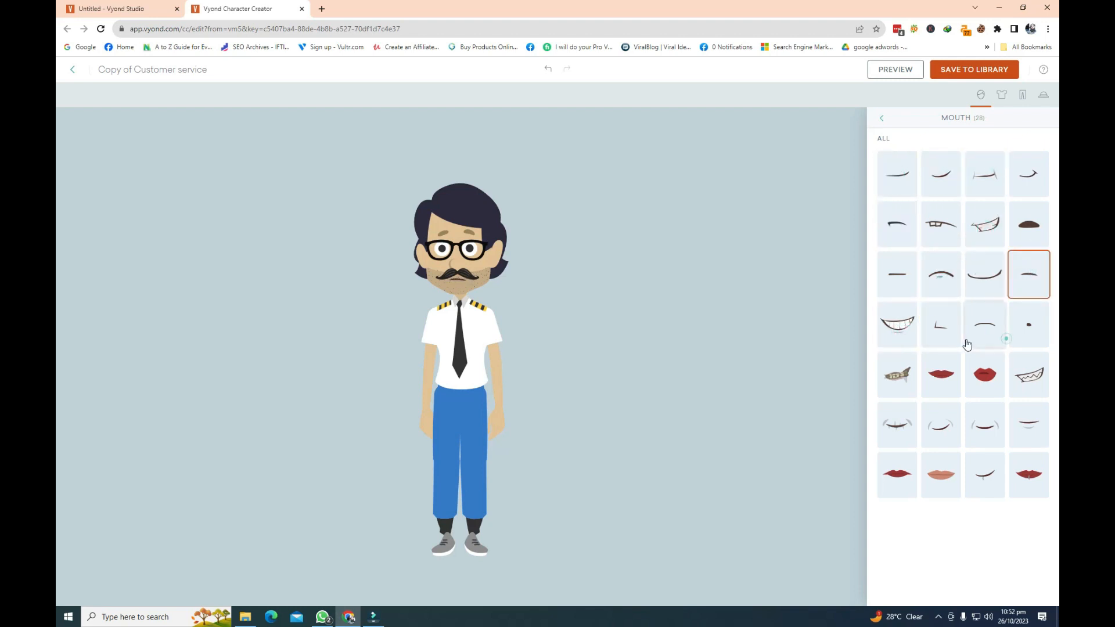
click(941, 323)
click(940, 373)
click(985, 373)
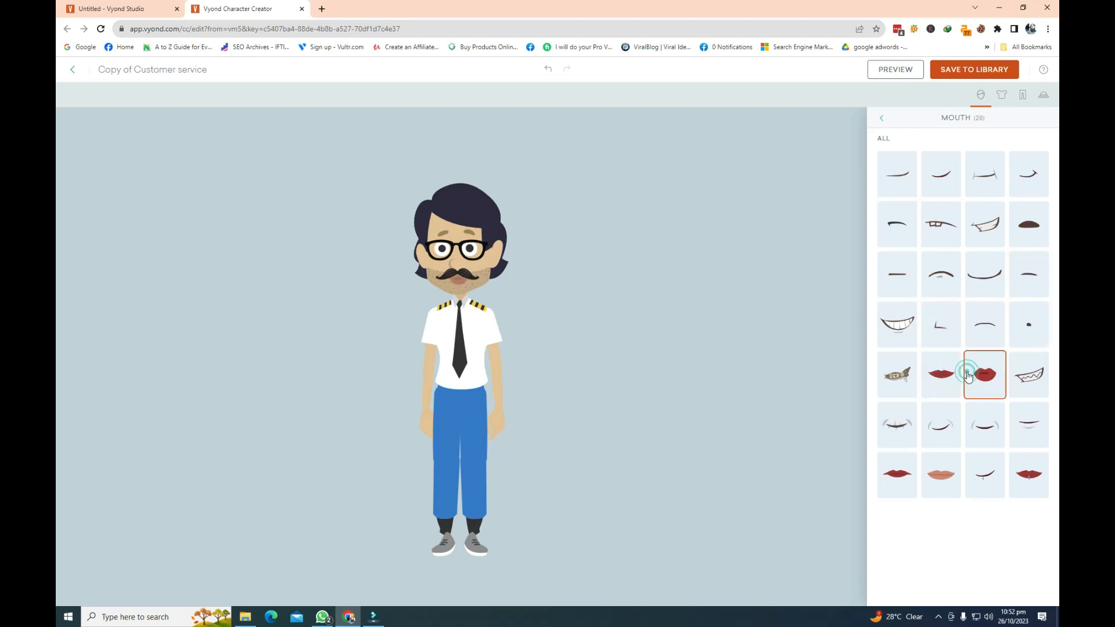
click(930, 419)
click(896, 320)
click(934, 261)
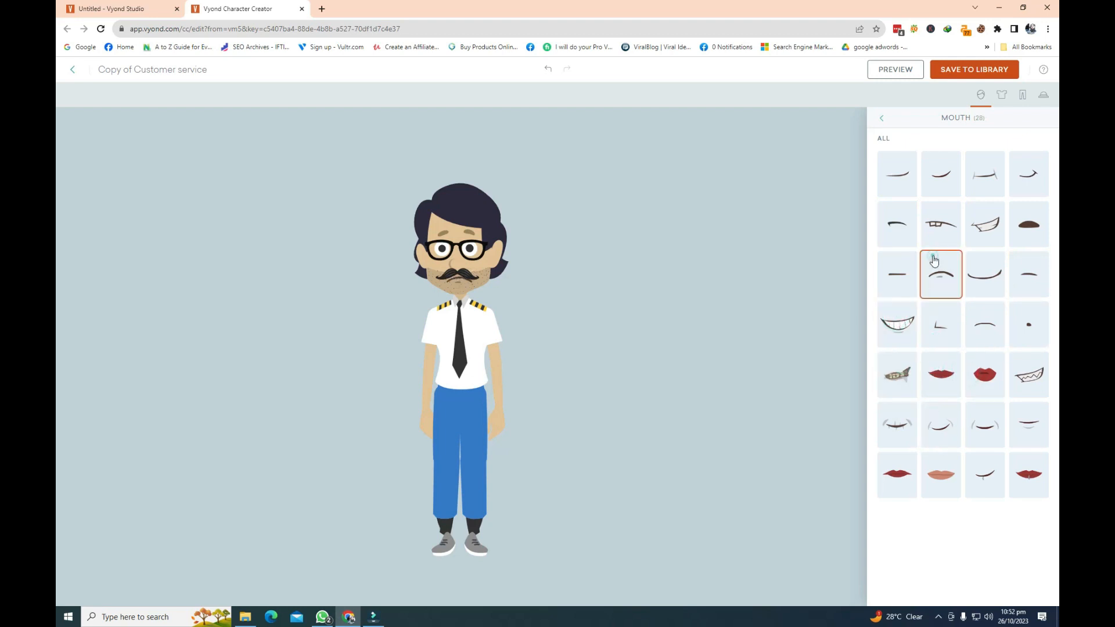
click(898, 228)
click(896, 261)
click(901, 177)
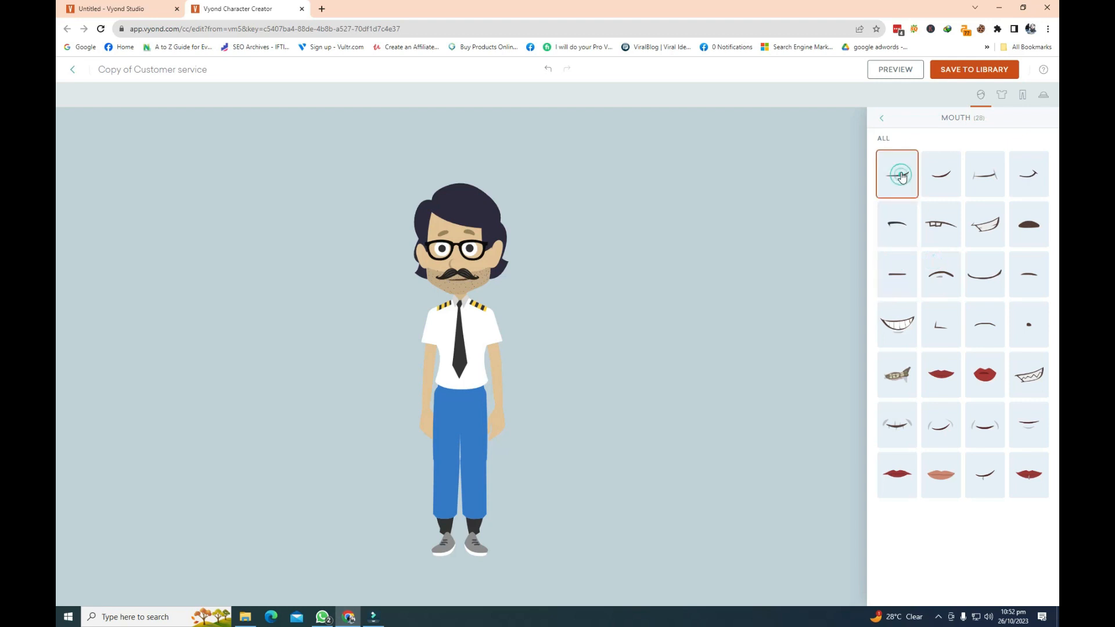
click(882, 121)
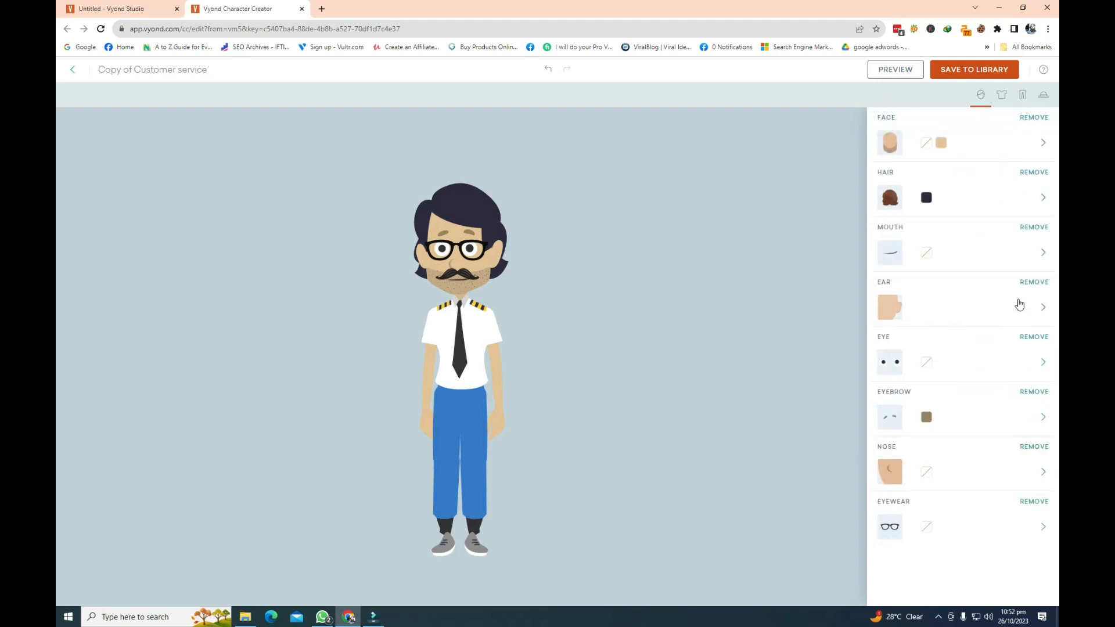
Try ears with dangling earrings on the character and keep the plain ear without jewelry.
click(1019, 304)
click(980, 278)
click(980, 228)
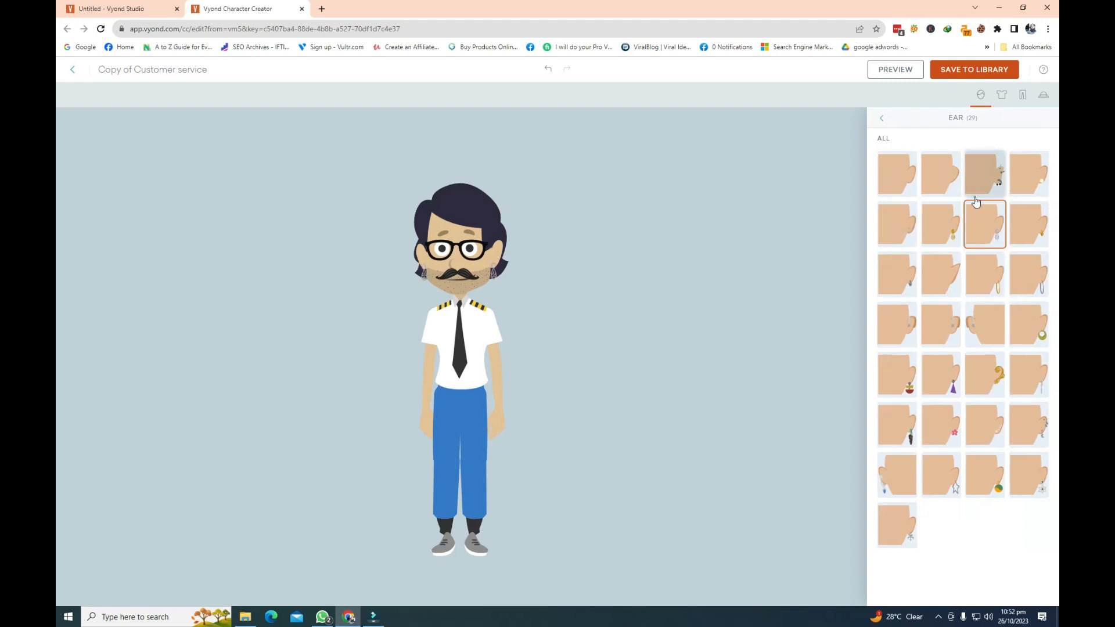
click(907, 187)
click(883, 119)
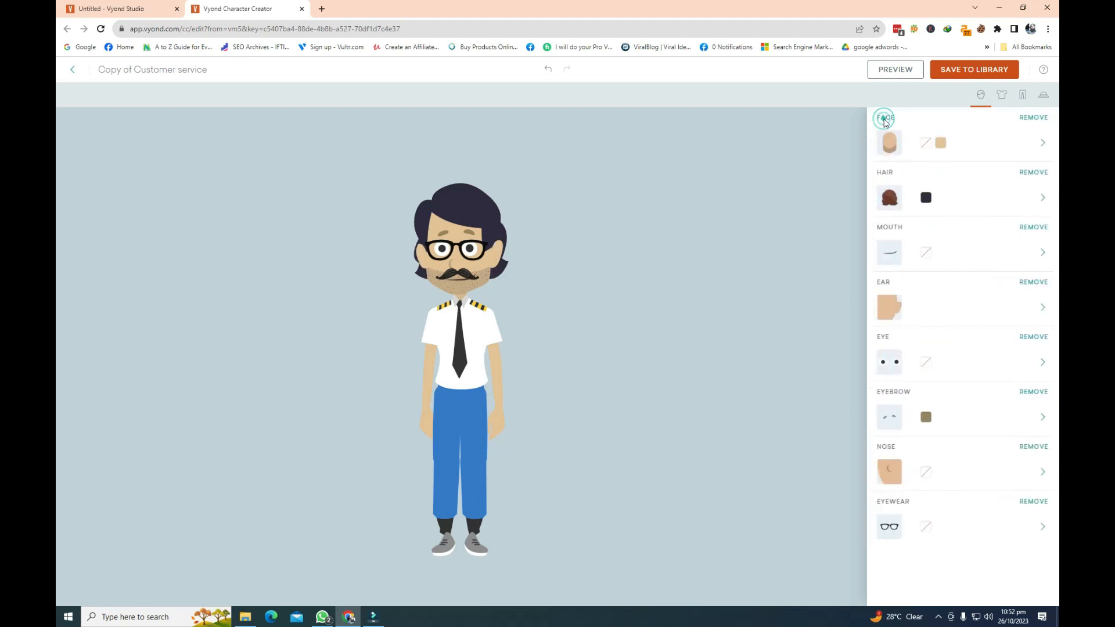
Compare blue lashed and half-lidded eyes on the character and keep the closed eyes drawn as short slanted dashes.
click(1031, 376)
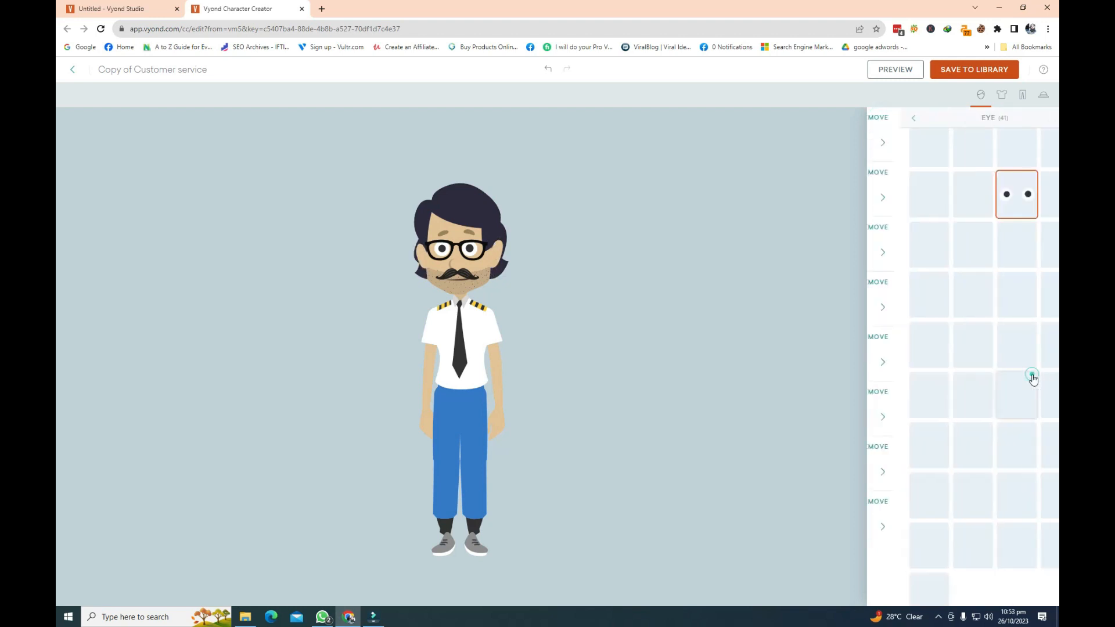
click(1029, 297)
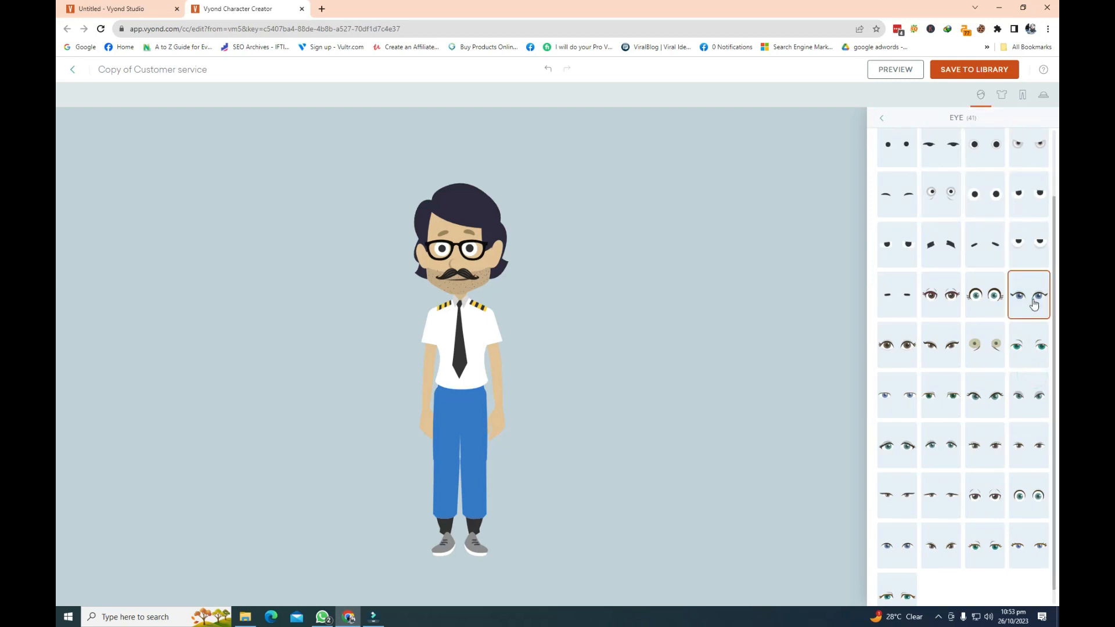
click(1022, 244)
click(982, 235)
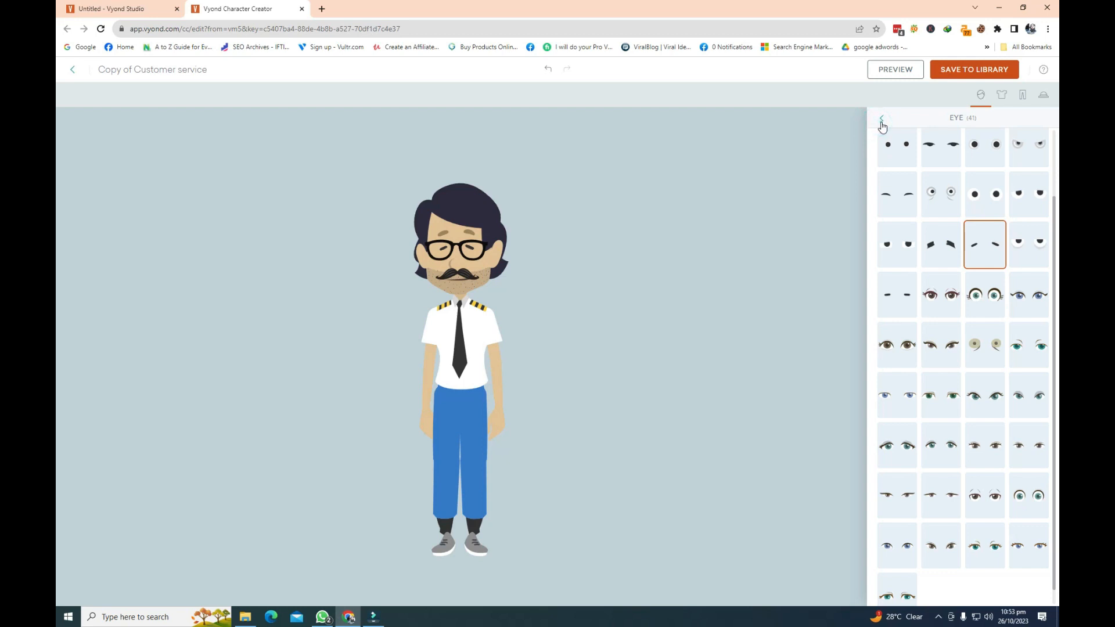
click(881, 119)
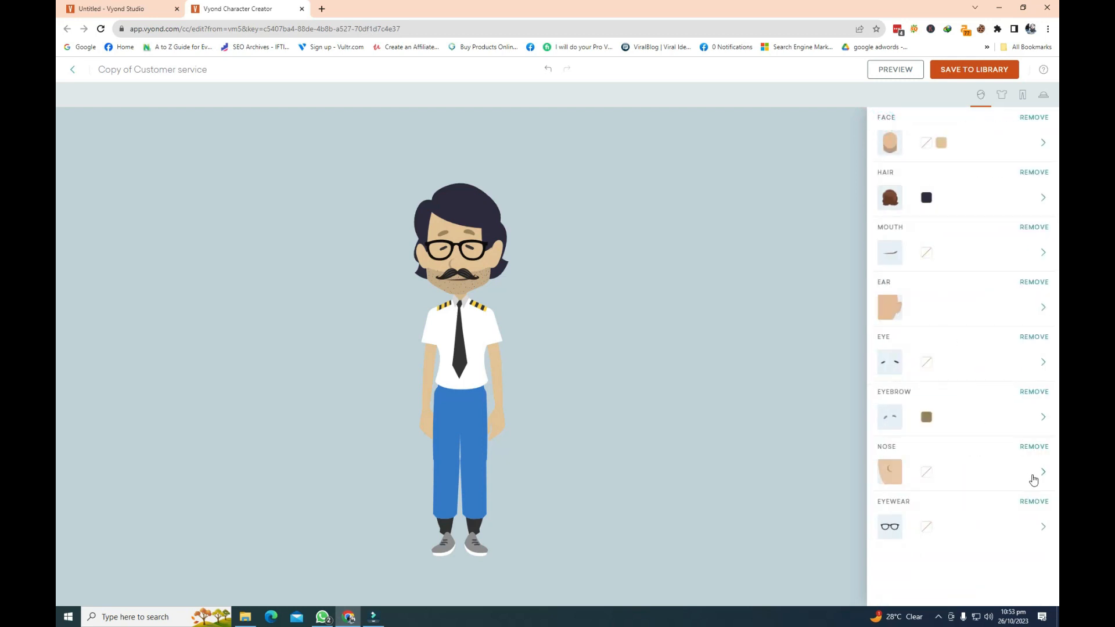
click(1033, 474)
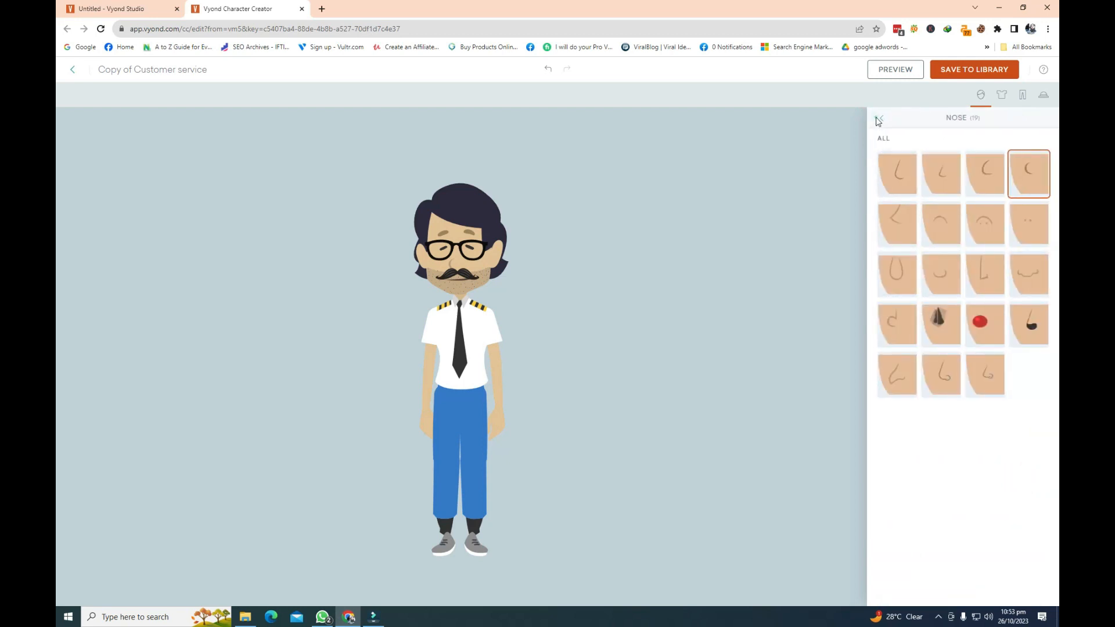
click(879, 120)
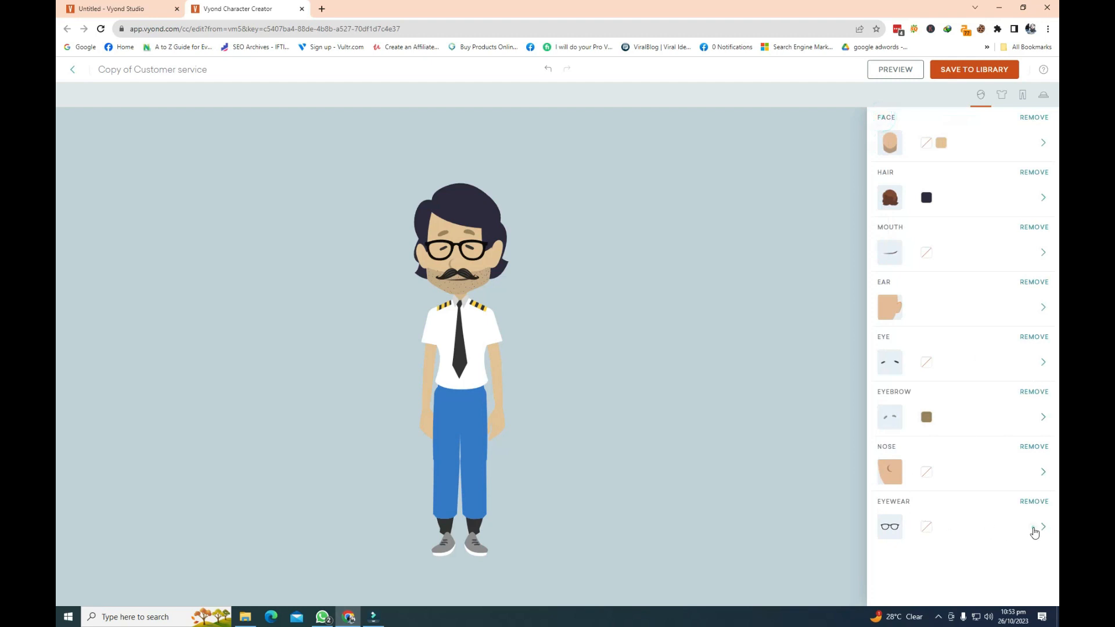
Try the red-framed sunglasses as eyewear and change to the clear aviator-style glasses with a thin dark frame.
click(1034, 533)
click(944, 280)
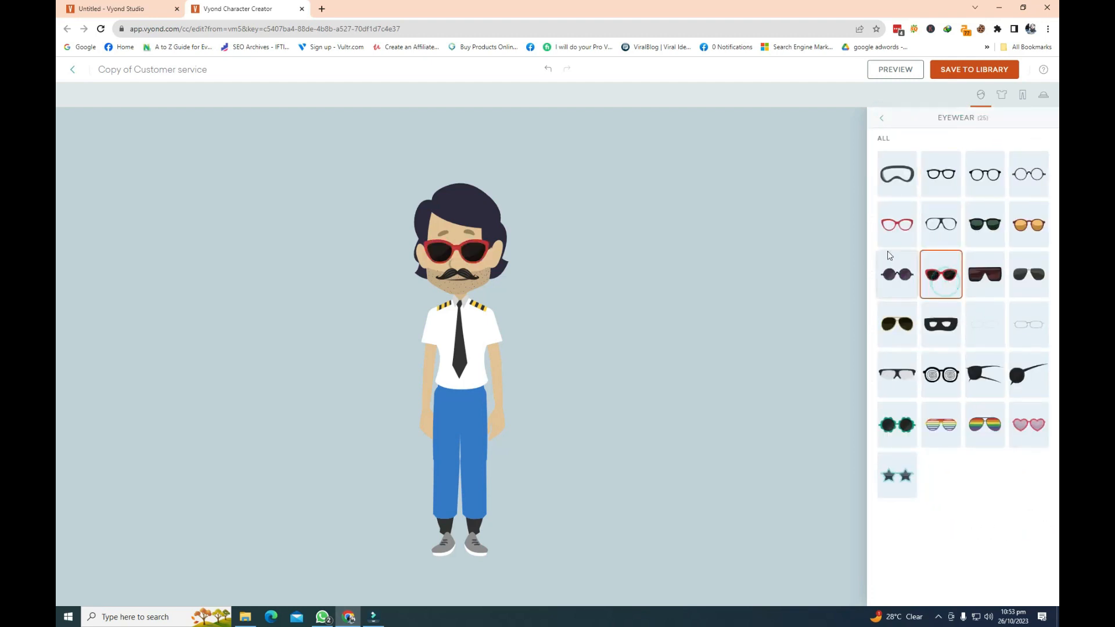
click(932, 230)
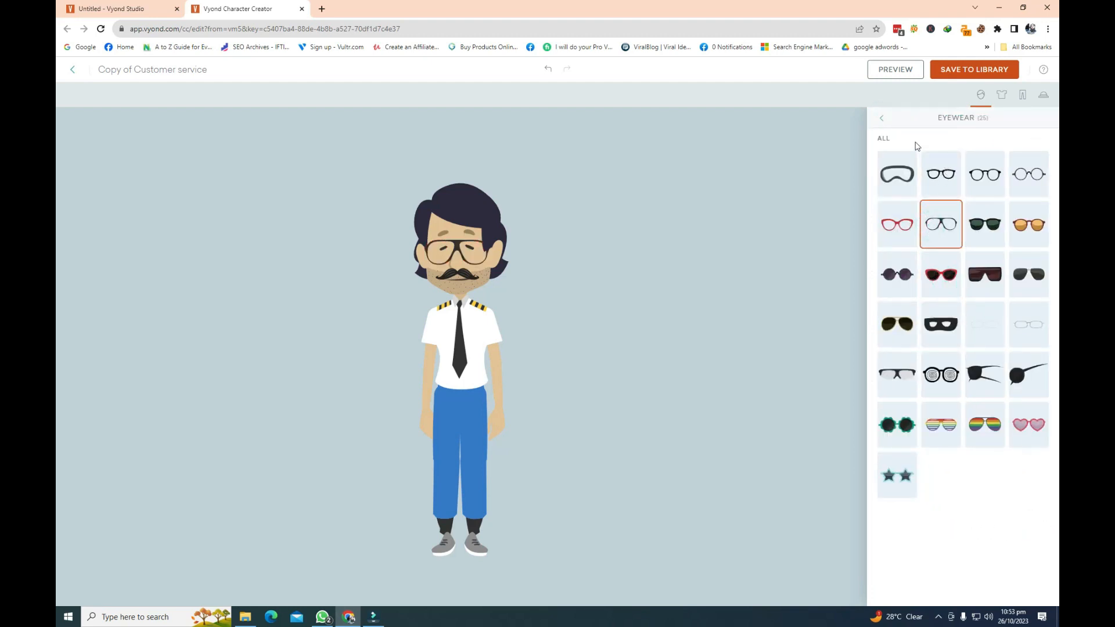
Finish the eyewear edits and save the customized customer service character to the library.
click(883, 119)
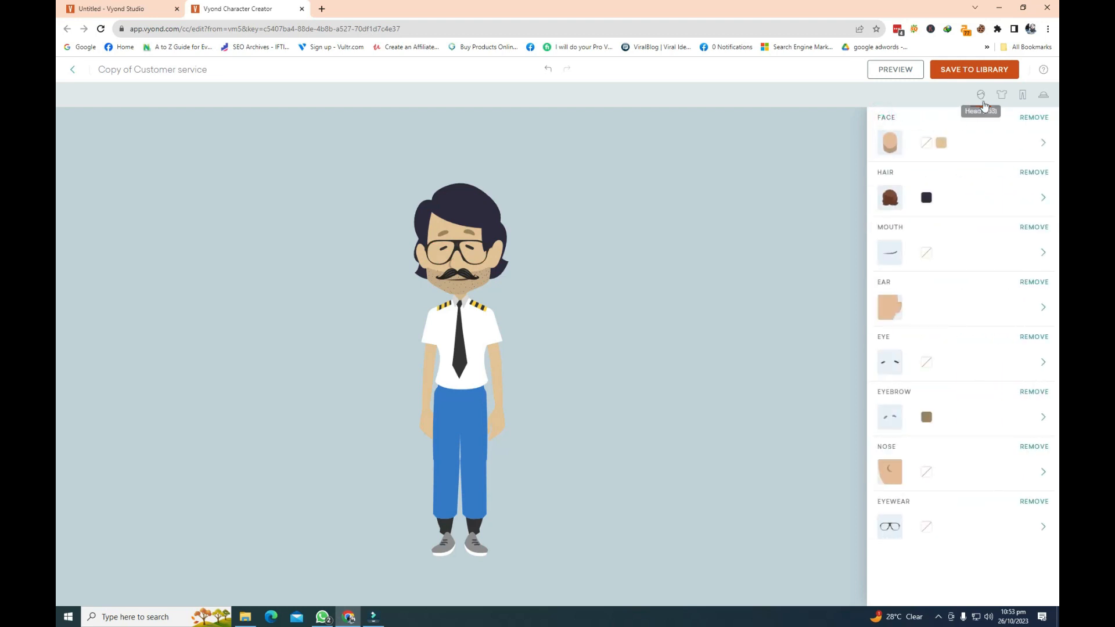
click(982, 100)
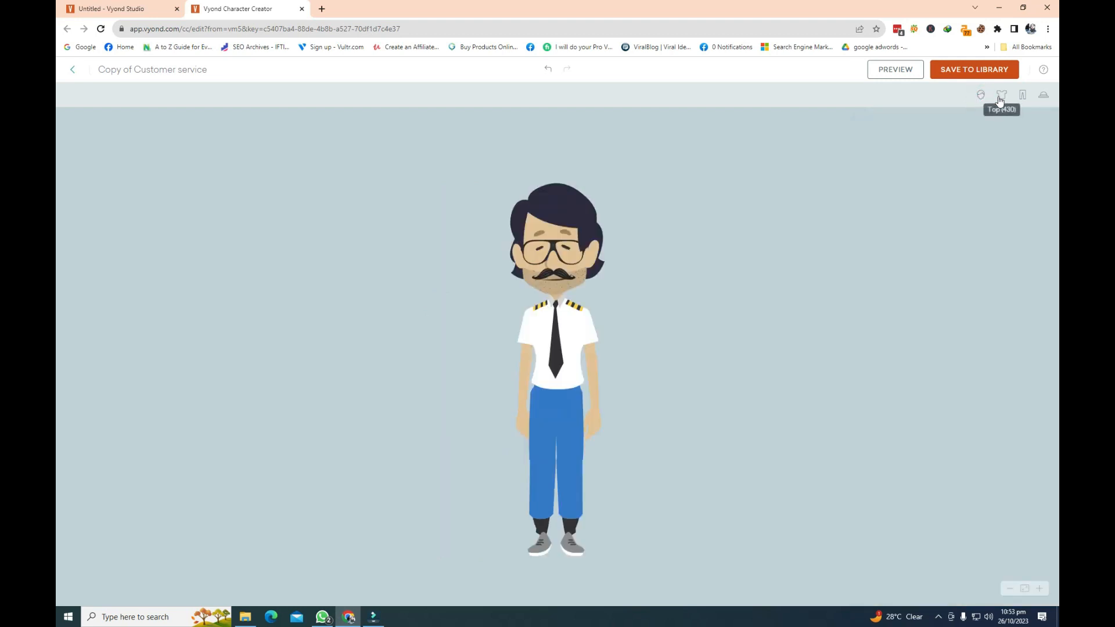
click(958, 72)
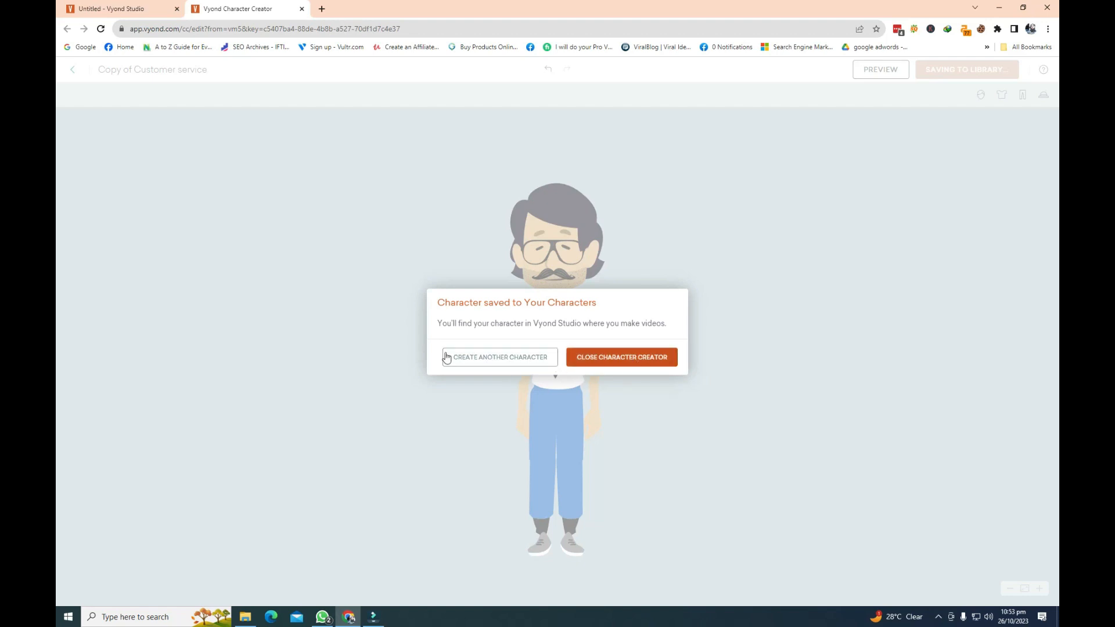
Start another character from a style, choosing Contemporary and the body type wearing a dark suit and red tie.
click(510, 360)
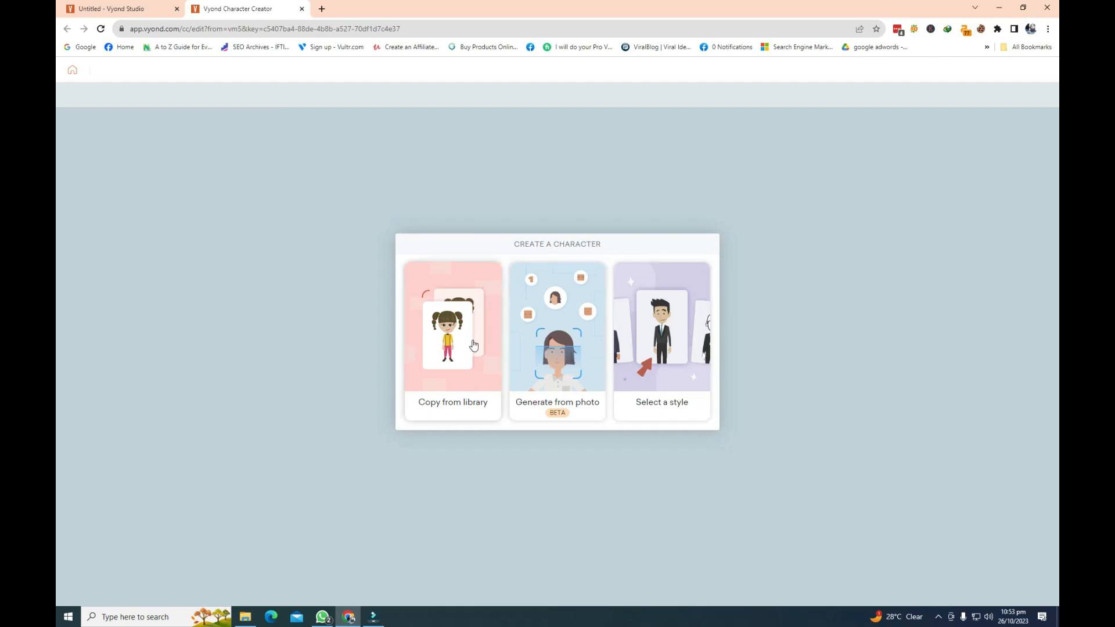
click(668, 342)
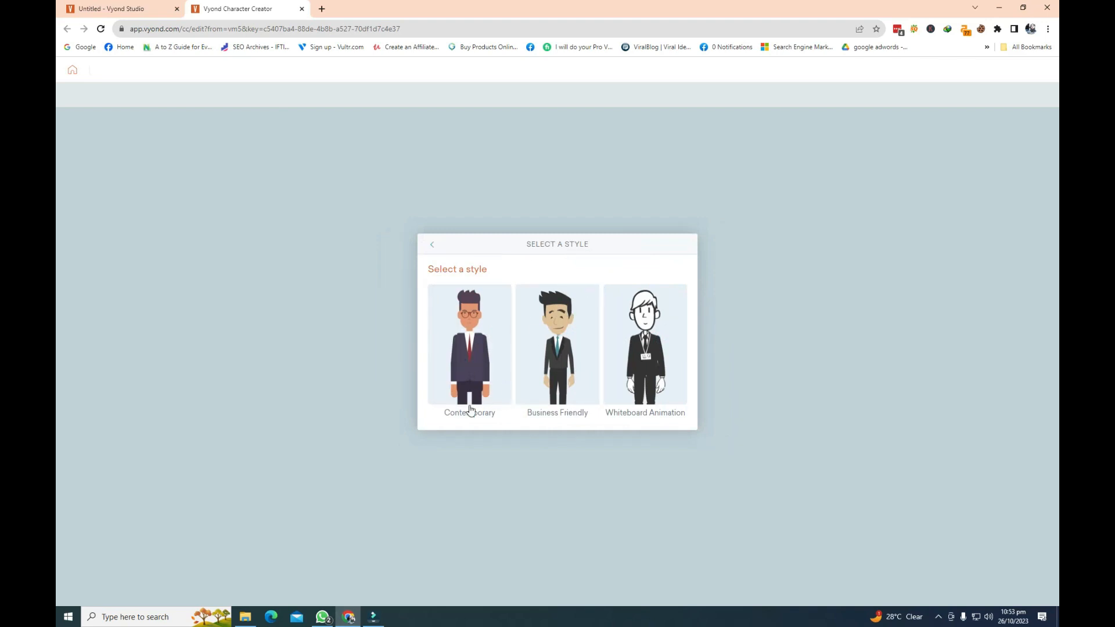
click(456, 334)
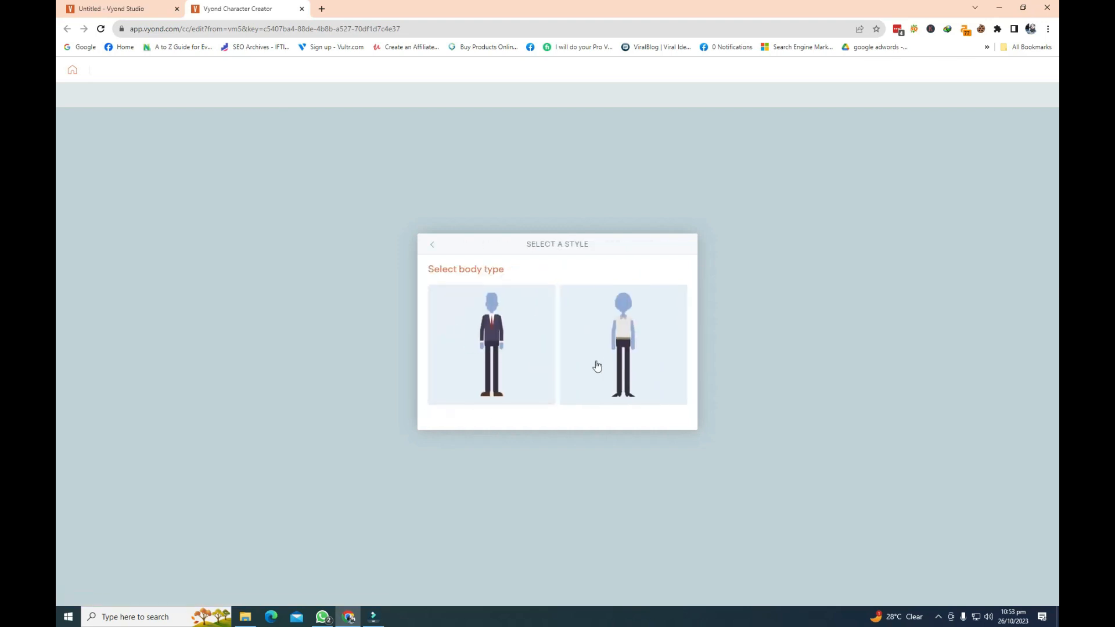
click(523, 359)
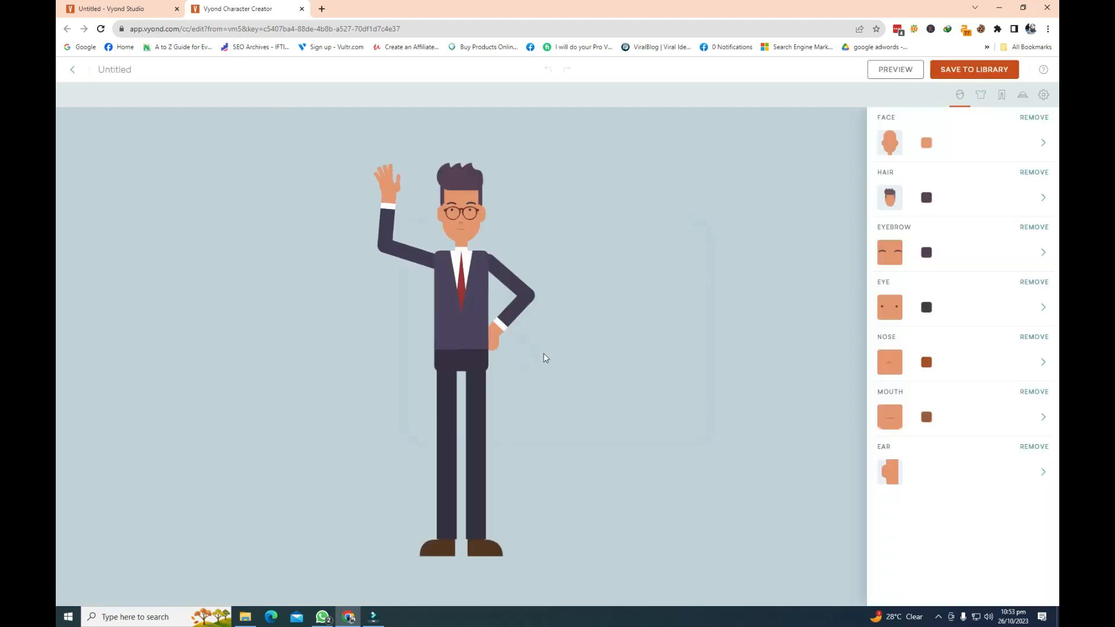
Compare several face shapes on the Contemporary character and keep the wide-jawed face at the end of the first row.
click(1049, 142)
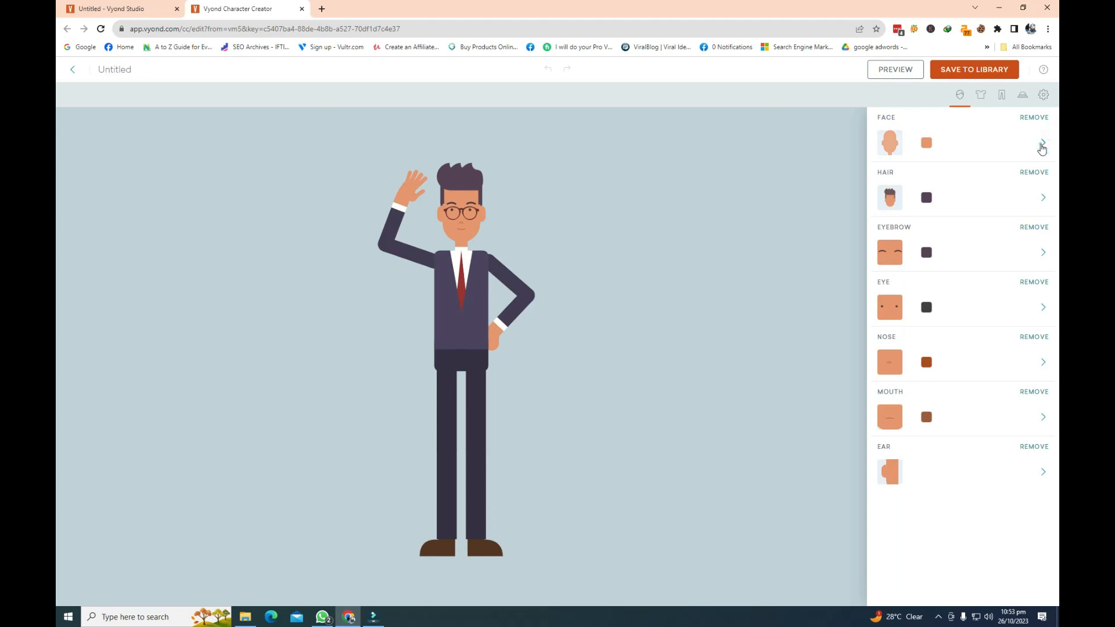
click(942, 176)
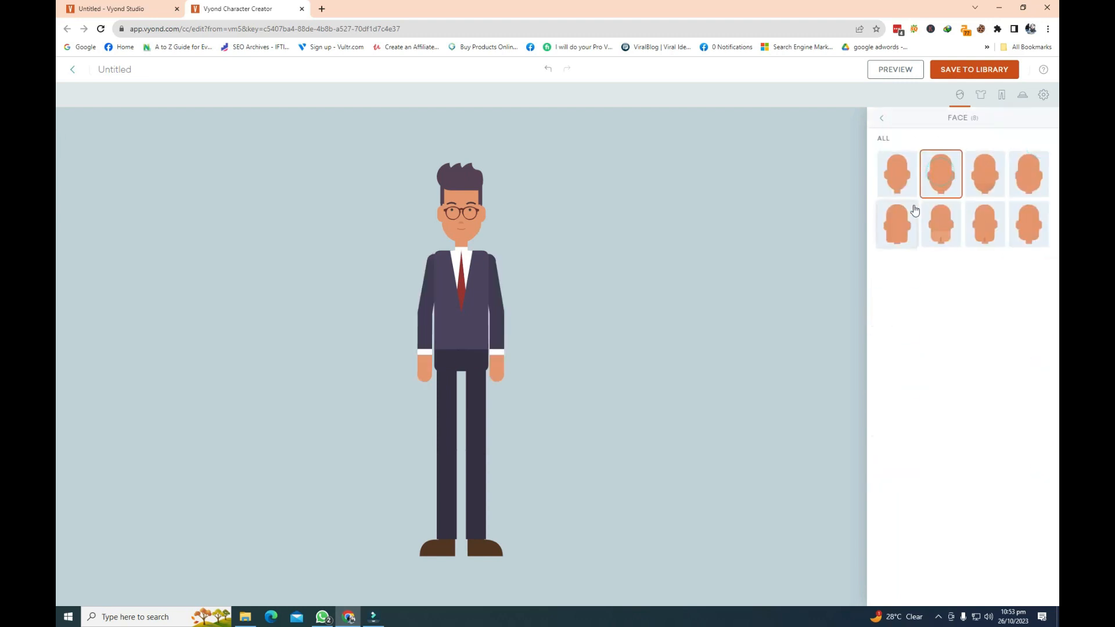
click(895, 221)
click(991, 181)
click(1029, 177)
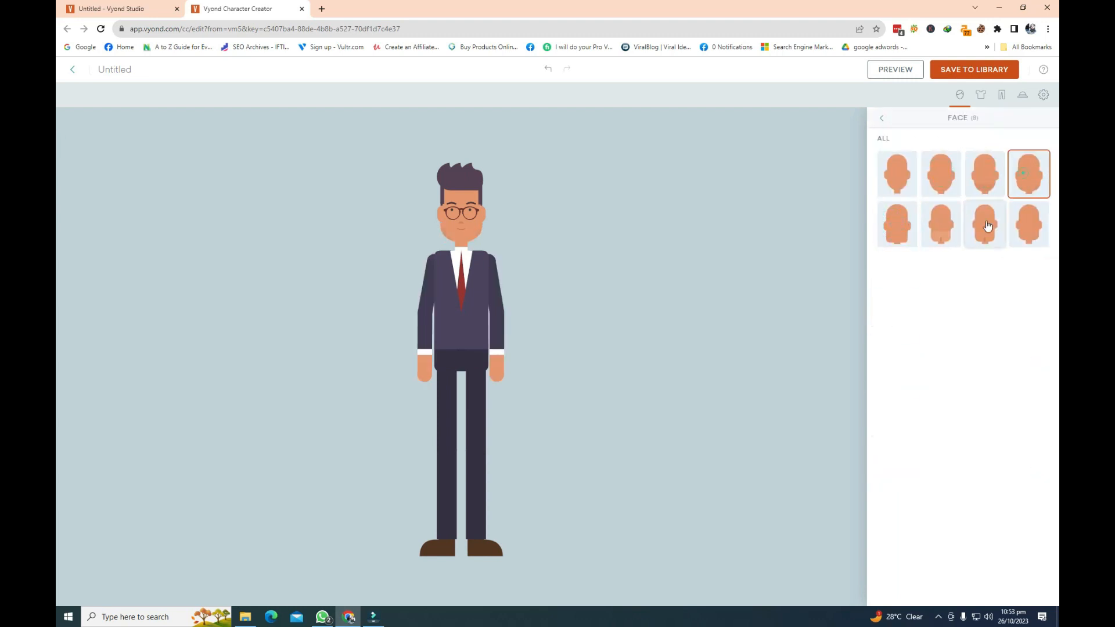
click(986, 225)
click(932, 226)
click(1031, 225)
click(1035, 175)
click(881, 120)
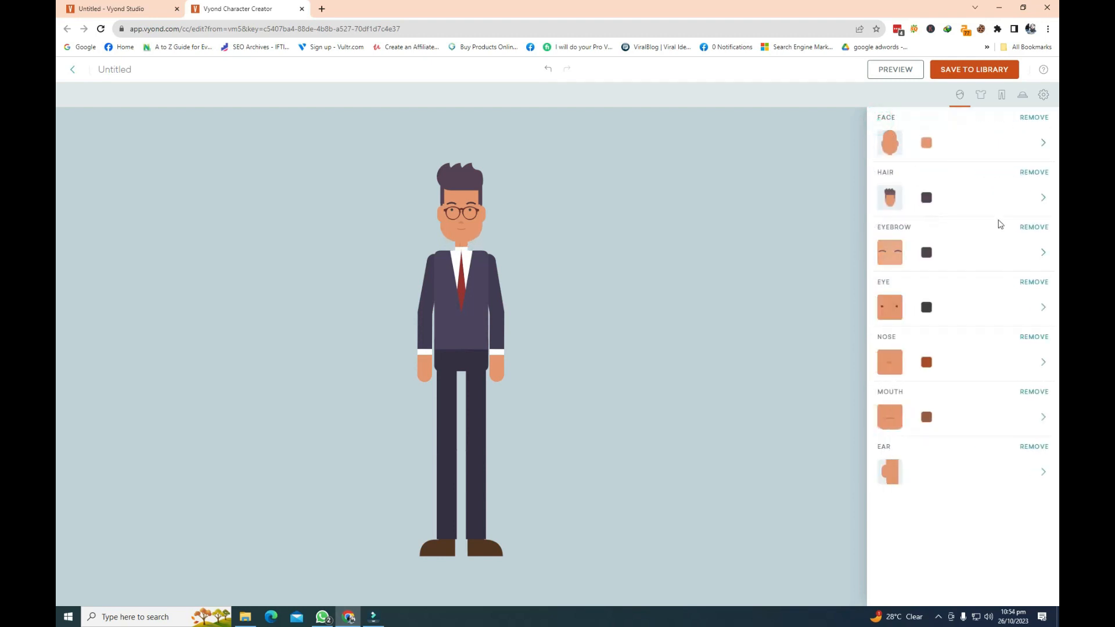
Try a white short-sleeved top and change to the dark suit jacket with a purple tie and white pocket square.
click(981, 98)
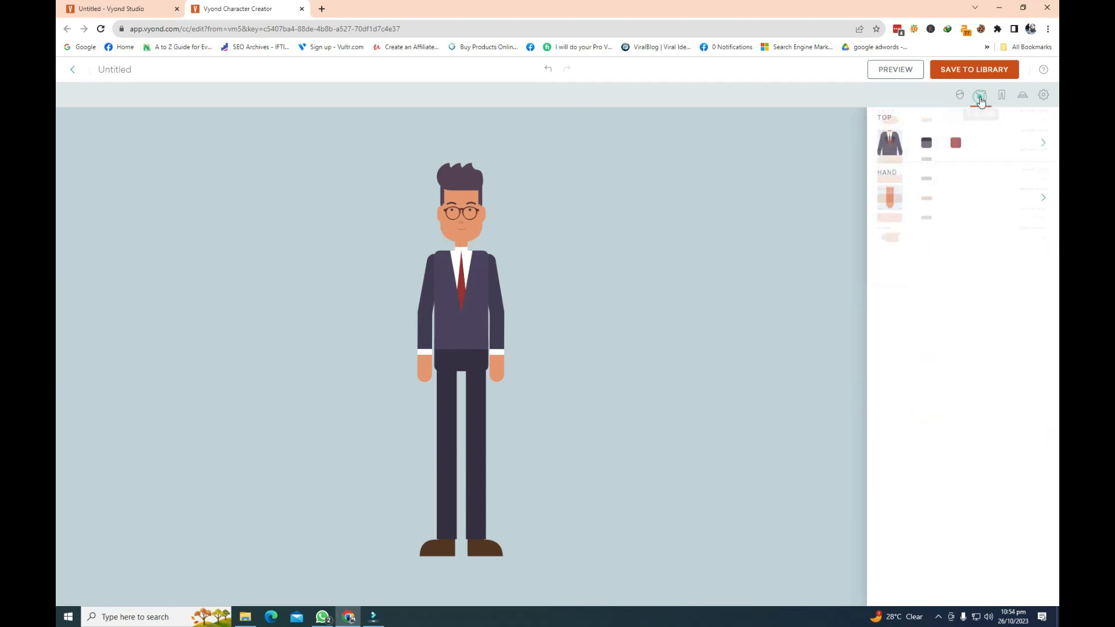
click(1021, 141)
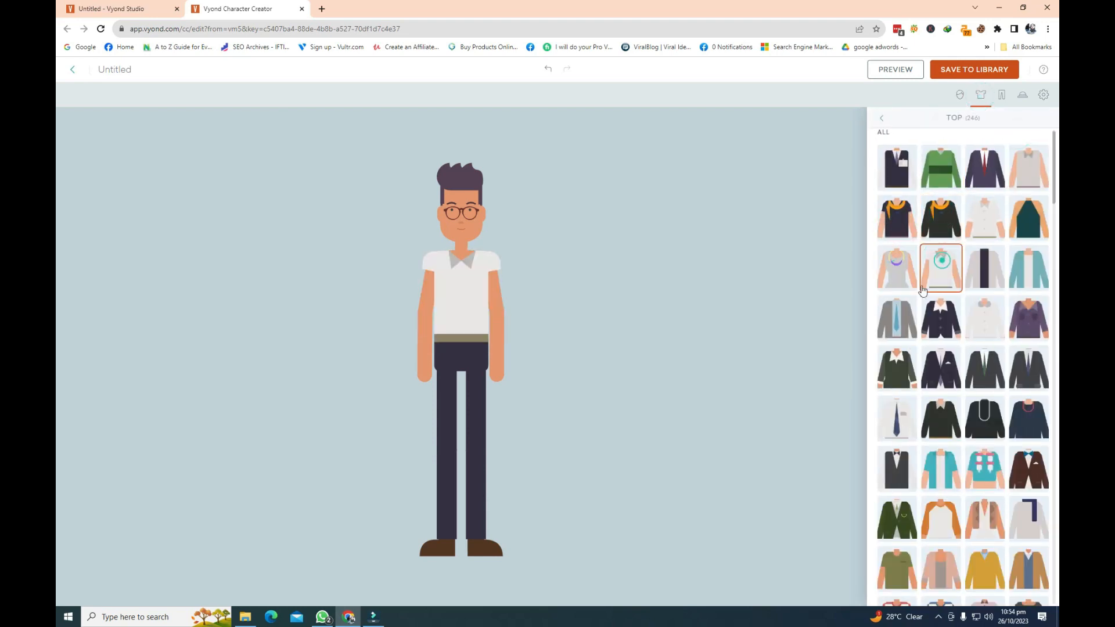
click(941, 369)
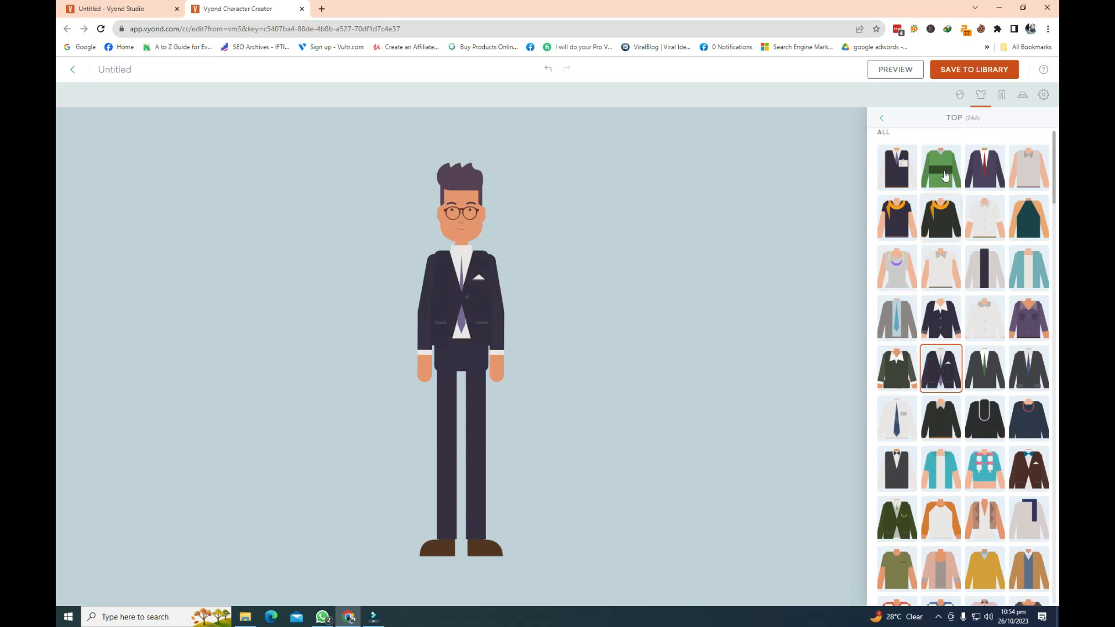
Check the lower-body, accessory and head categories, and save the Contemporary character to the library.
click(1002, 95)
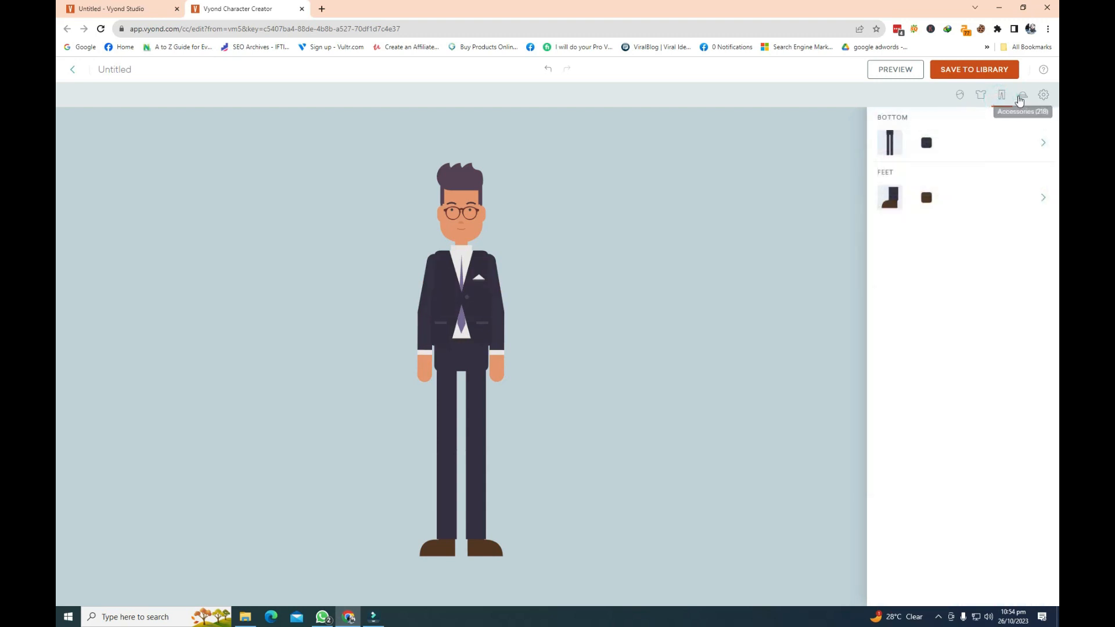
click(1021, 99)
click(961, 97)
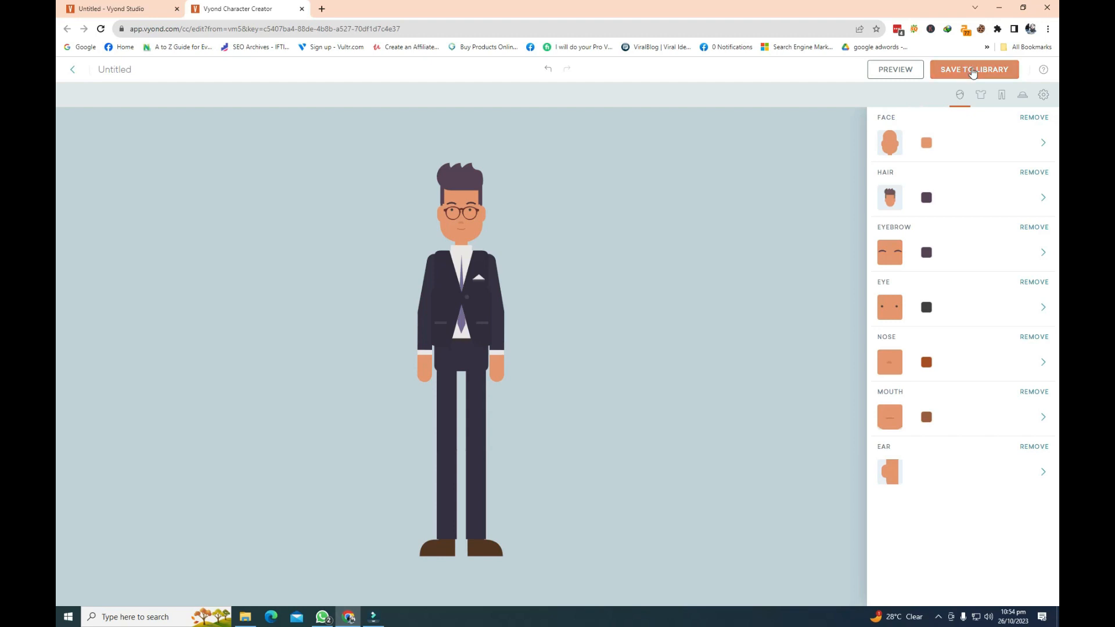
click(973, 72)
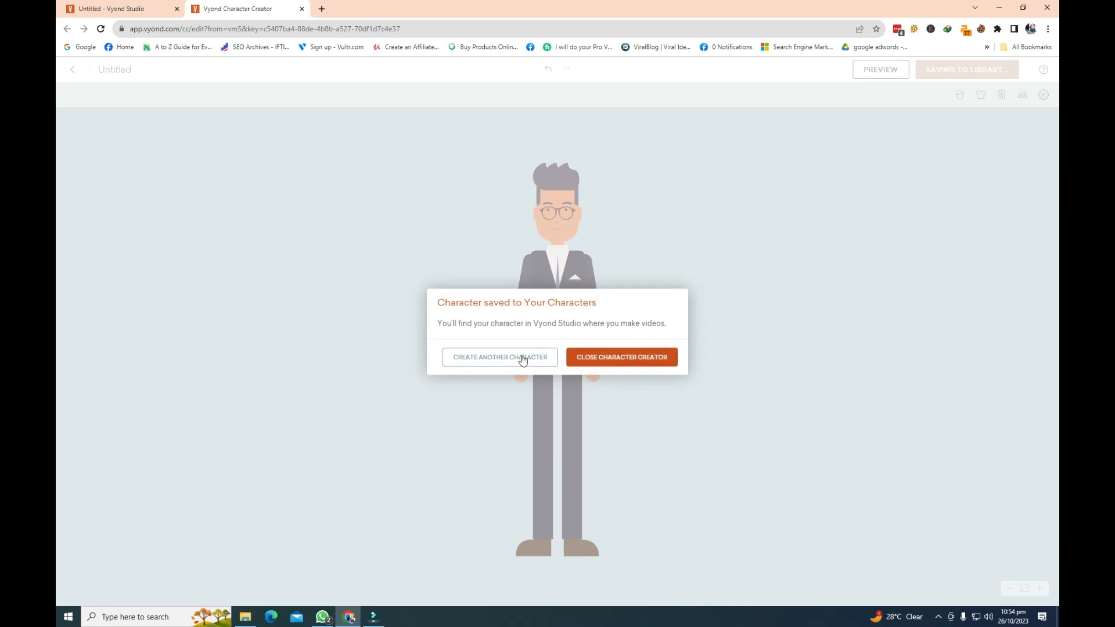
Create another character by generating it from the portrait photo of the bearded man in the Downloads folder.
click(522, 360)
click(584, 352)
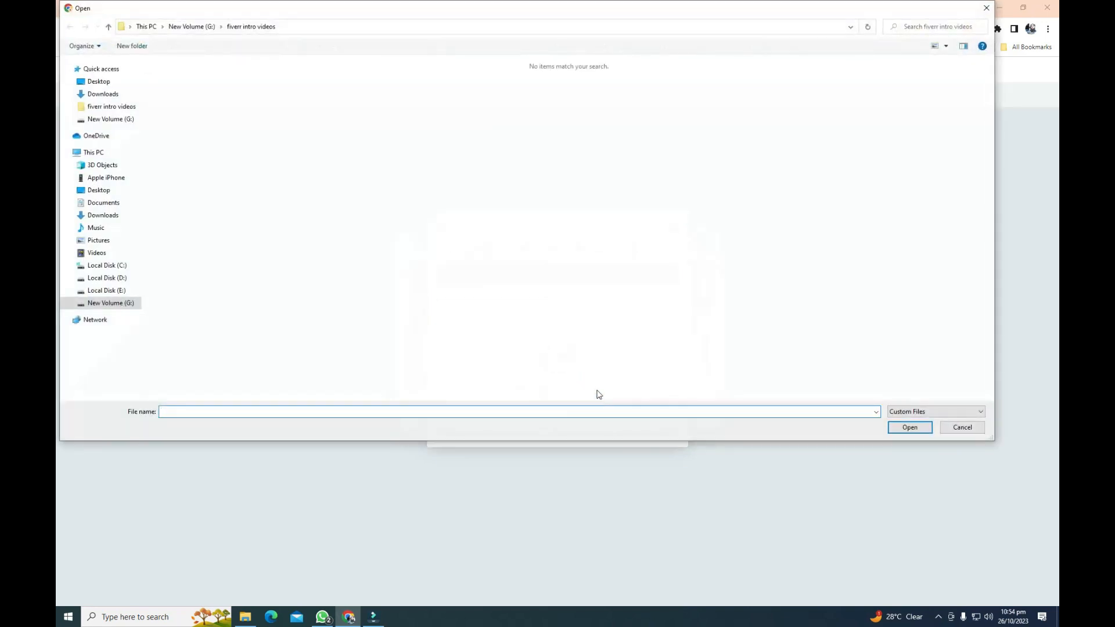
click(100, 95)
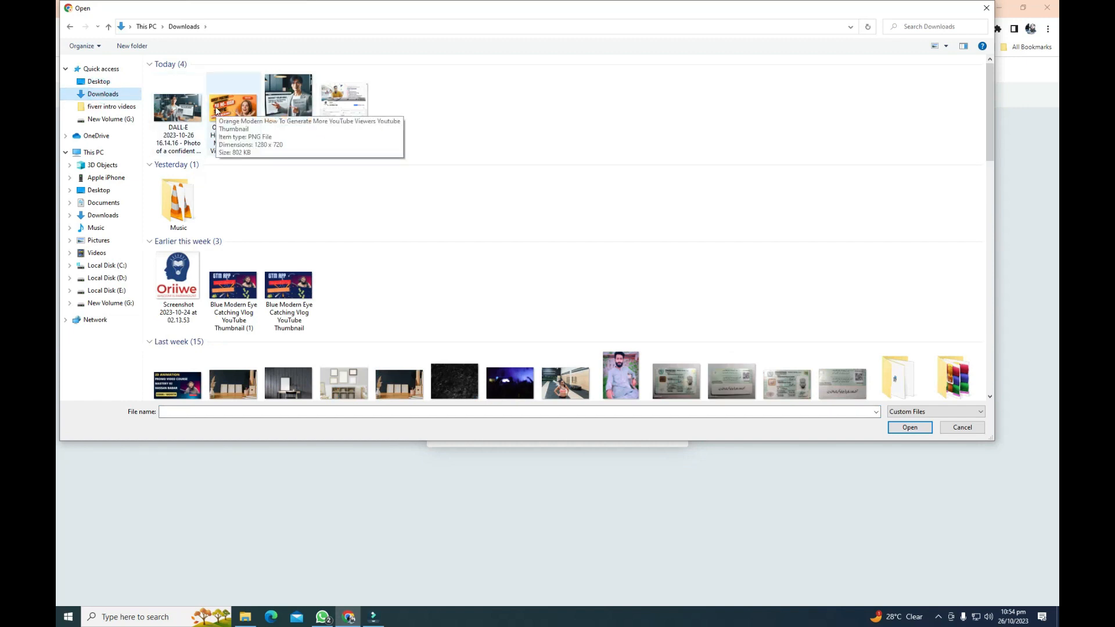
click(634, 394)
double_click(634, 393)
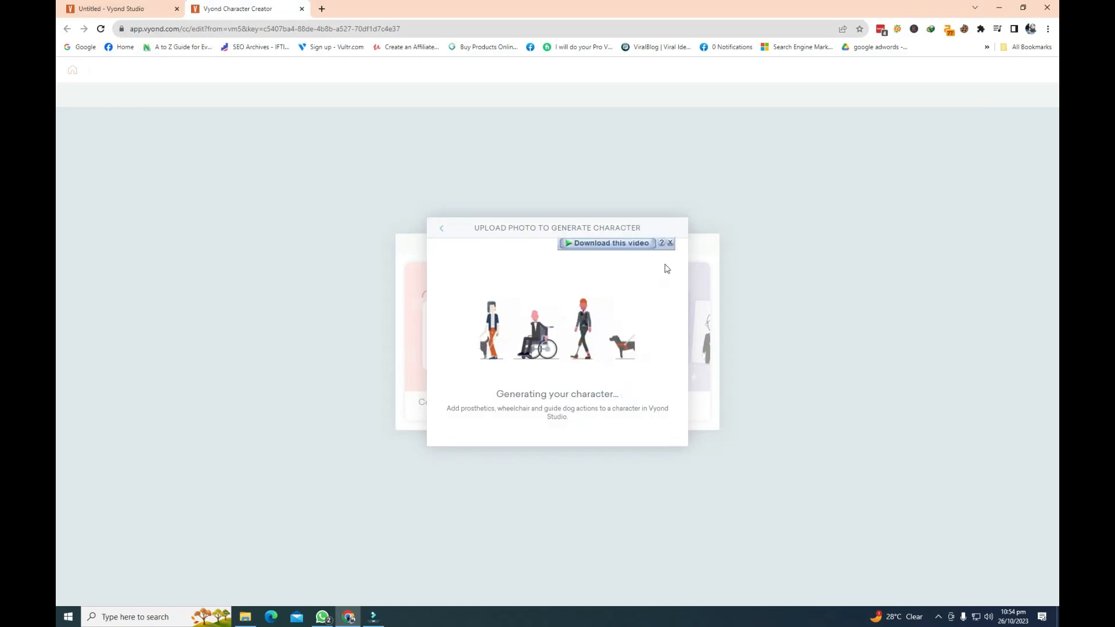
click(670, 243)
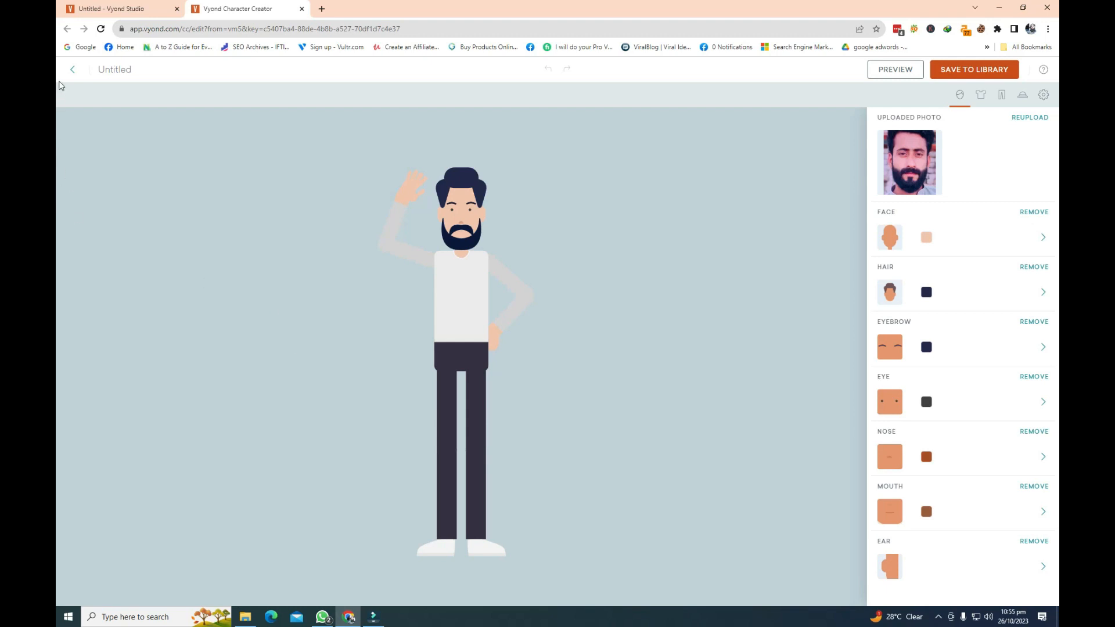
Leave the photo-generated character without saving it and return to the Vyond home page.
click(71, 73)
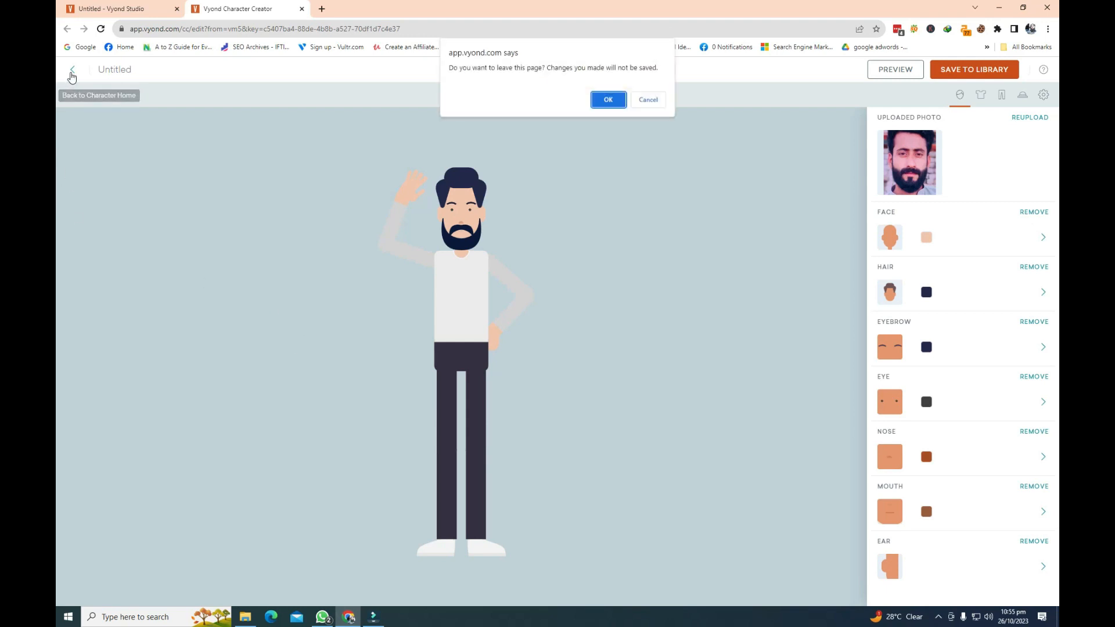
click(608, 100)
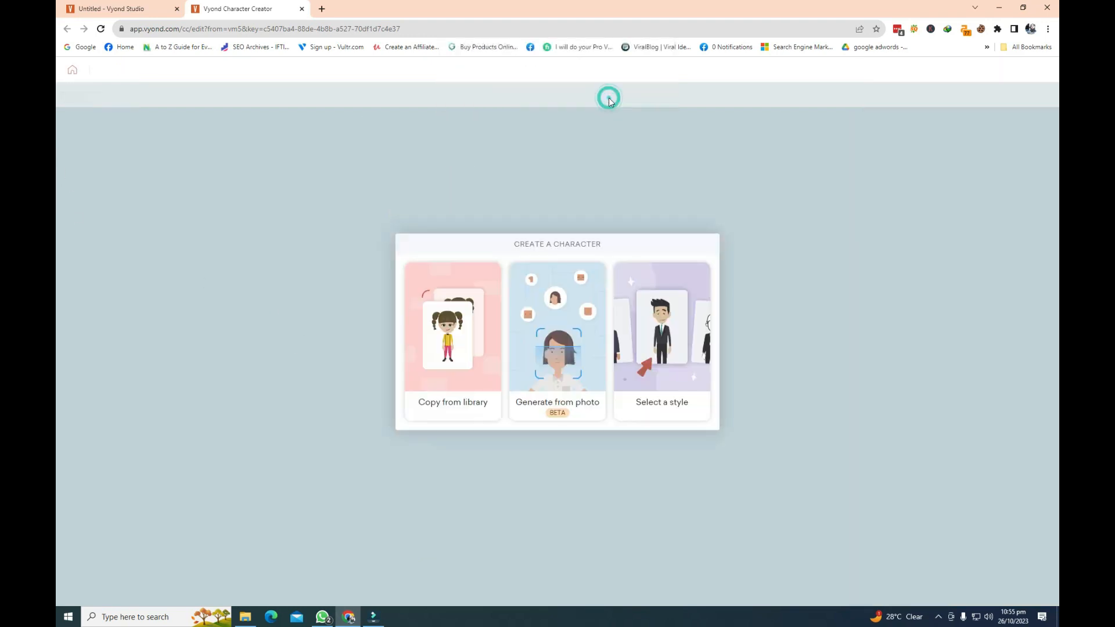
click(72, 69)
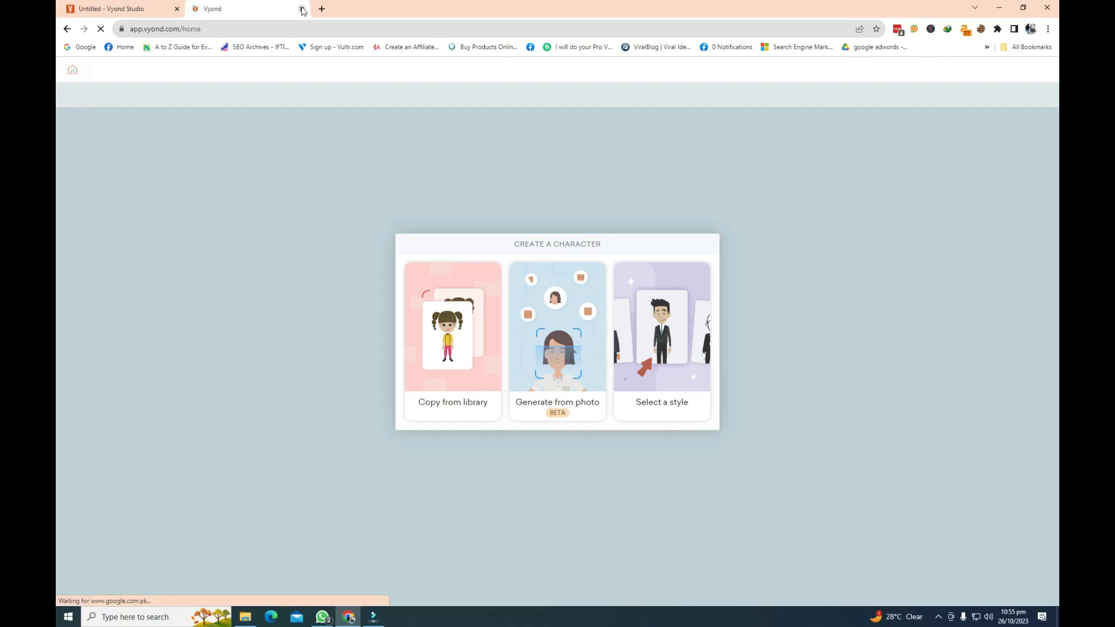
Switch to the untitled video in Vyond Studio, reload it and close the other Vyond page.
click(110, 8)
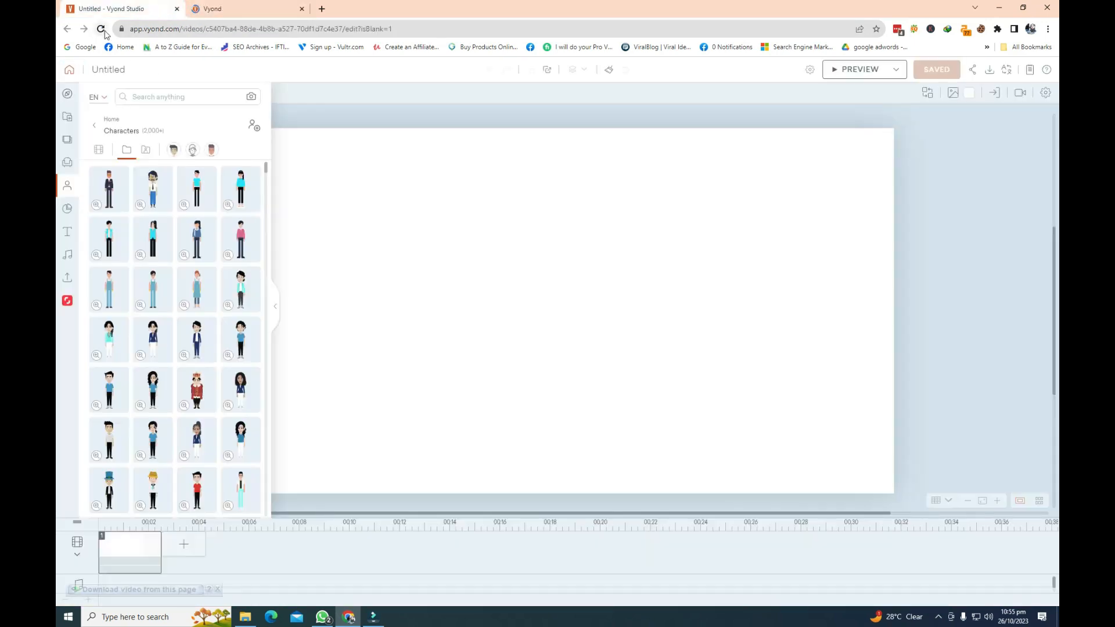
click(102, 29)
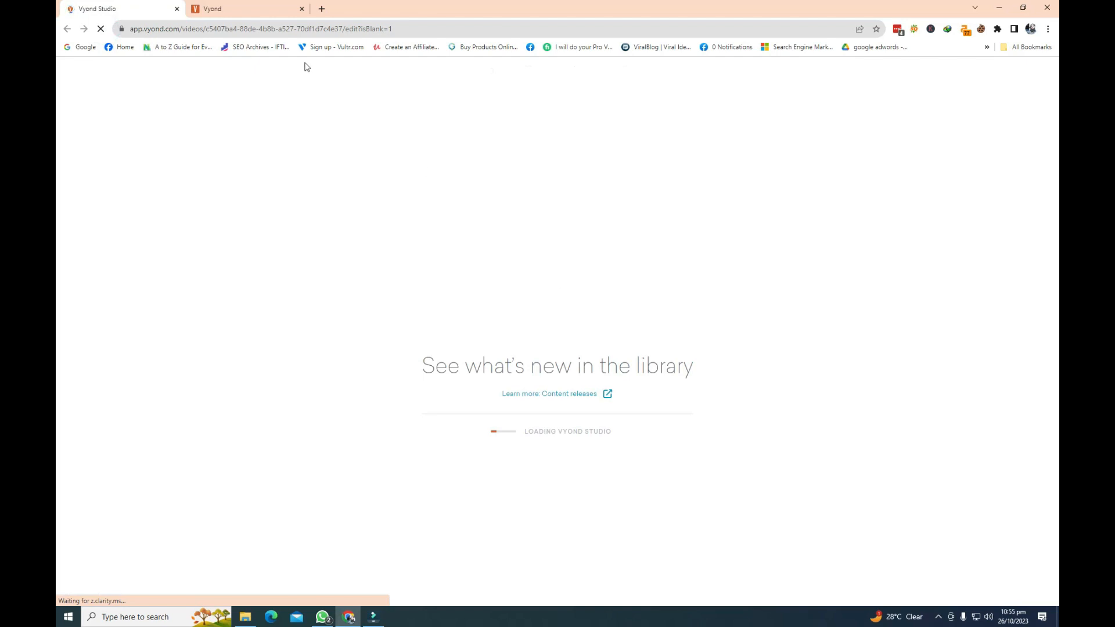
click(301, 9)
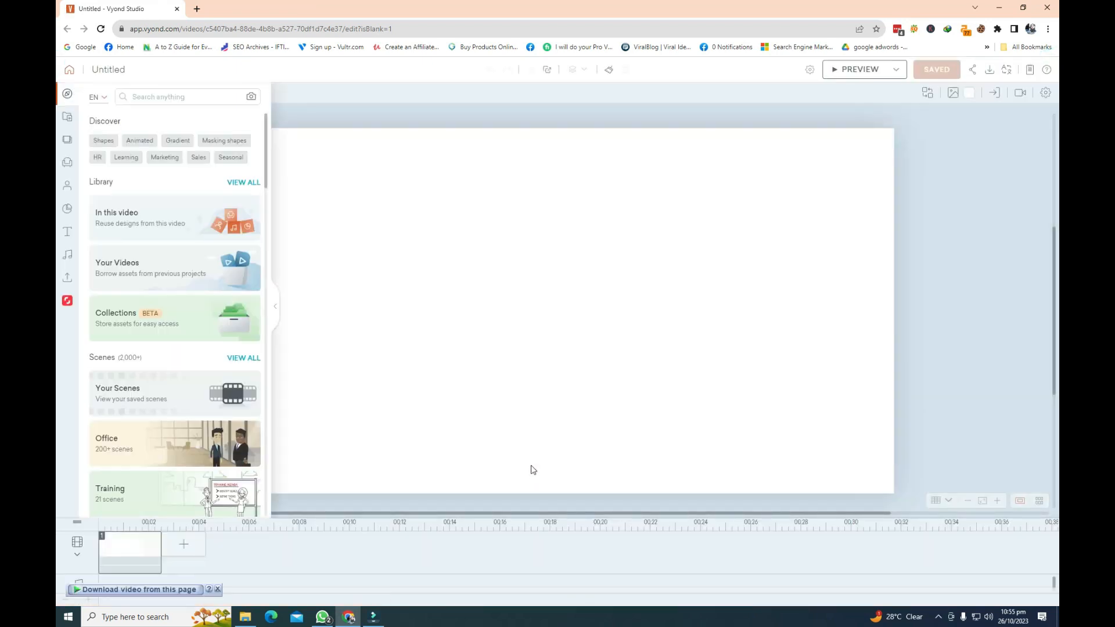
Open the full character library and show the collection of your own saved characters.
click(68, 191)
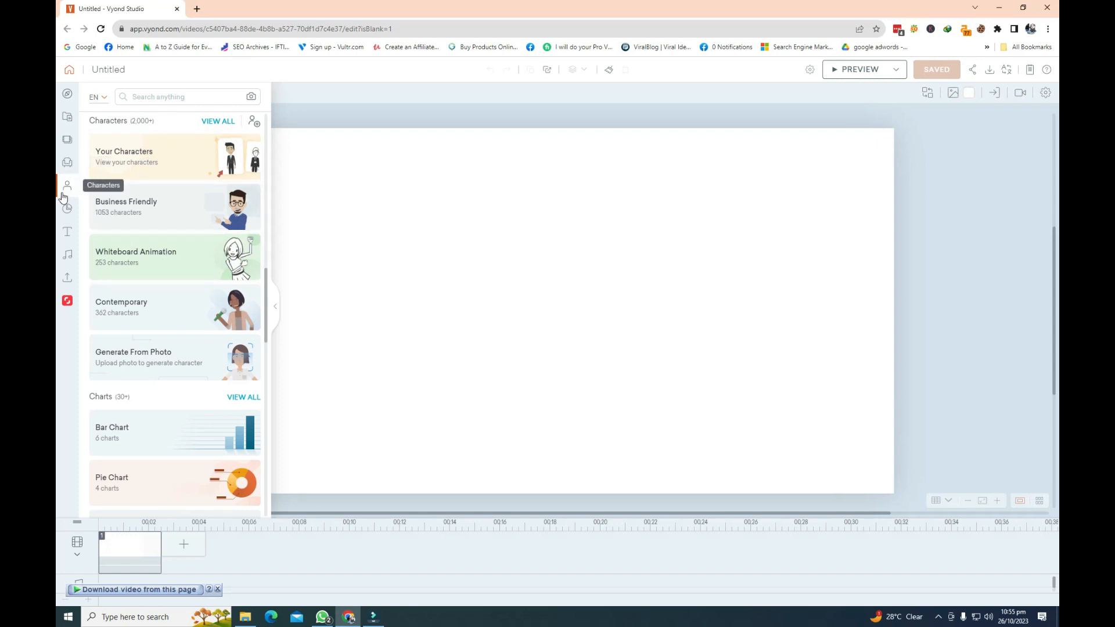
click(67, 189)
click(68, 190)
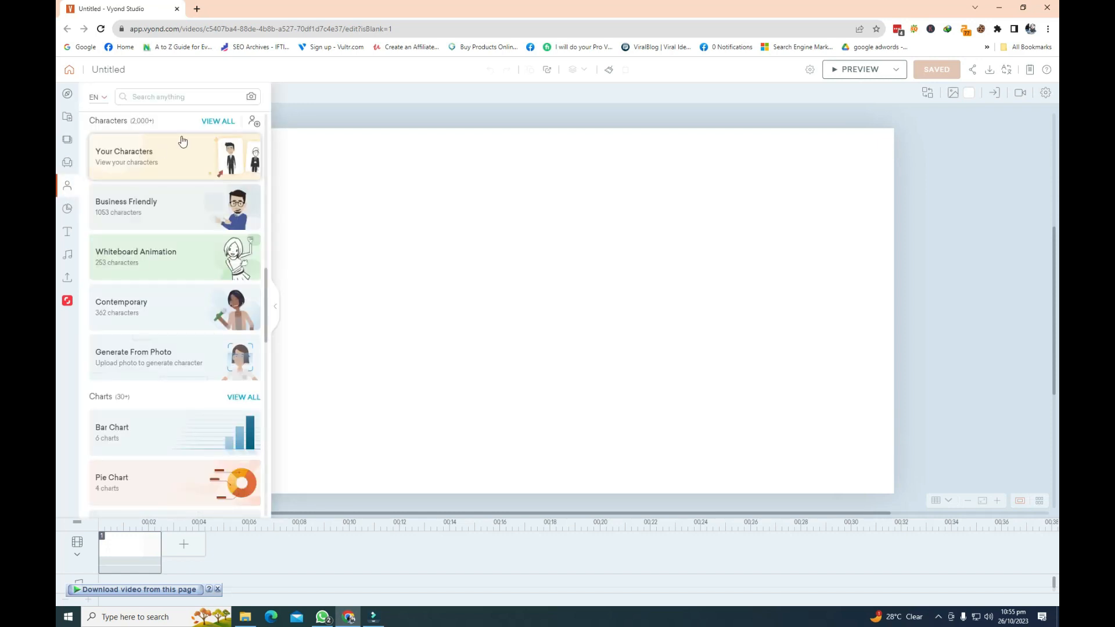
click(218, 120)
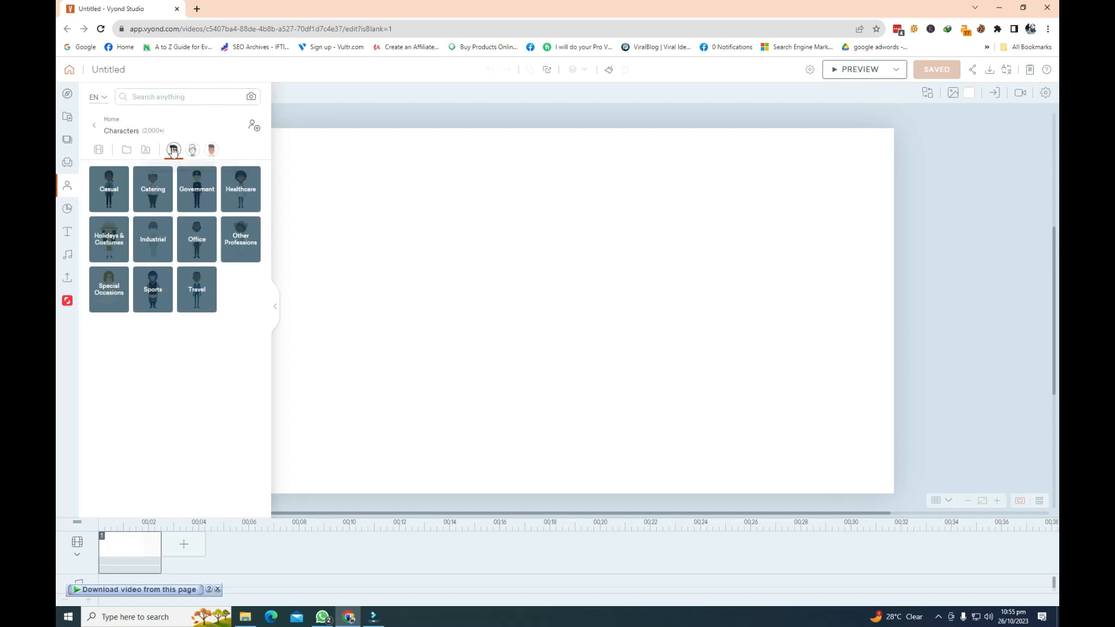
click(127, 153)
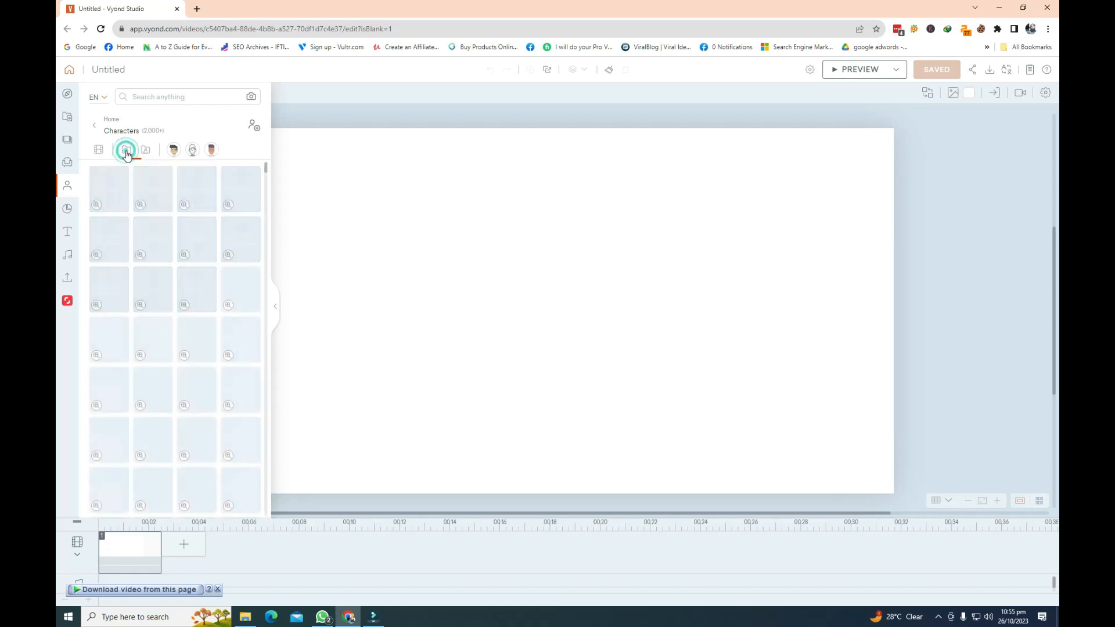
Add the saved suited and mustached characters to the scene, placing the suited one on the right and the mustached one on the left.
click(109, 187)
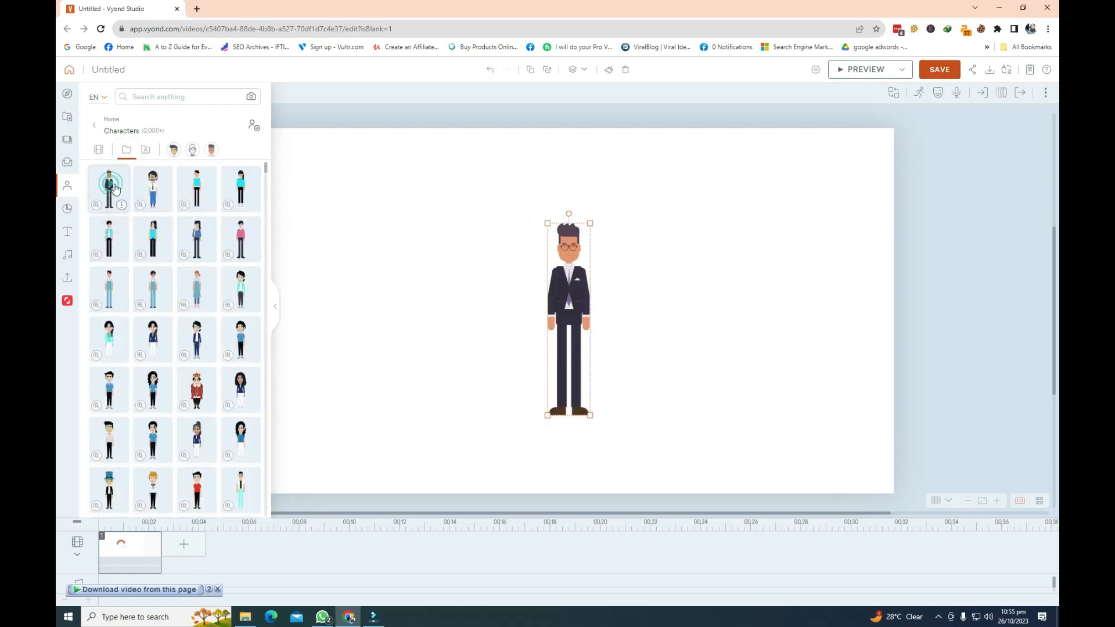
drag(585, 289, 643, 271)
click(580, 305)
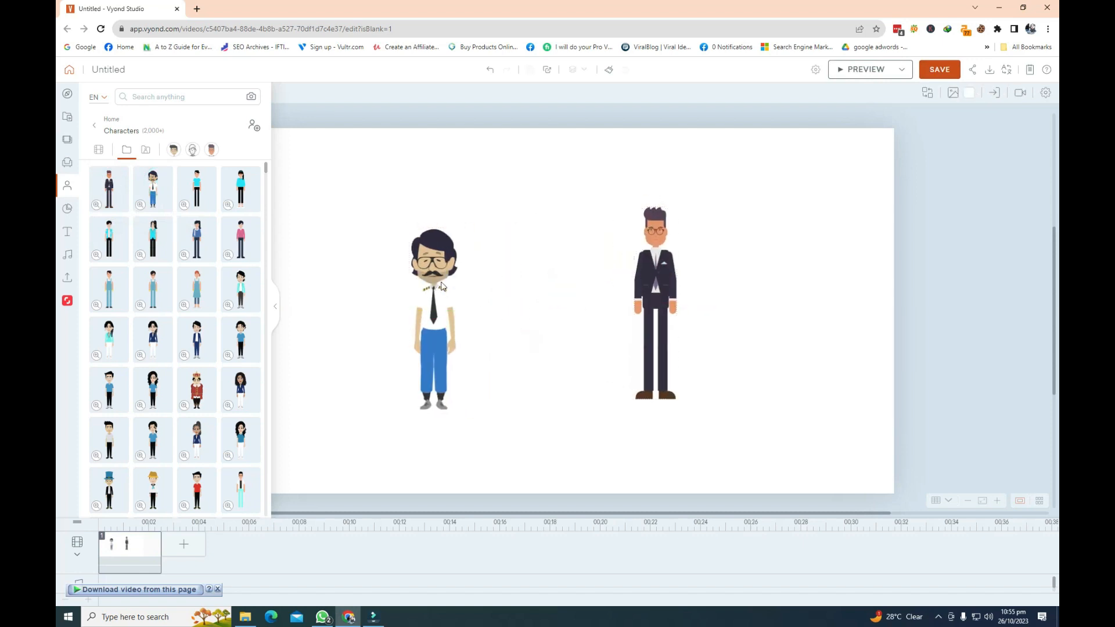
Enlarge the mustached character and move it down and slightly left in the scene.
click(448, 237)
drag(459, 225, 531, 172)
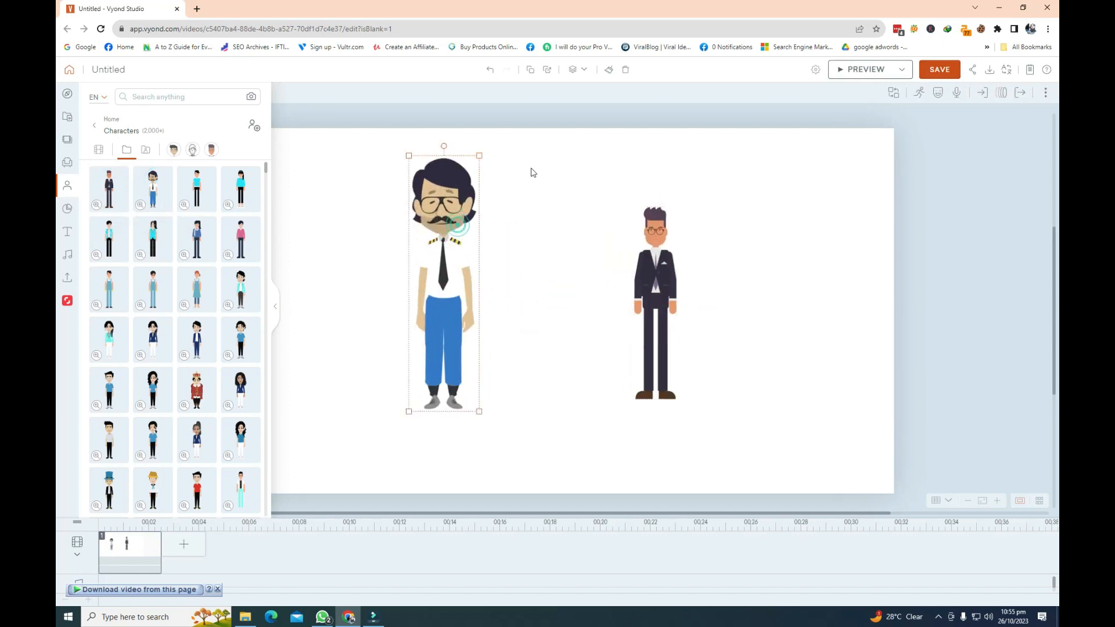
drag(478, 202, 450, 236)
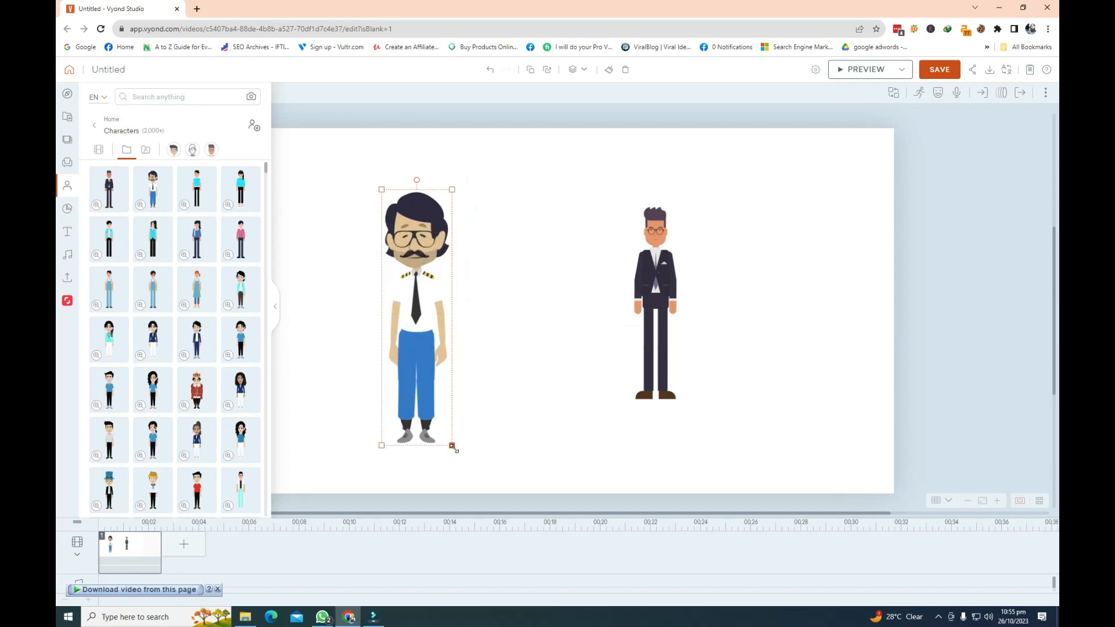
Make the mustached character smaller and shift it toward the middle, and delete the suited character from the scene.
drag(455, 449, 443, 398)
drag(409, 304, 453, 328)
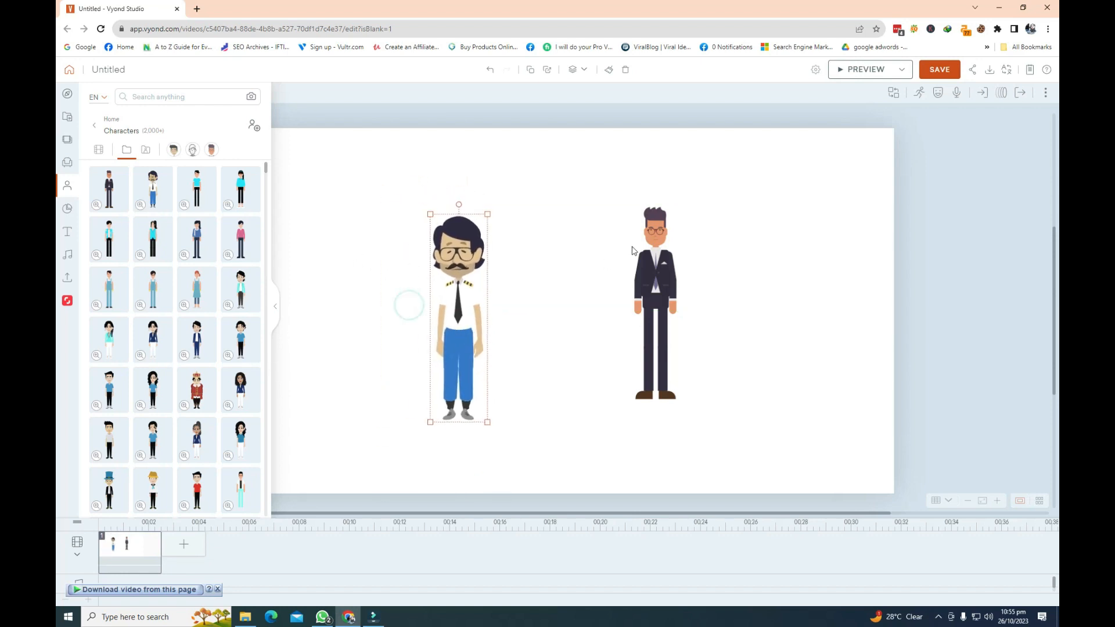
click(653, 261)
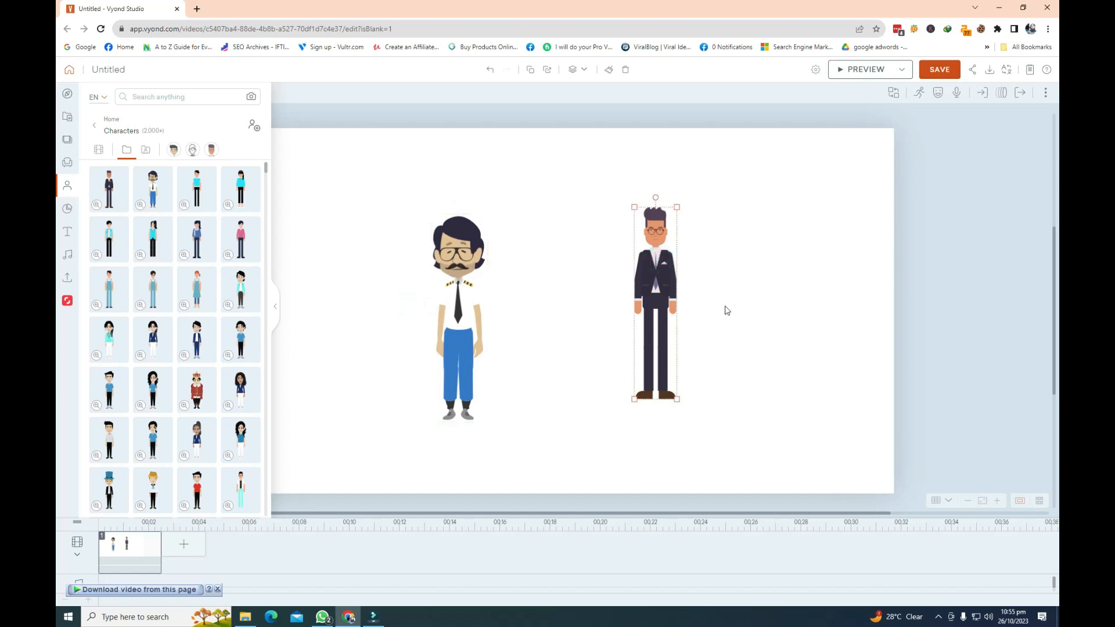
key(Delete)
drag(456, 308, 472, 315)
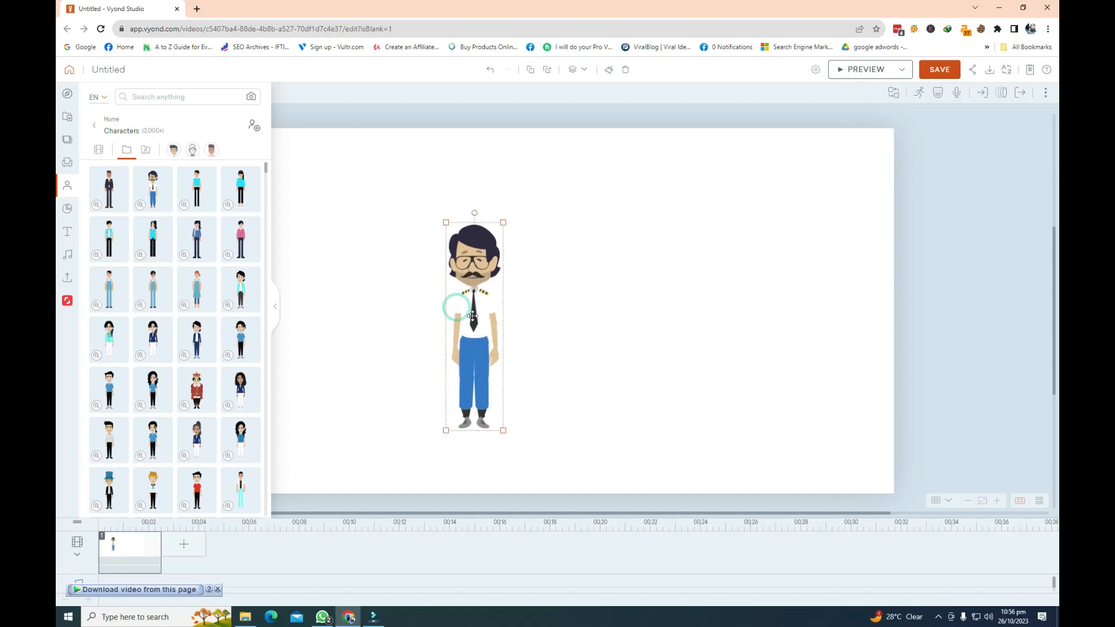
Move the mustached character to the left side of the scene and keep it selected.
click(68, 232)
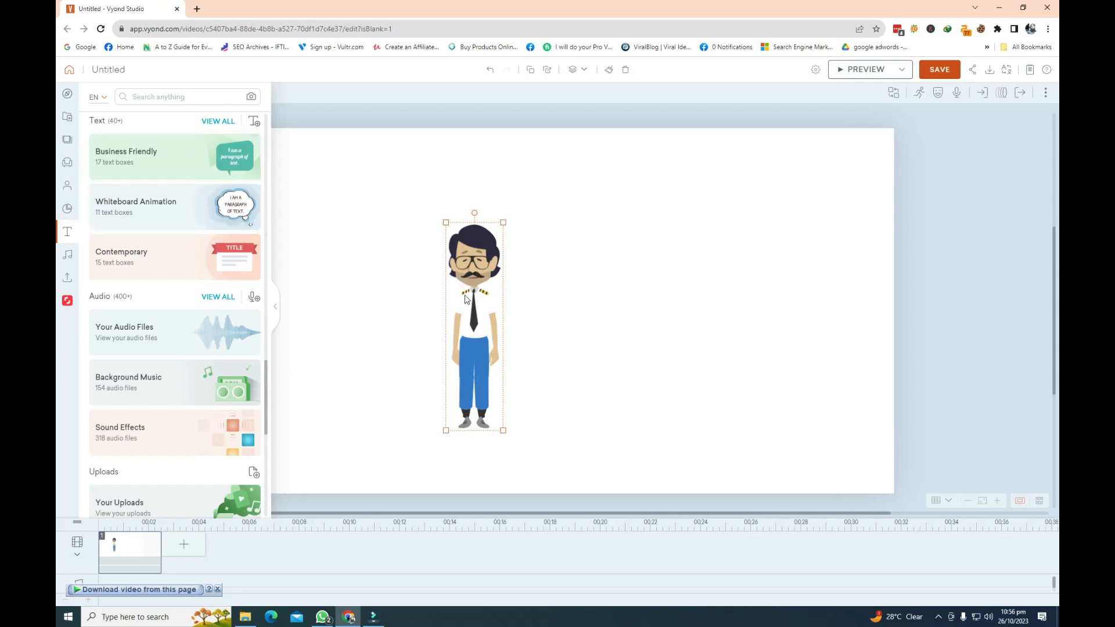
drag(486, 315, 383, 317)
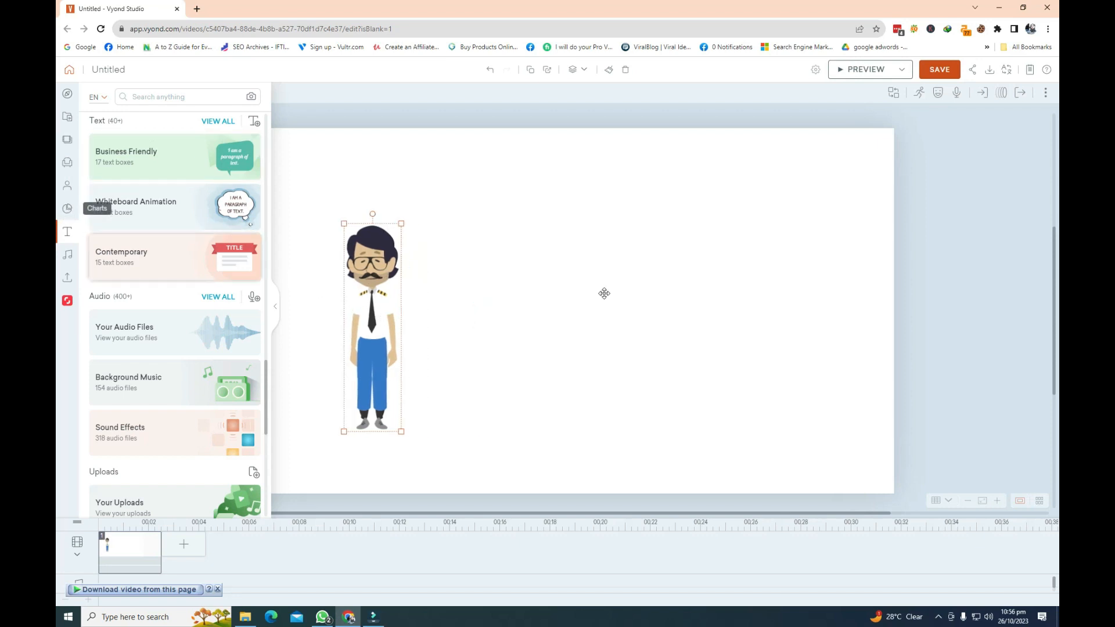
click(923, 97)
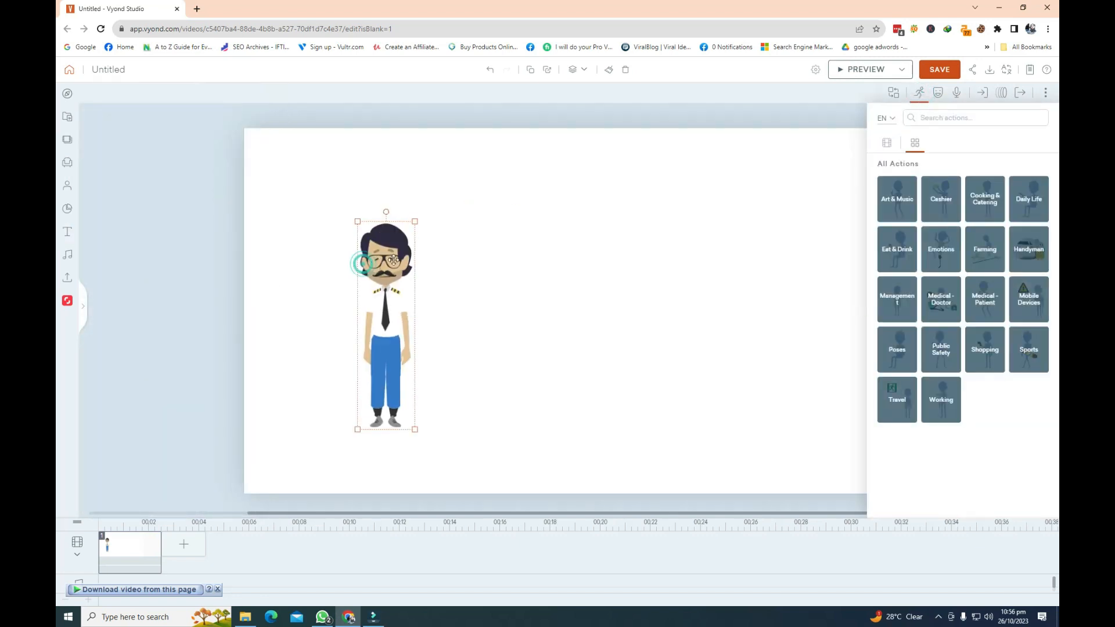
drag(361, 262, 342, 246)
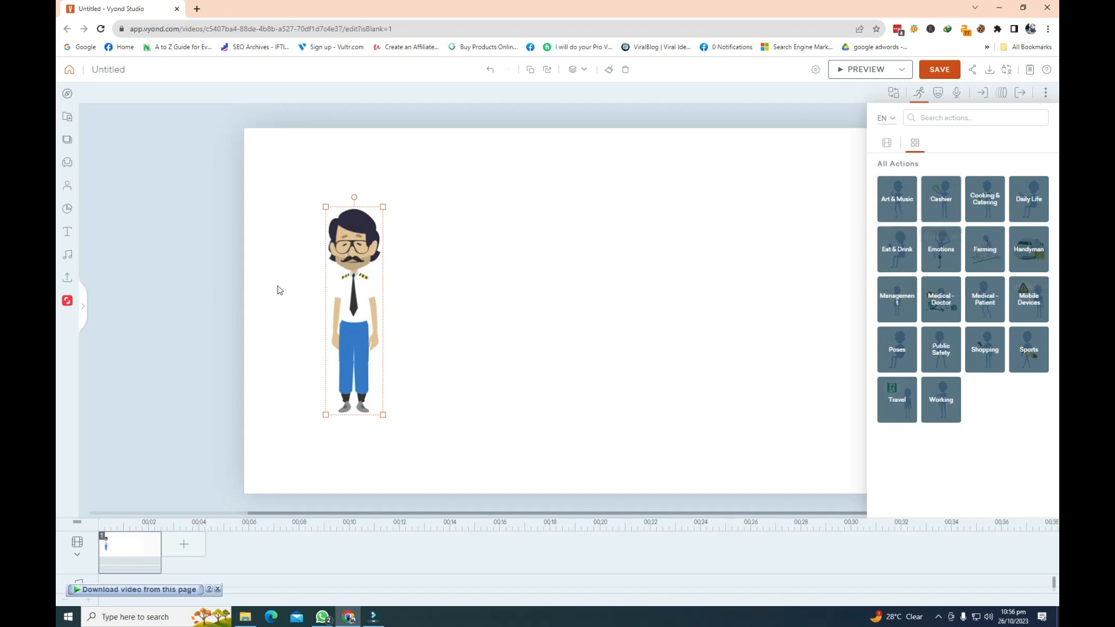
click(566, 283)
click(344, 253)
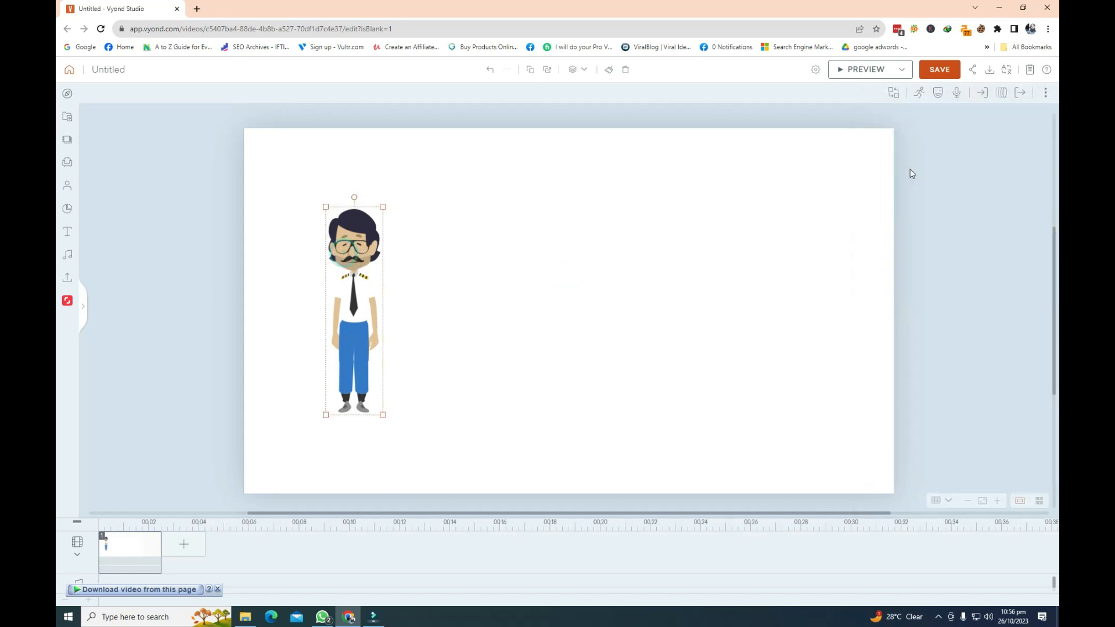
Apply a Cashier action to the mustached character that places him behind the brown store counter with a cash register.
click(921, 94)
click(944, 193)
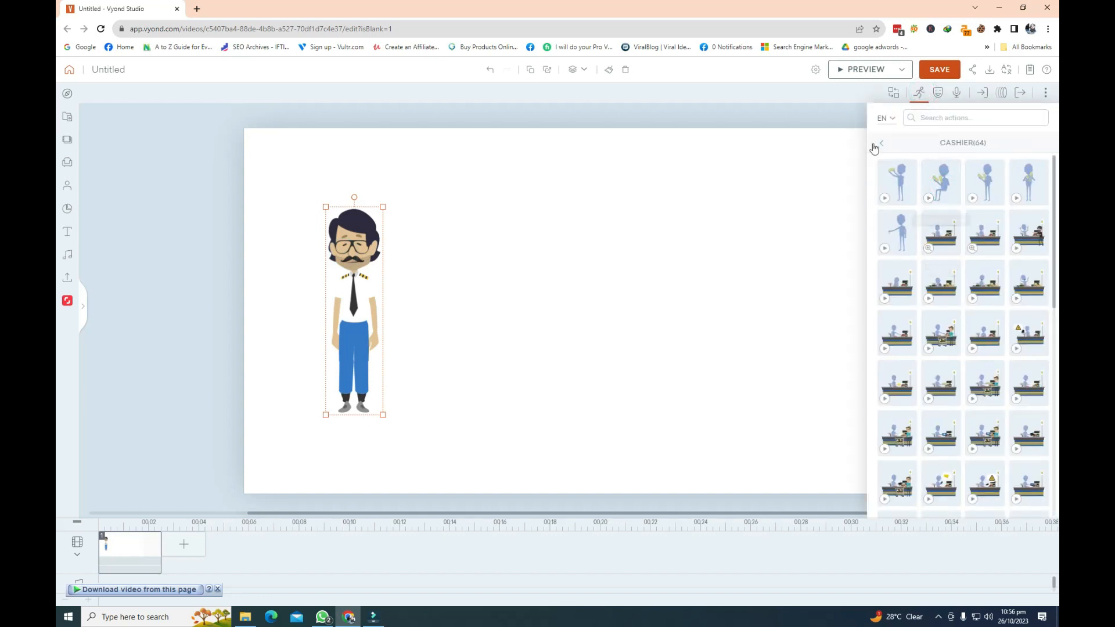
drag(1056, 229, 1056, 429)
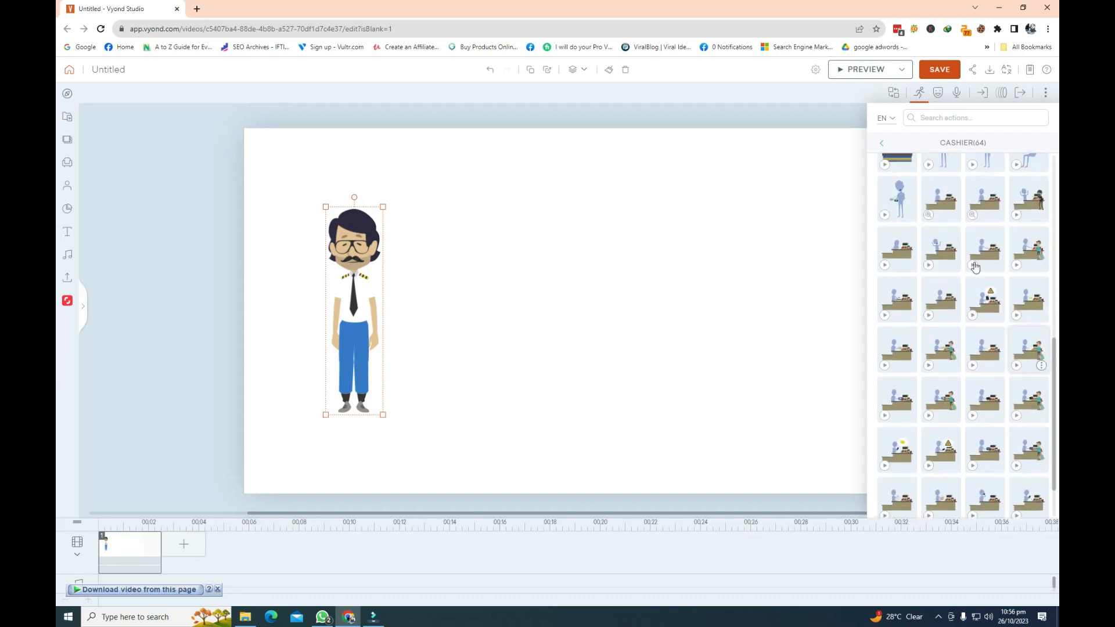
click(949, 208)
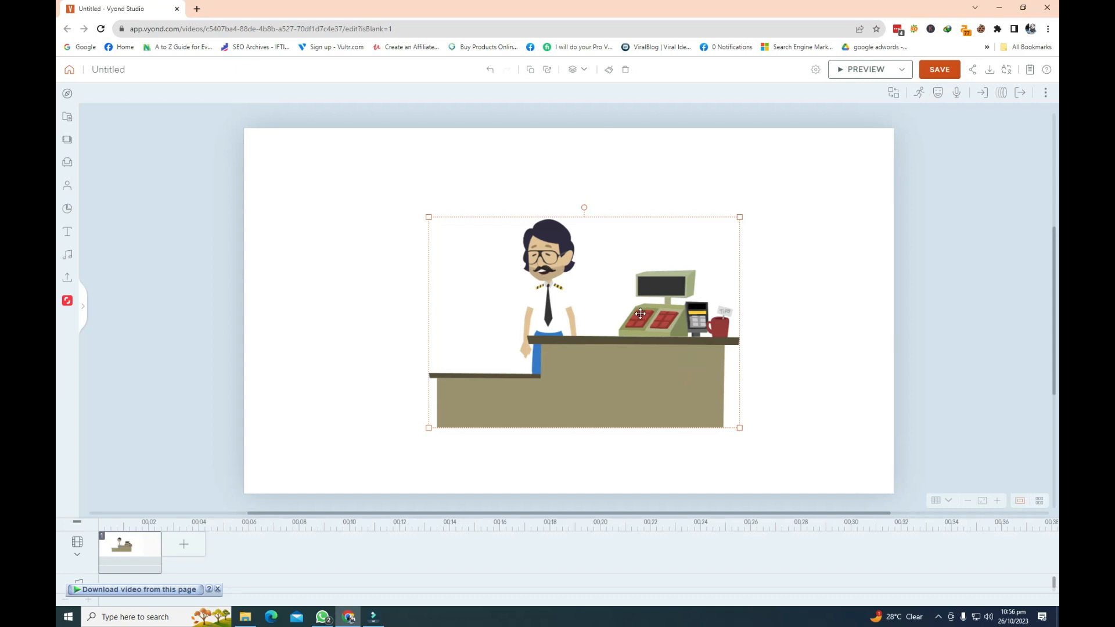
Preview and apply the brown-counter Cashier action in which the character serves a customer carrying shopping bags.
click(921, 96)
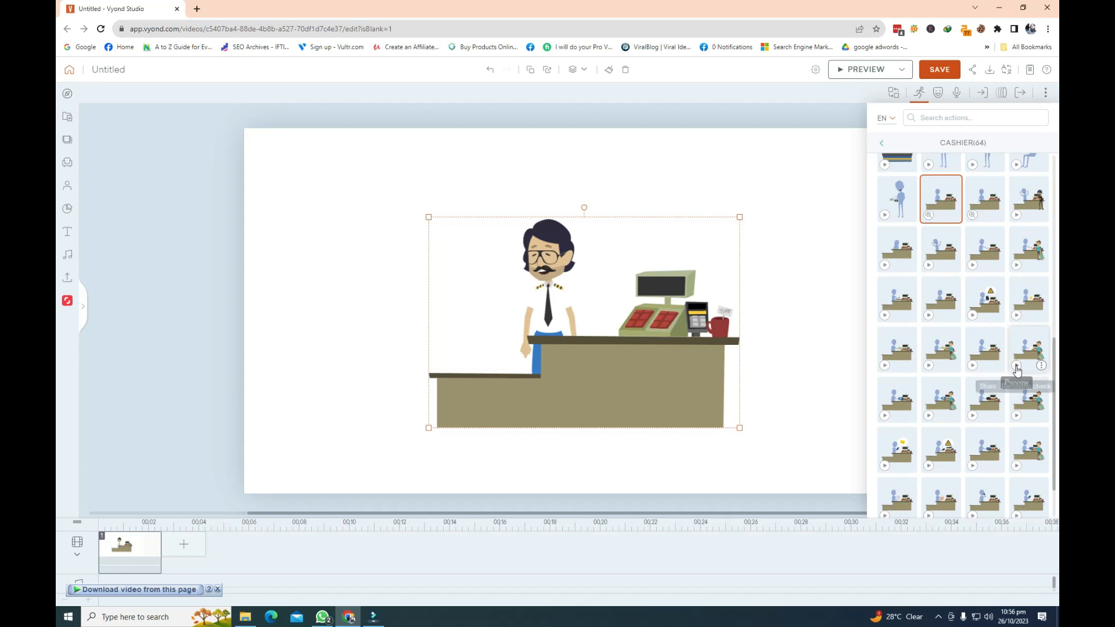
click(1017, 365)
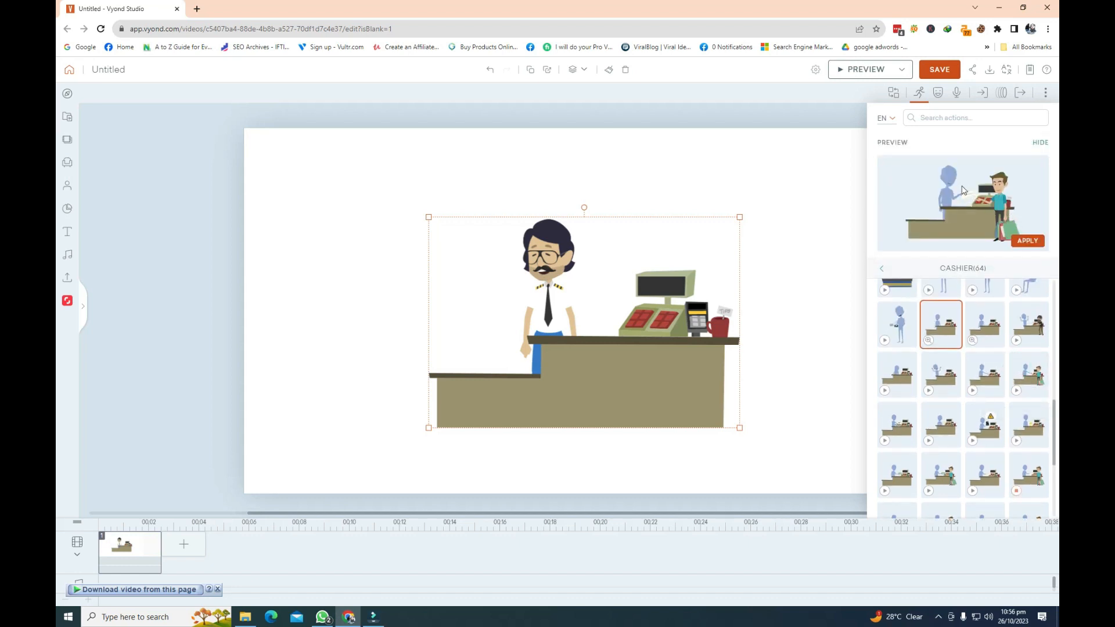
click(1026, 244)
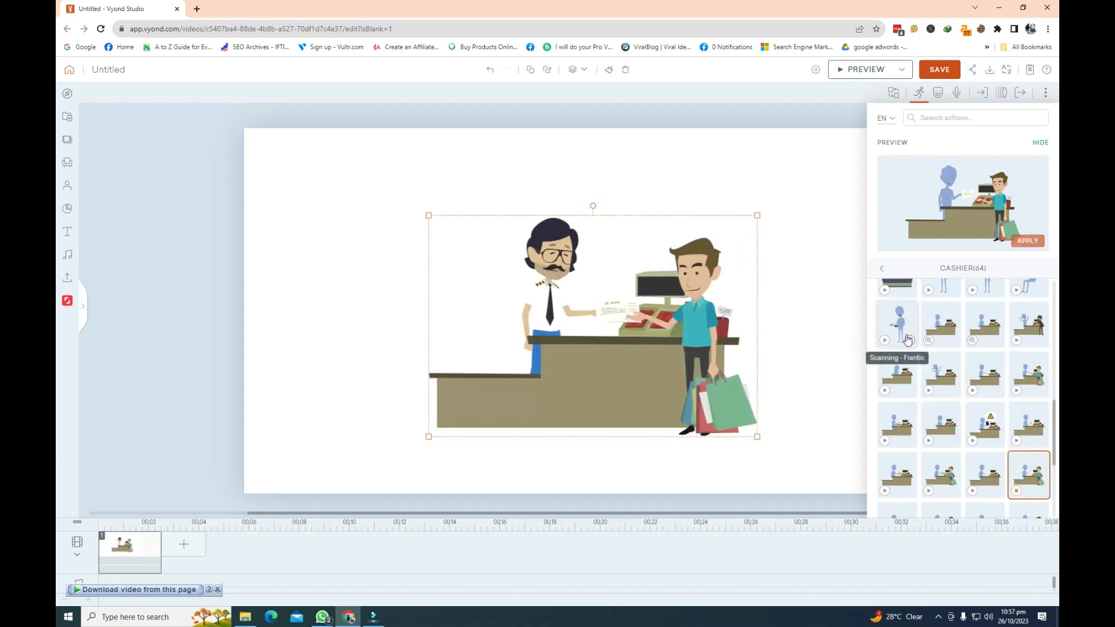
Try the Scanning - Frantic action on the character, followed by the blue-counter Cashier action with a phone and envelope bubble.
click(885, 342)
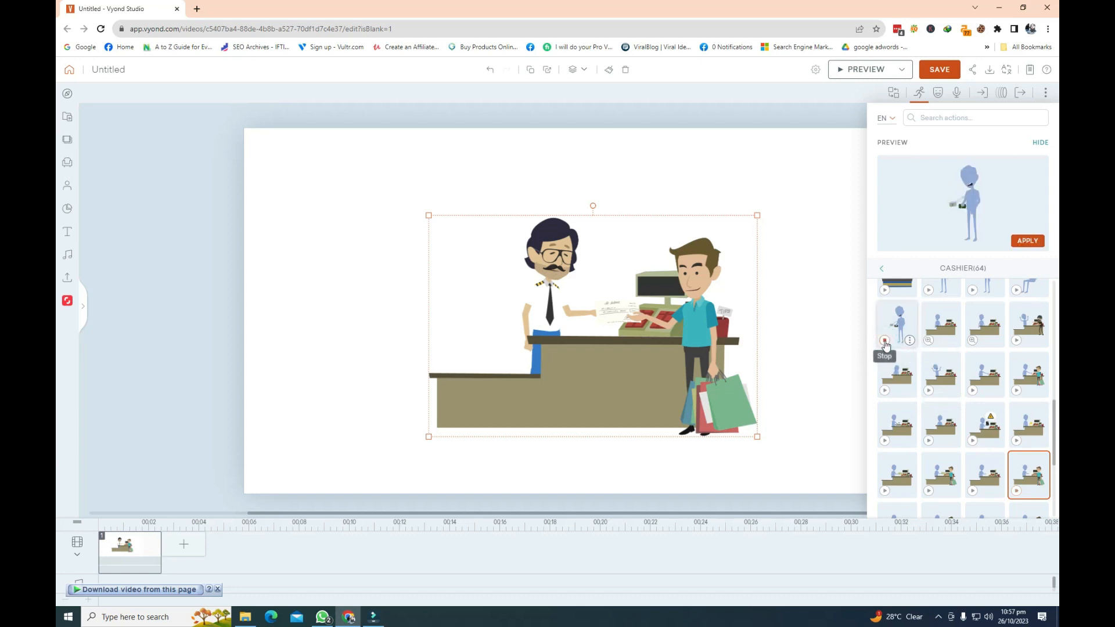
click(893, 330)
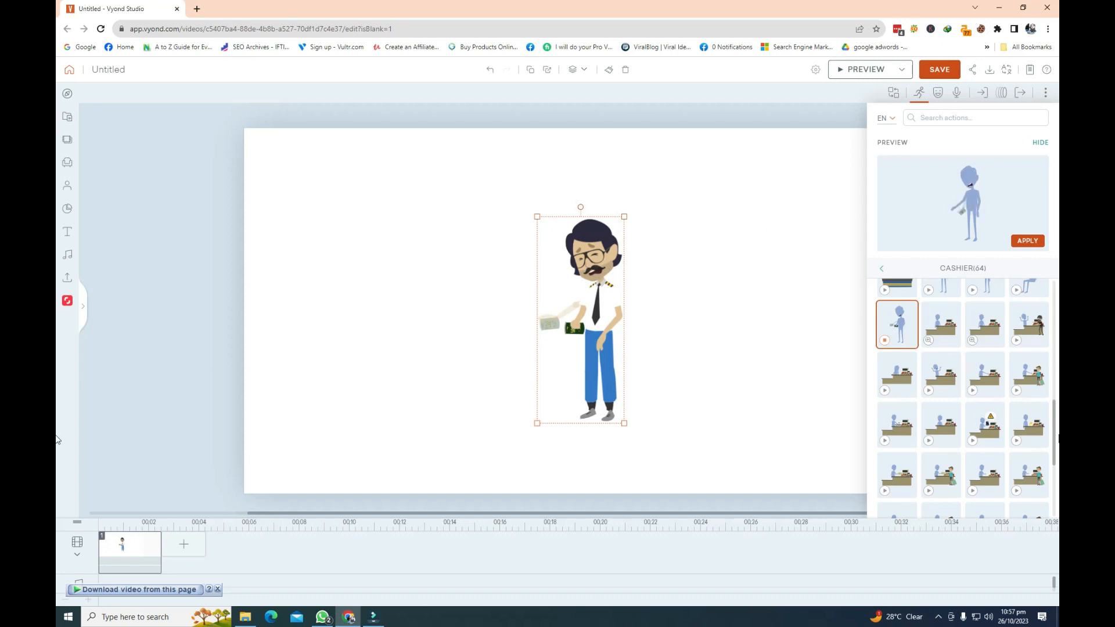
drag(1054, 432, 1058, 372)
click(942, 417)
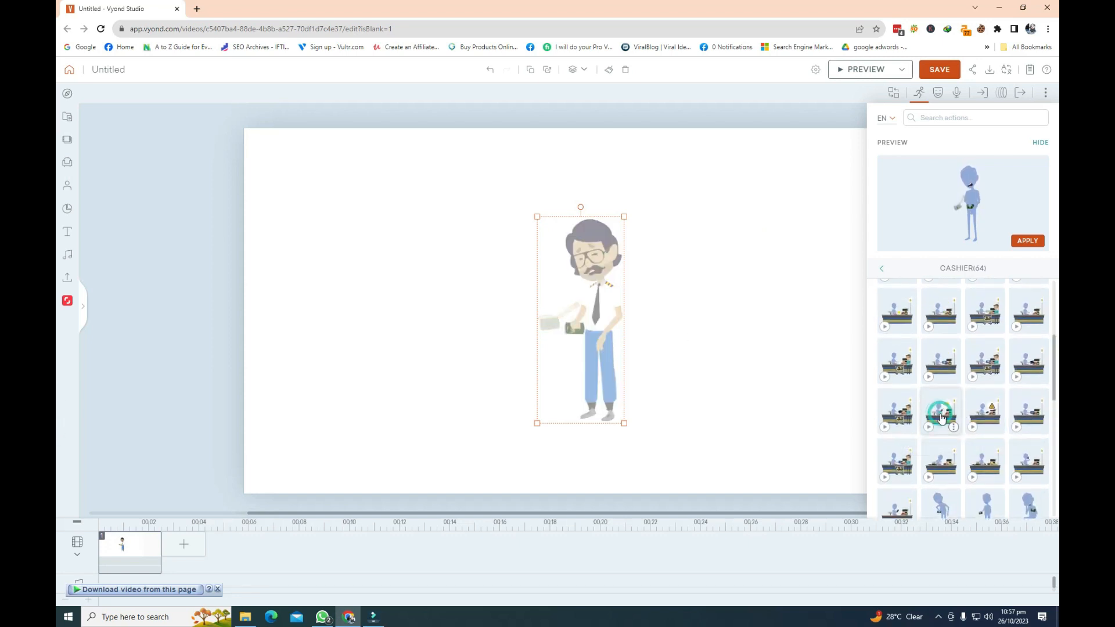
click(931, 428)
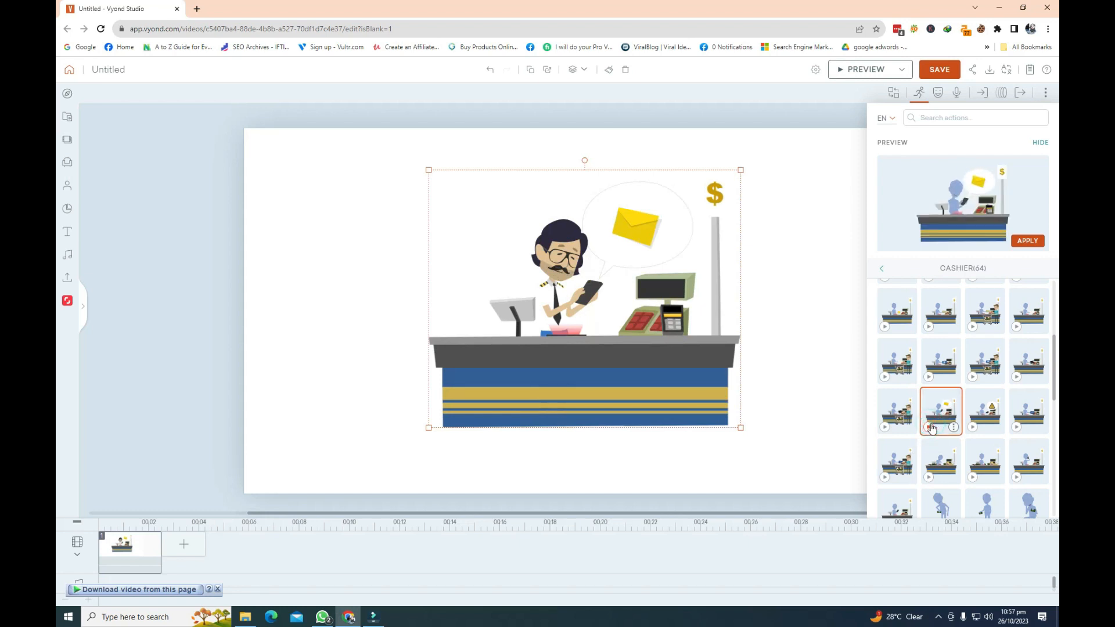
Preview and apply the standing Cashier action in which the character holds banknotes in both hands.
drag(1056, 380, 1056, 326)
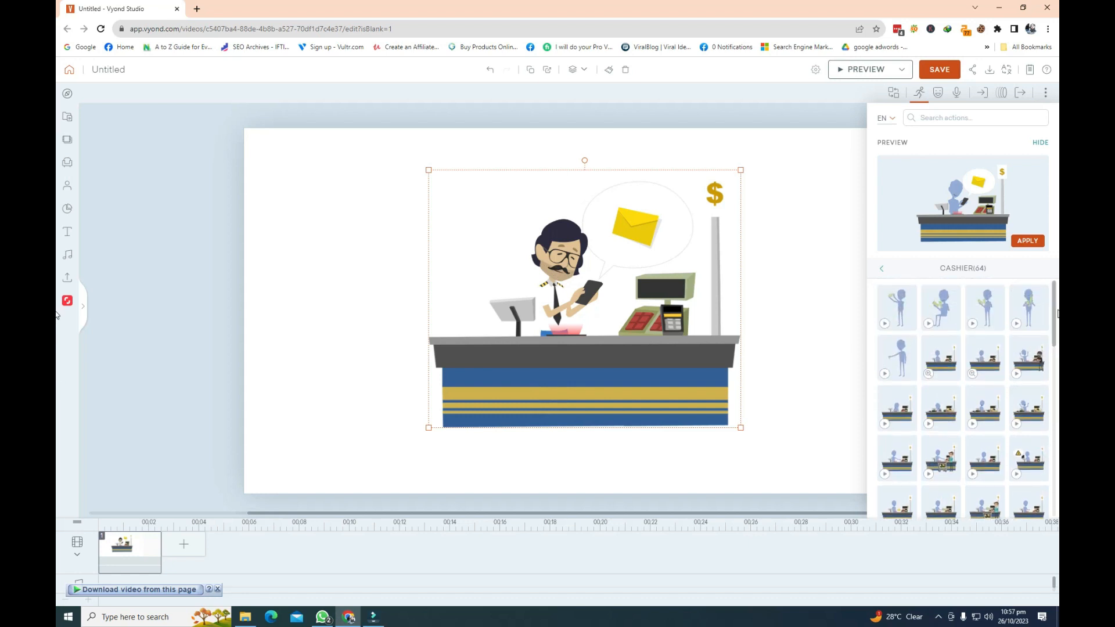
click(973, 325)
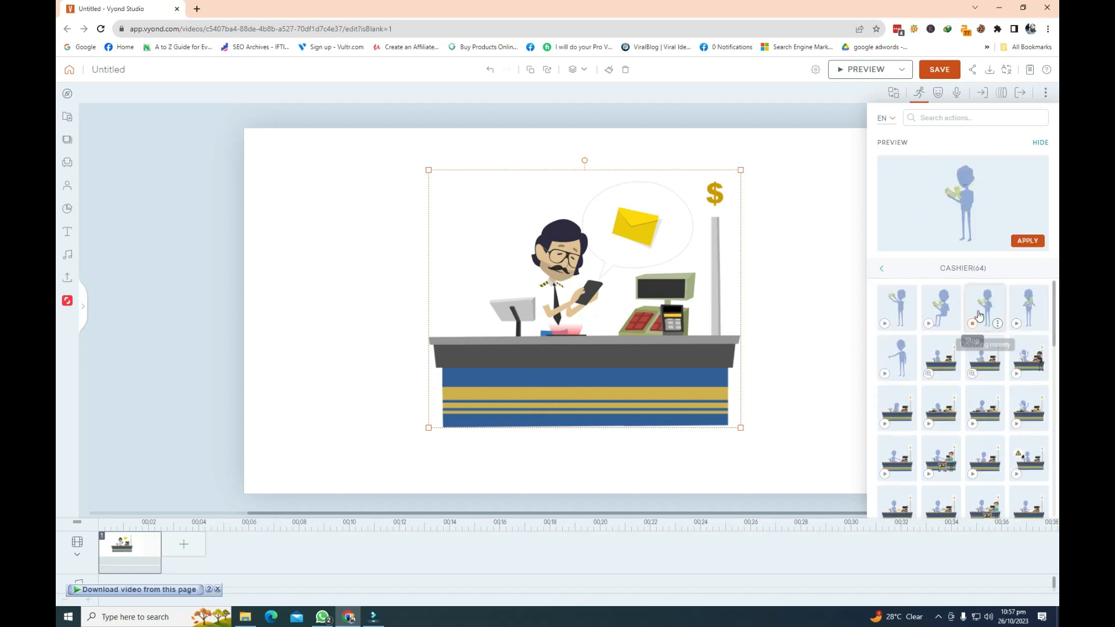
click(979, 317)
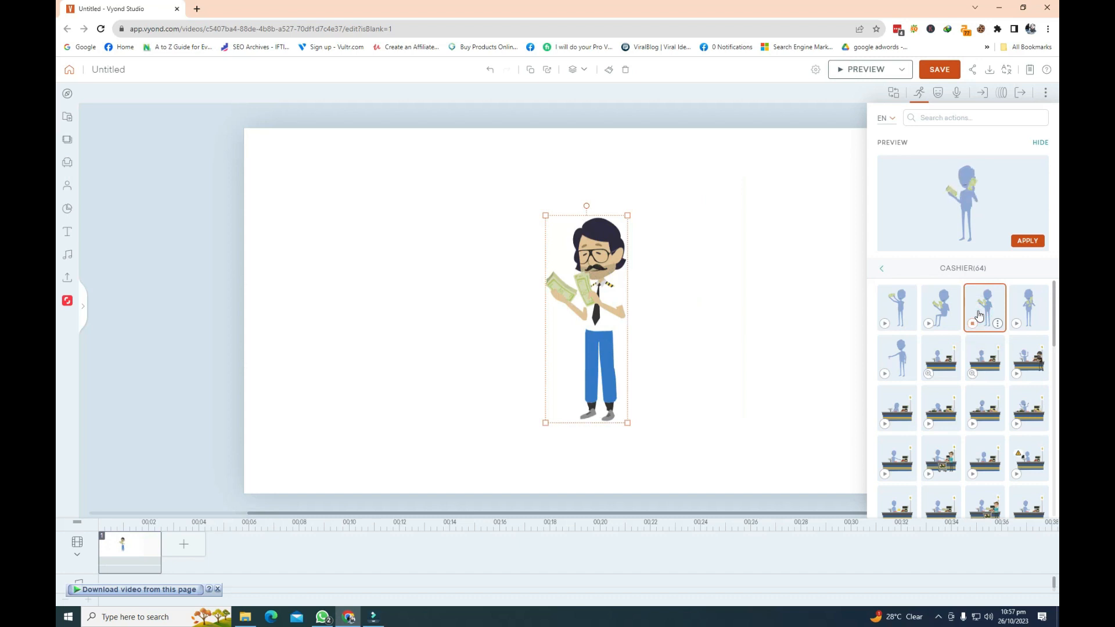
Preview other Cashier actions, including the standing and seated money poses and the brown-counter one with a warning sign.
click(1017, 323)
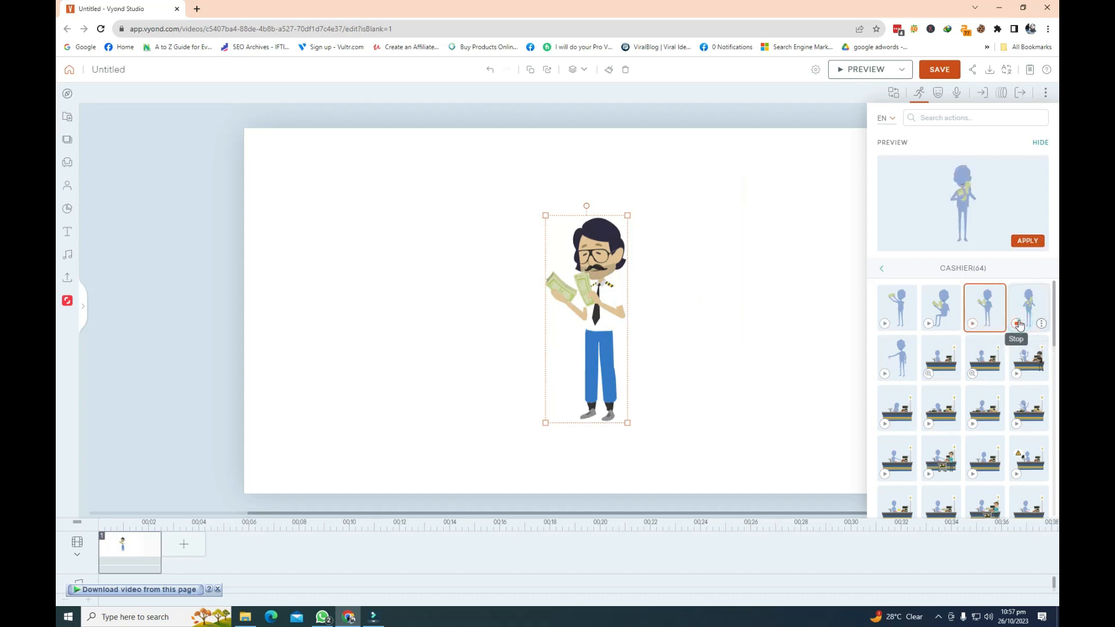
click(929, 324)
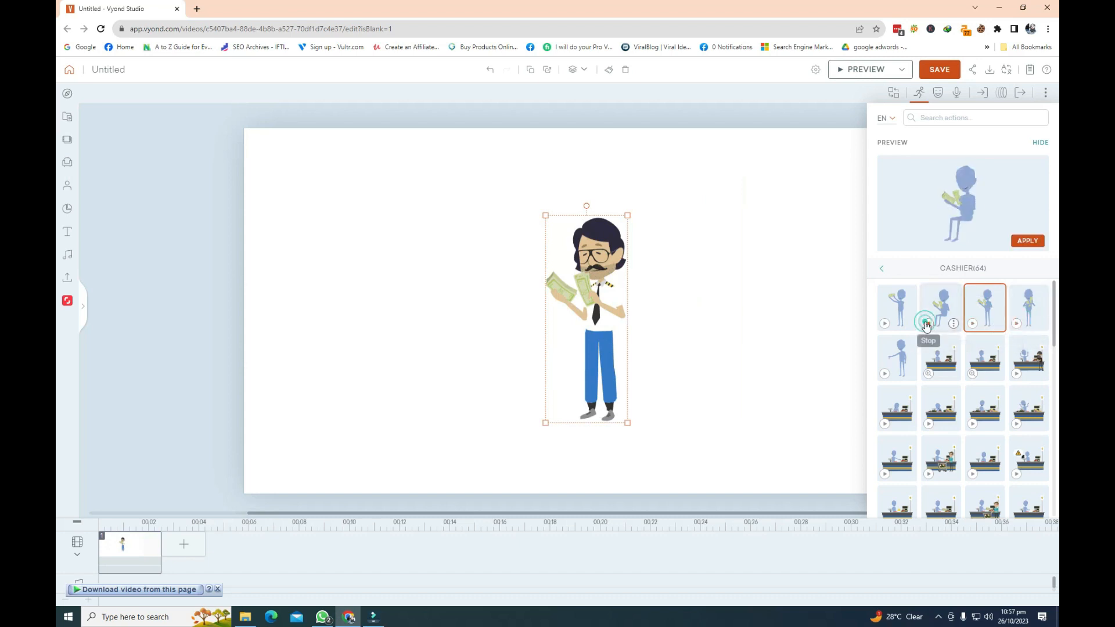
click(885, 323)
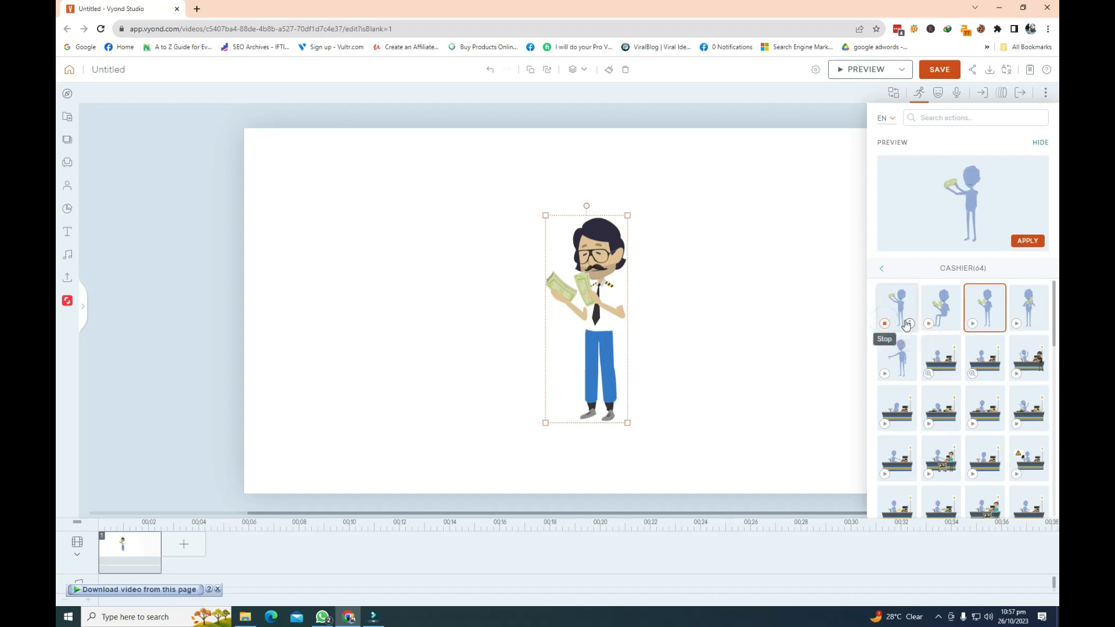
drag(1055, 306, 1051, 499)
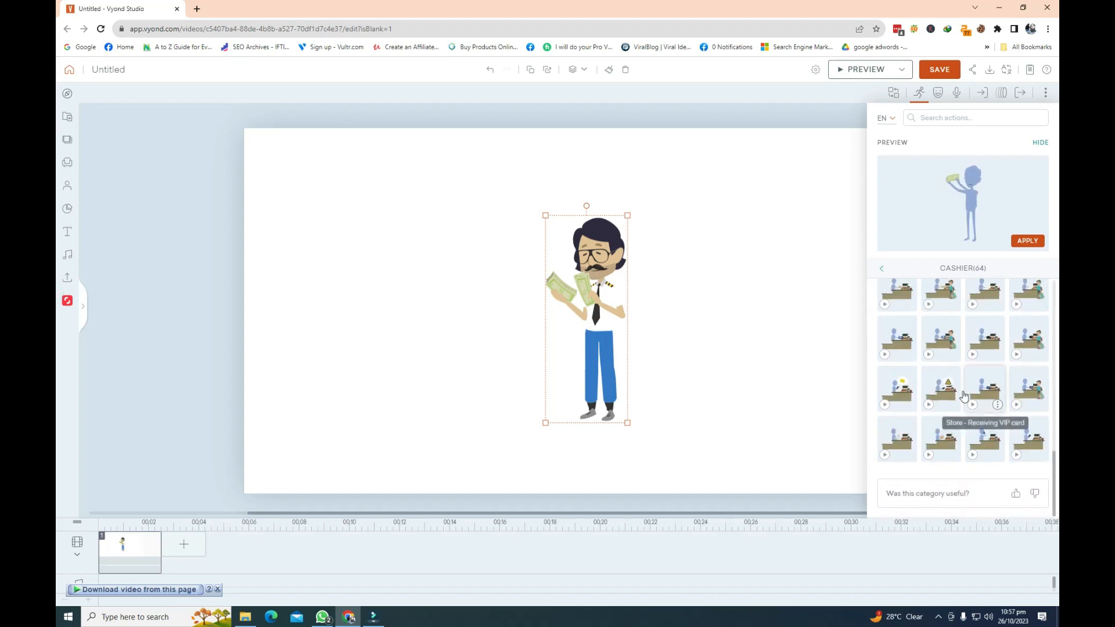
click(930, 405)
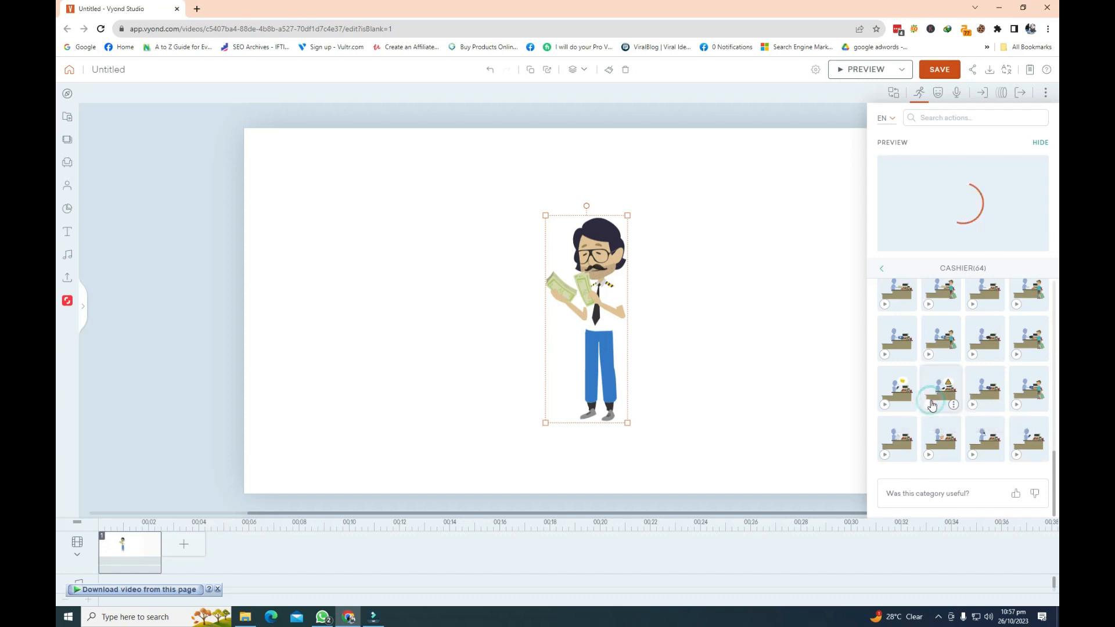
Browse the Art & Music action category and preview several of its dance and movement actions.
click(882, 271)
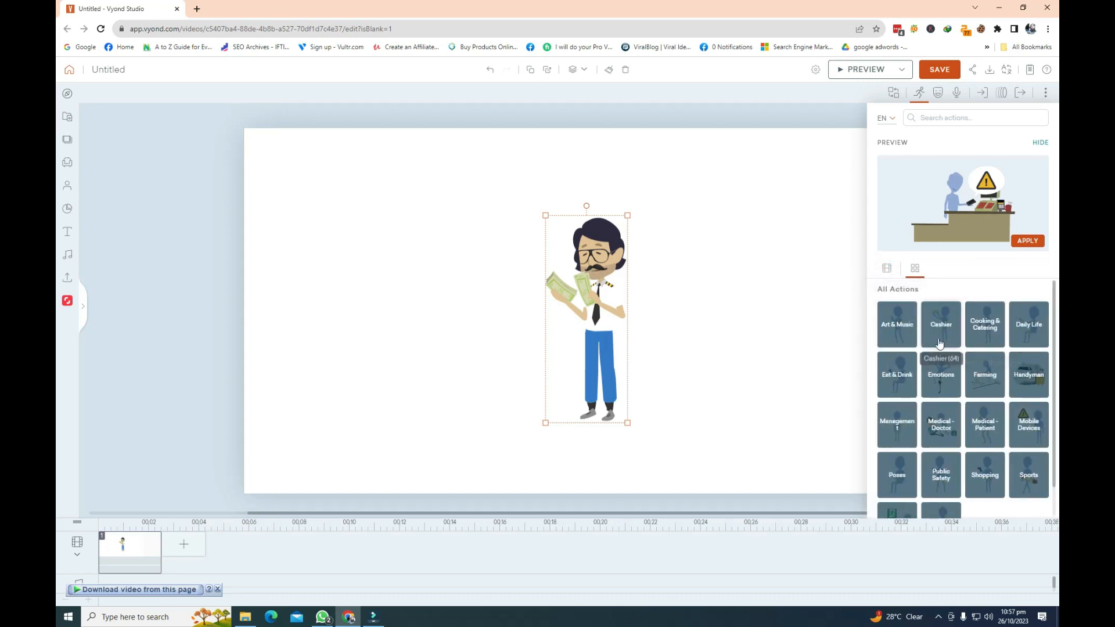
click(894, 339)
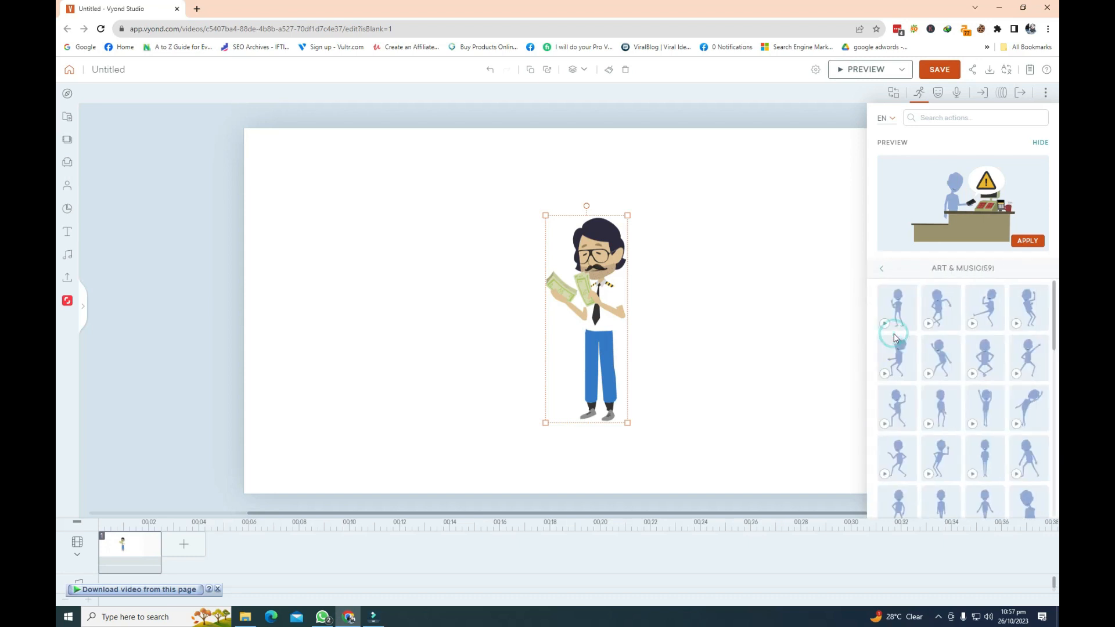
click(972, 324)
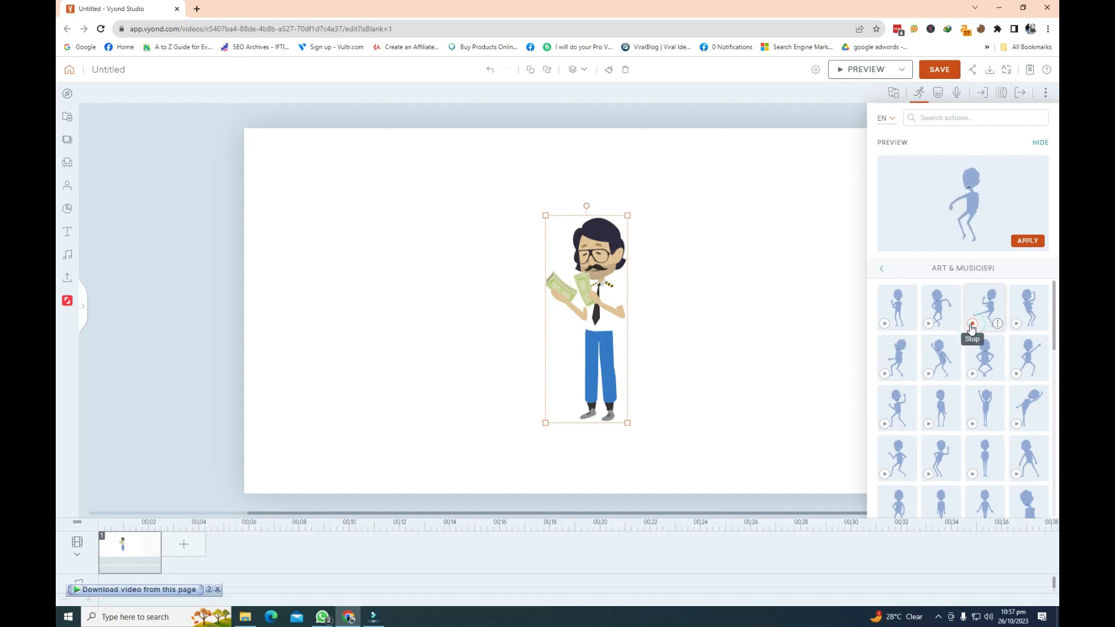
click(973, 374)
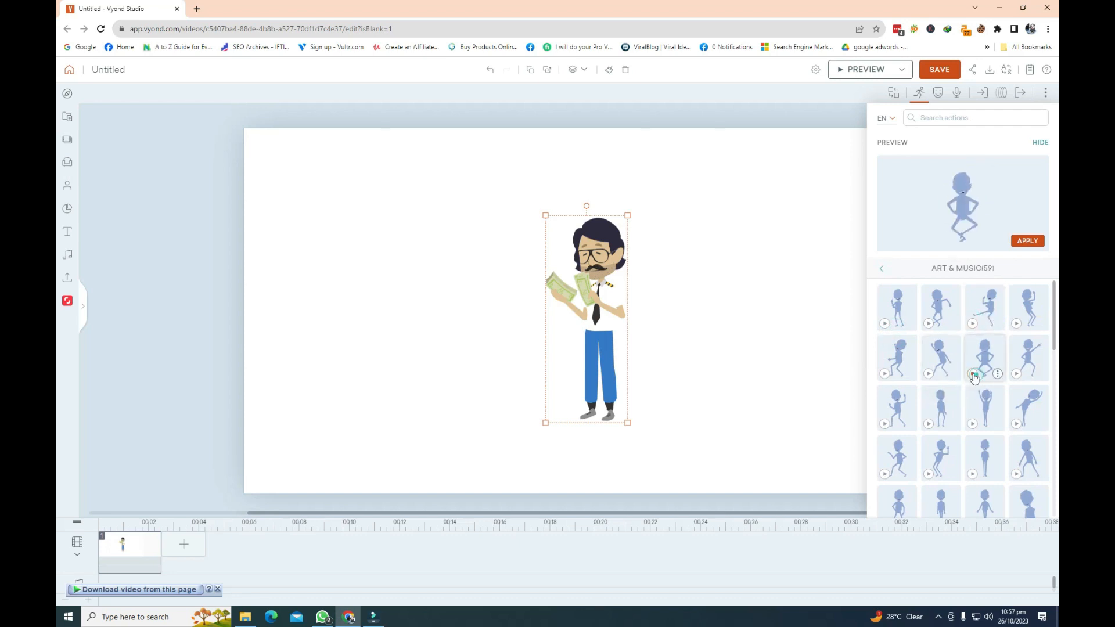
click(973, 424)
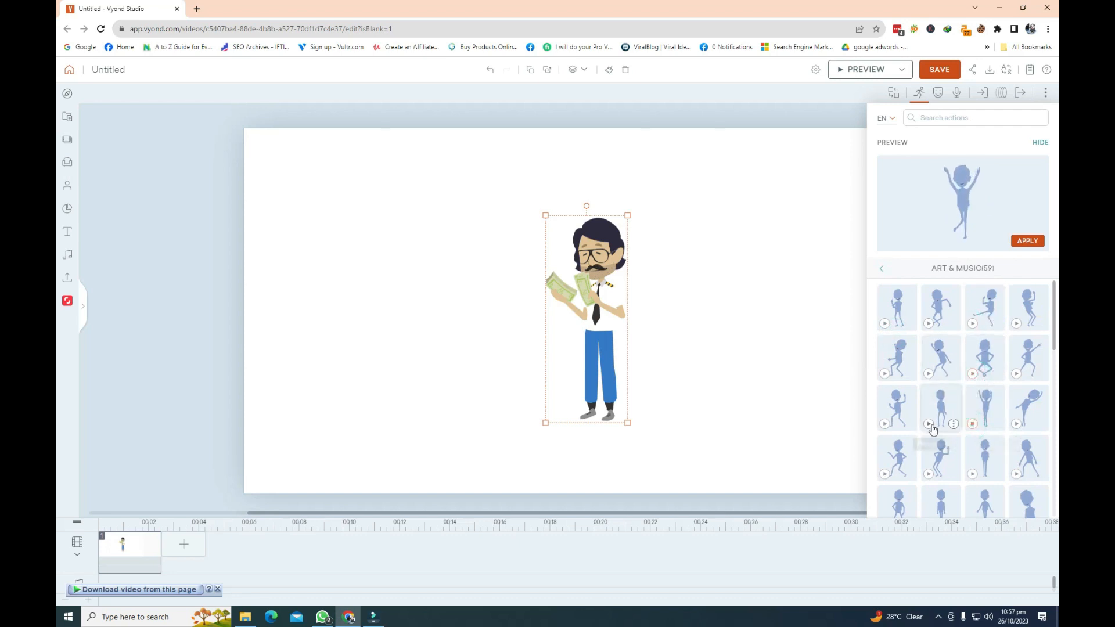
click(929, 426)
click(929, 474)
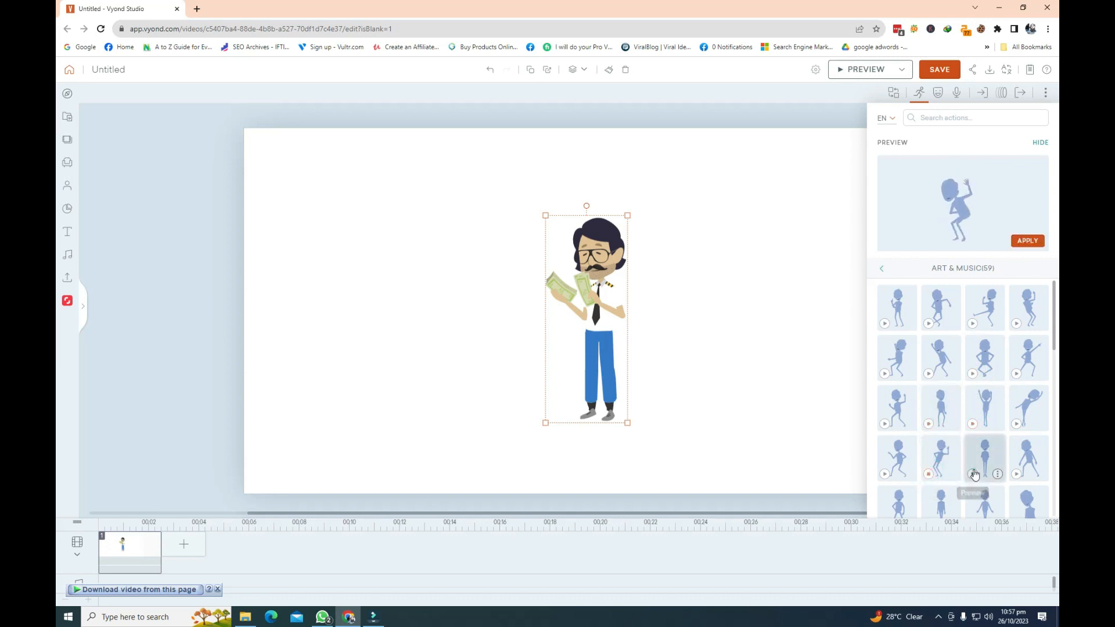
click(974, 475)
click(1016, 474)
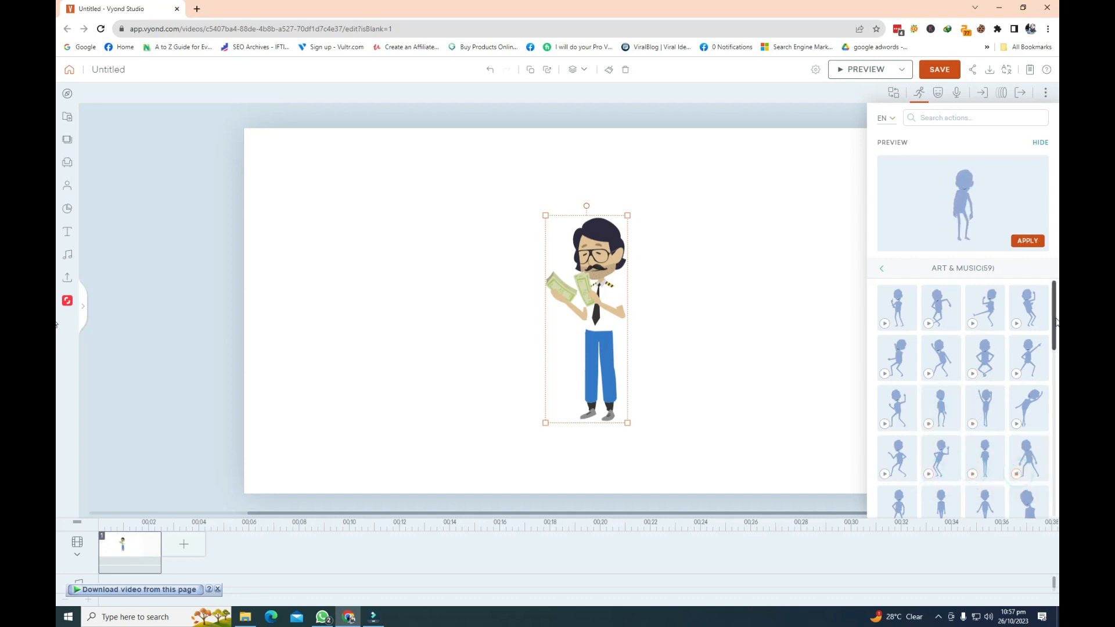
Apply the seated guitar-playing action from Art & Music to the mustached character and preview it.
scroll(1056, 321, down, 8)
click(935, 327)
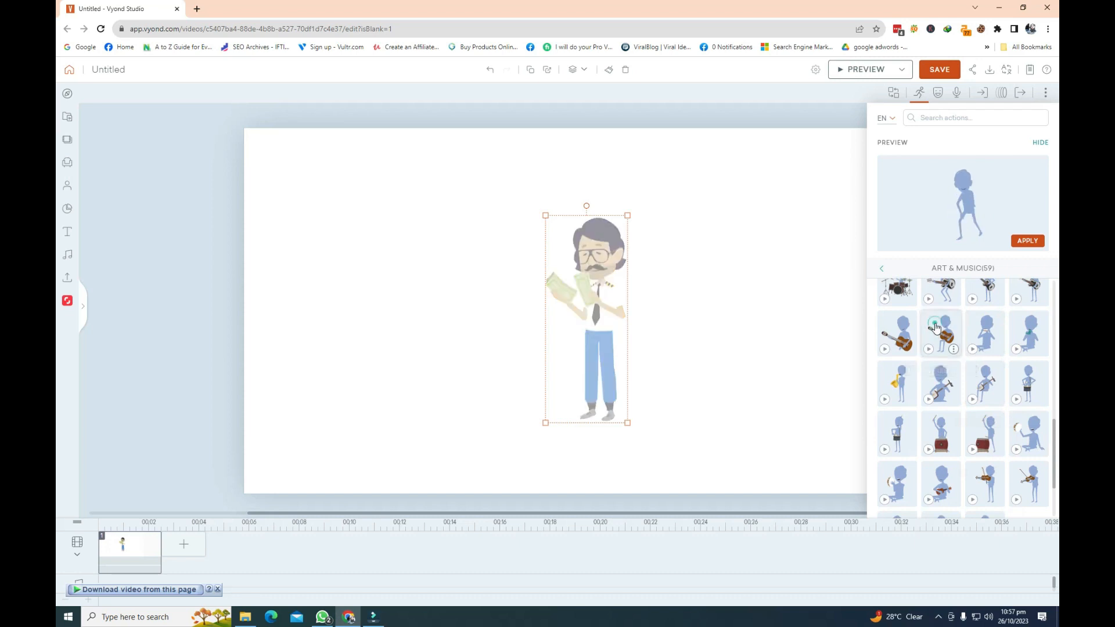
click(928, 350)
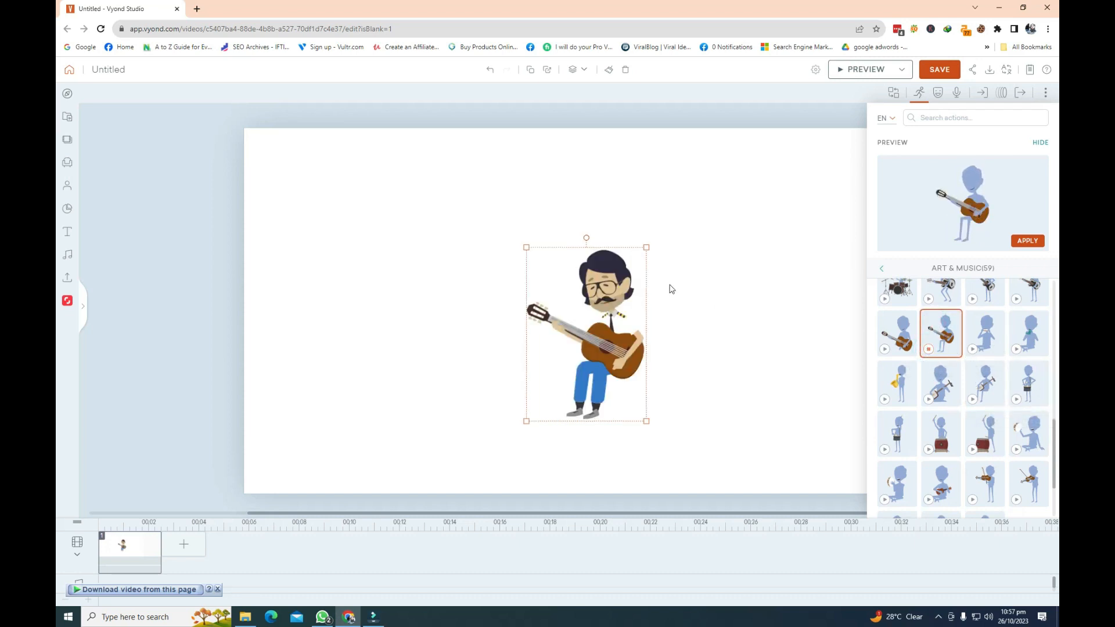
Preview the seated tambourine action from the Art & Music category and return to the list of action categories.
click(1017, 447)
drag(1054, 444, 1059, 297)
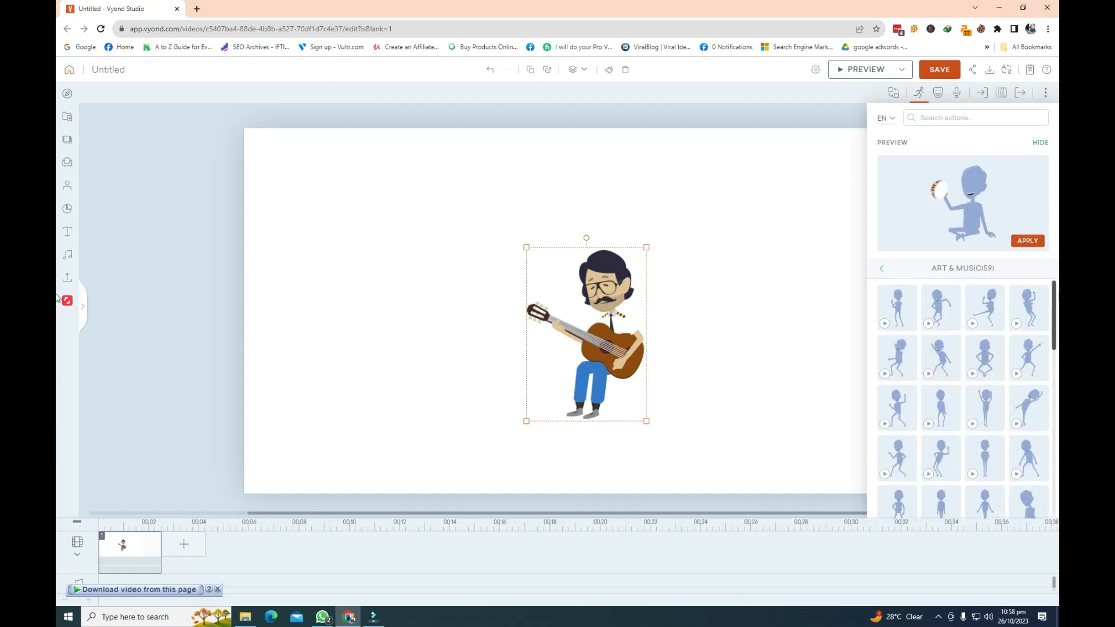
click(882, 269)
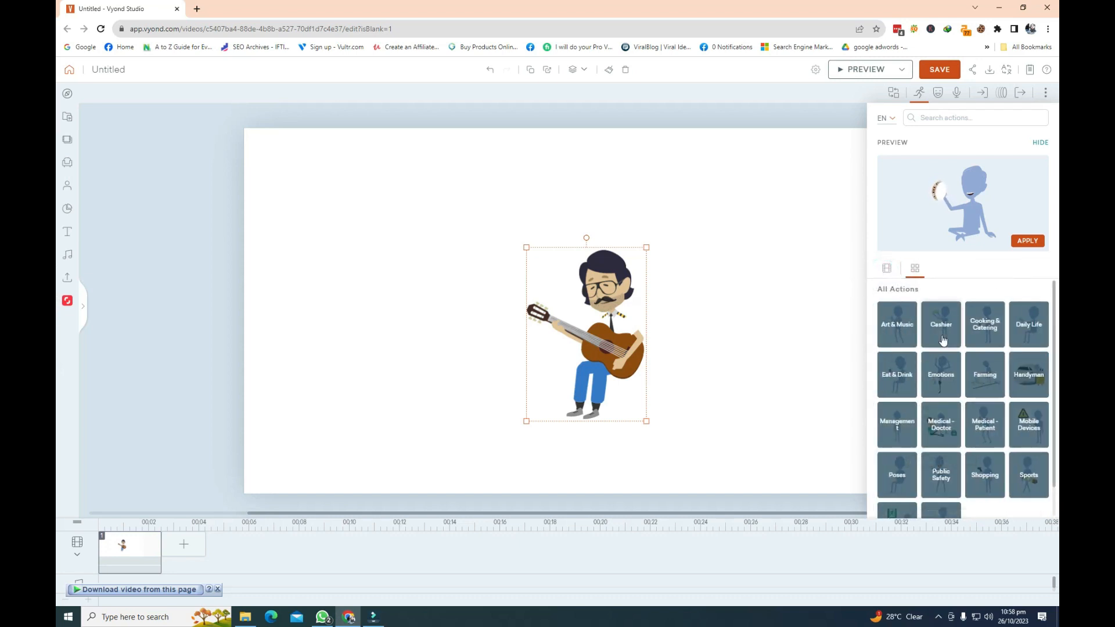
Move the guitar-playing character higher in the scene and enlarge it proportionally.
drag(611, 320, 602, 216)
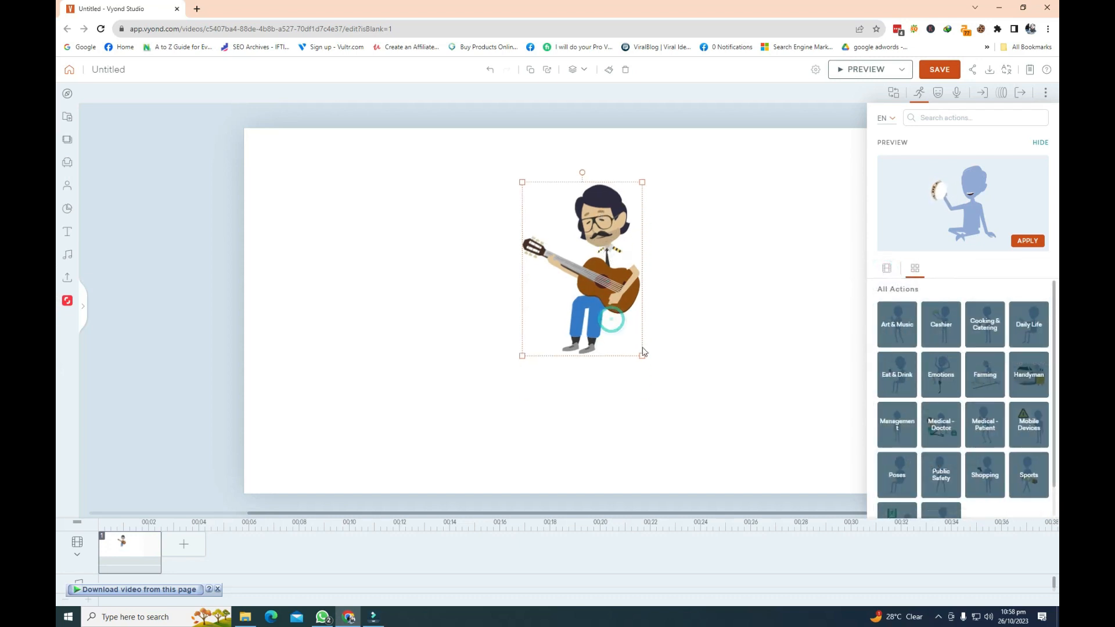
drag(641, 358, 677, 405)
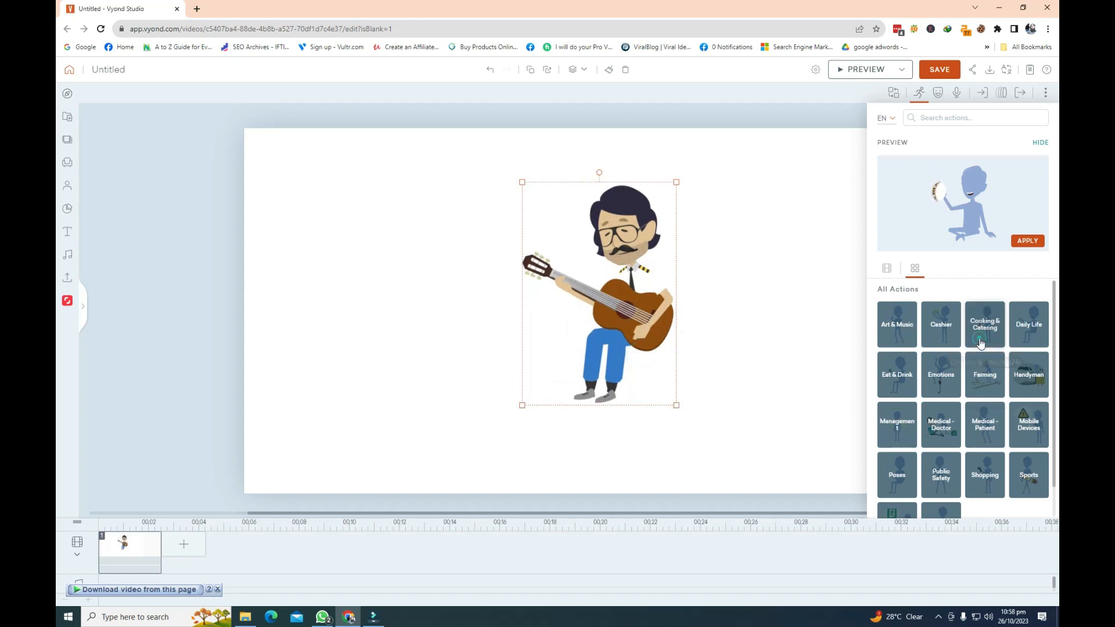
Apply the pizza-making counter action from Cooking & Catering to the mustached character and preview it.
click(987, 319)
click(989, 314)
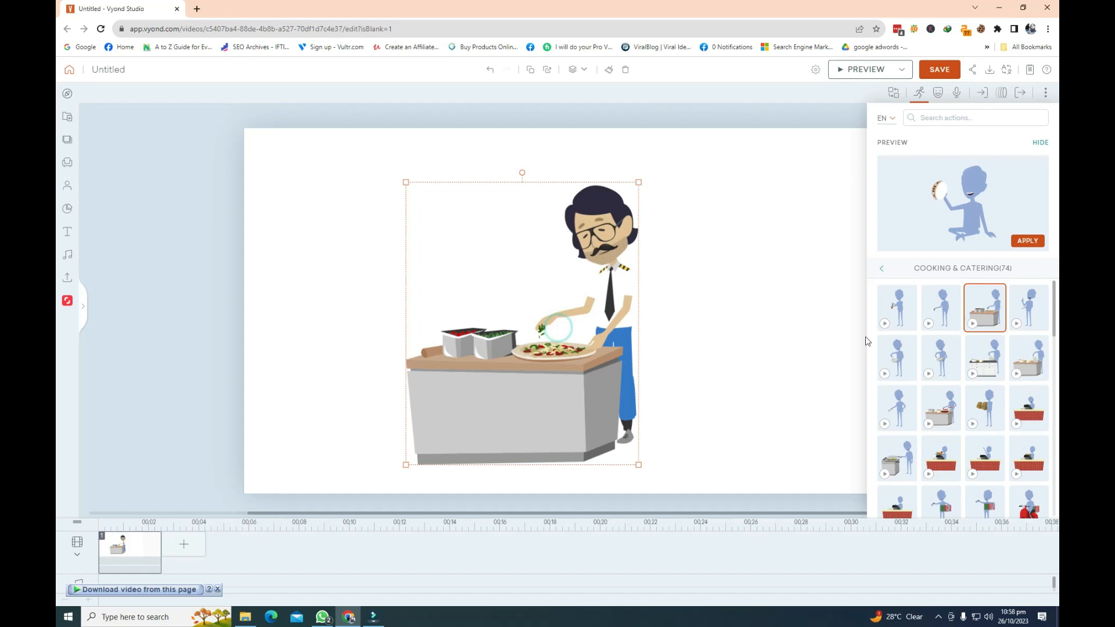
click(971, 327)
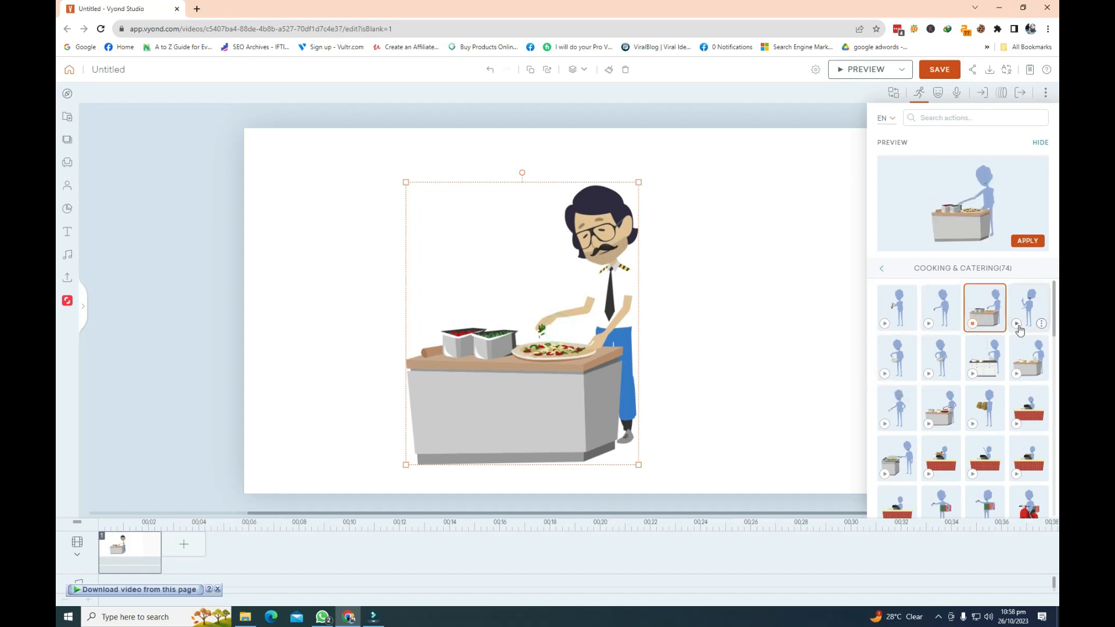
drag(1053, 320, 1033, 273)
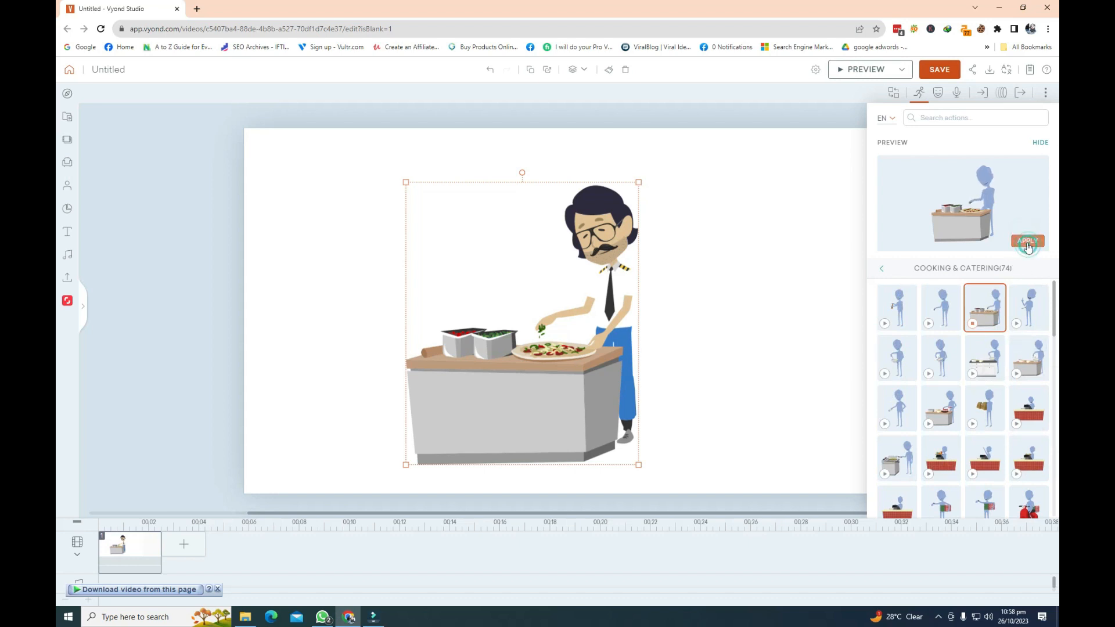
click(706, 354)
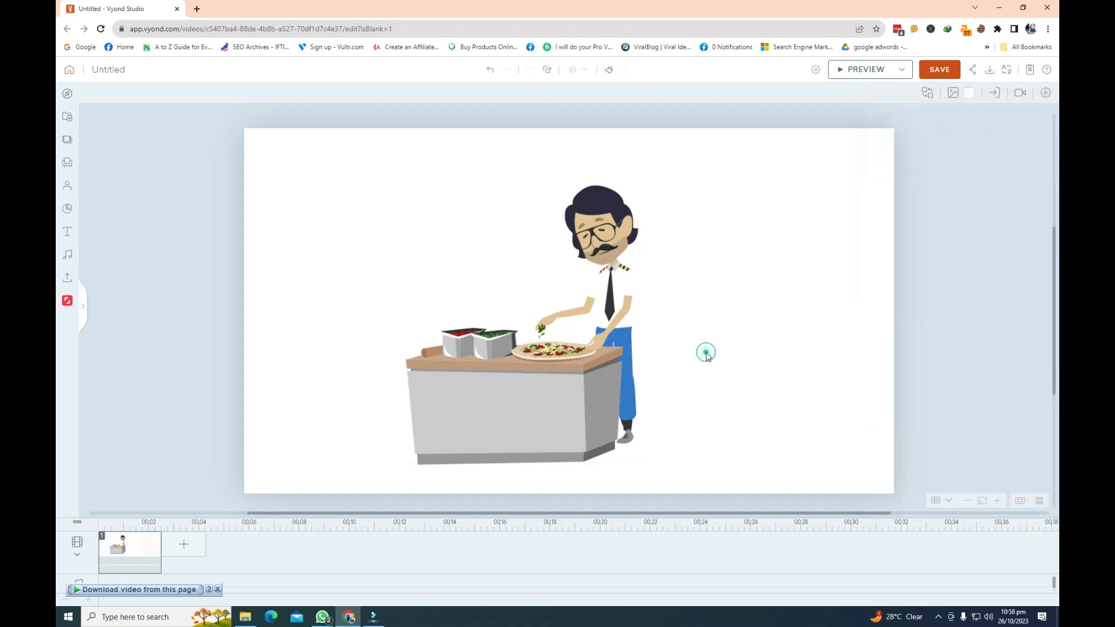
Apply the Public Safety action in which the character holds a money bag in each hand, and preview it.
click(586, 247)
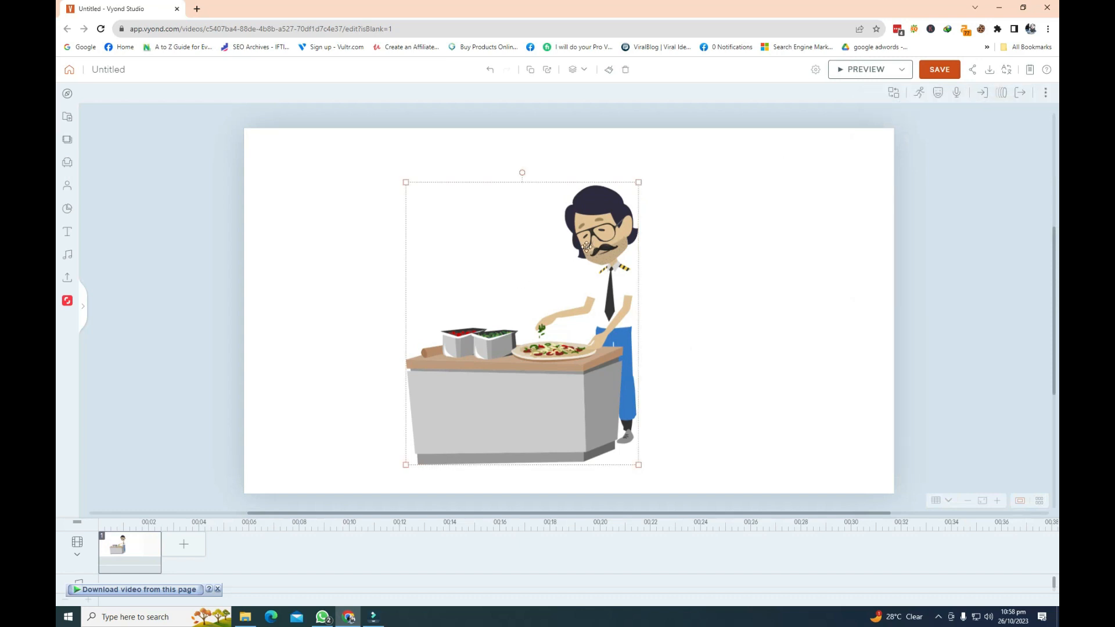
click(919, 93)
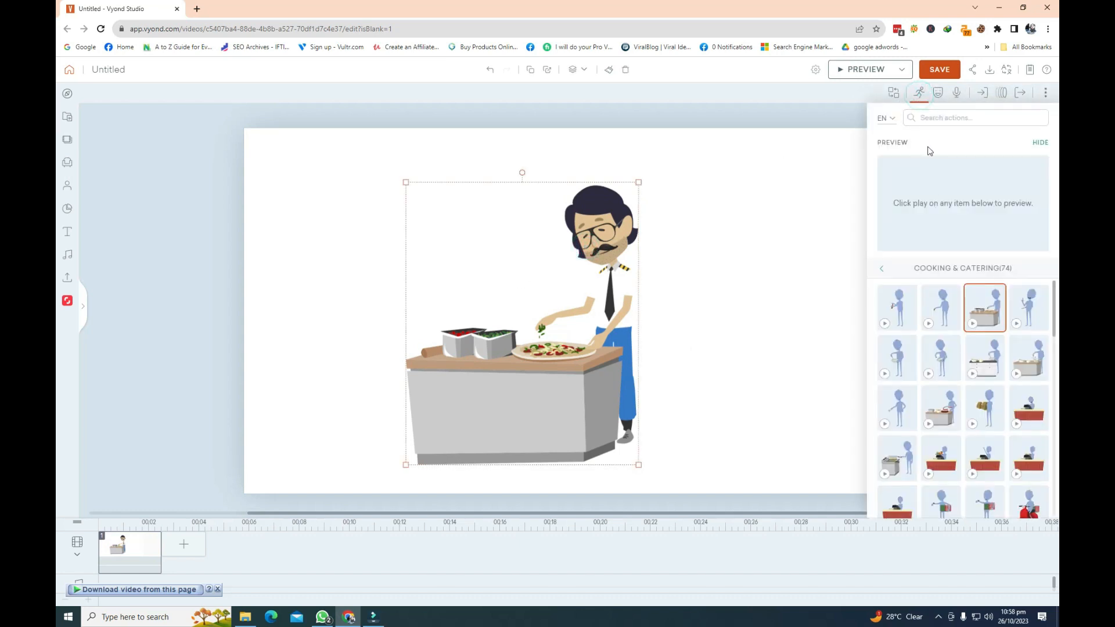
scroll(1056, 319, down, 7)
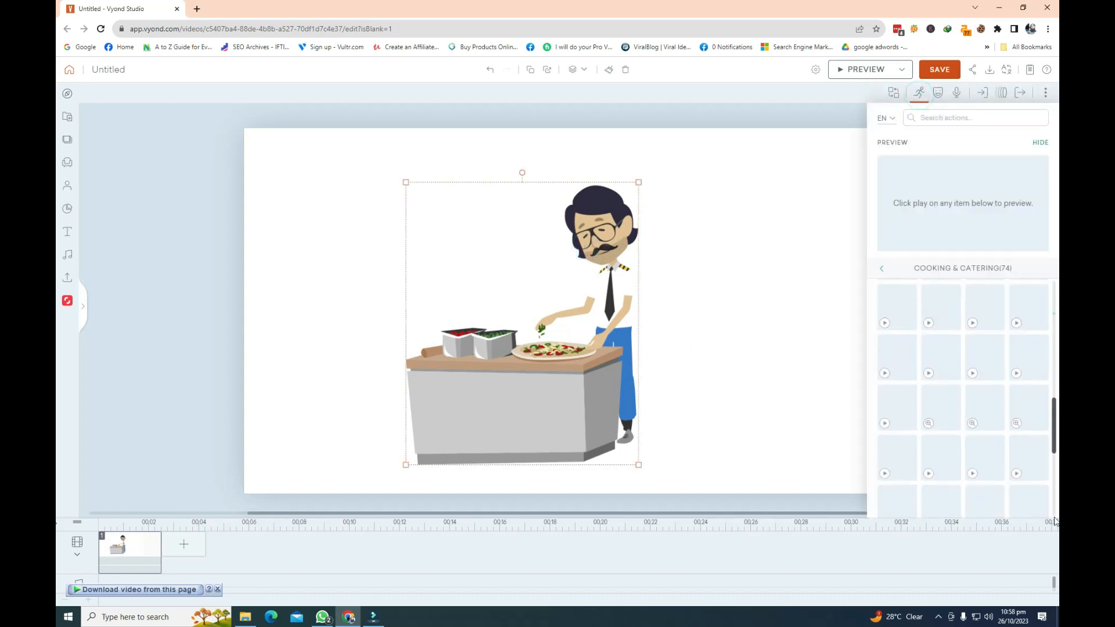
click(882, 271)
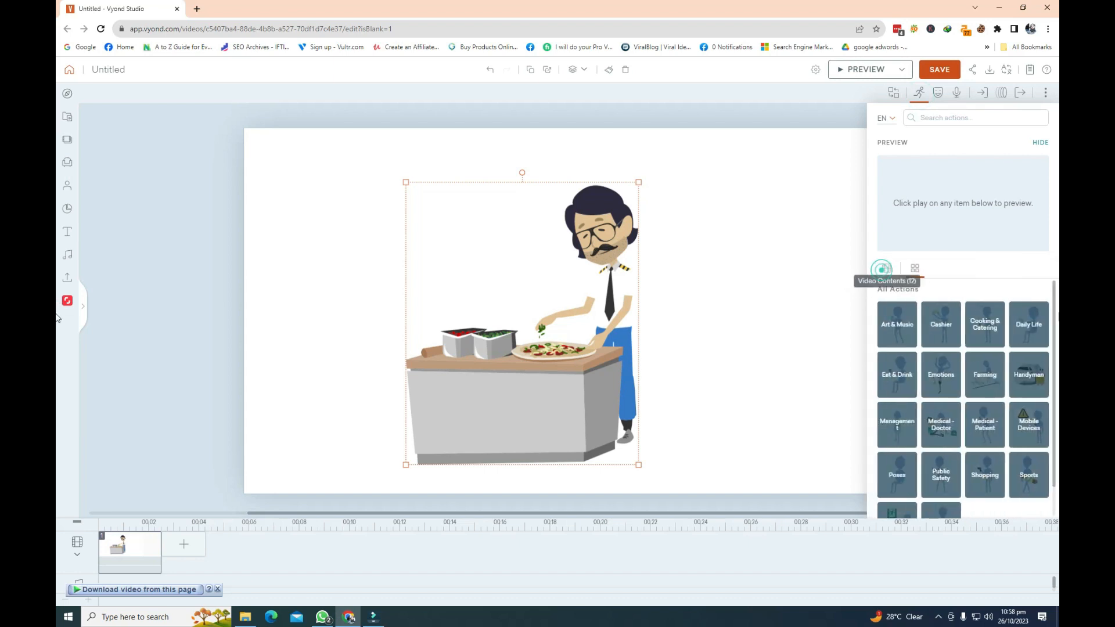
click(936, 474)
scroll(962, 422, down, 5)
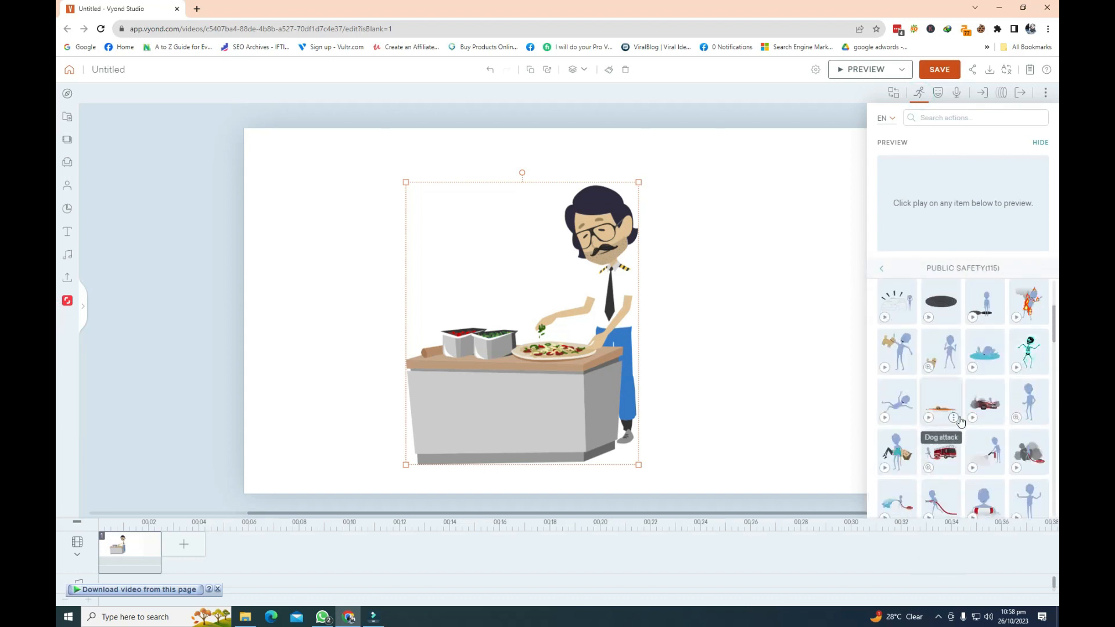
scroll(961, 421, down, 4)
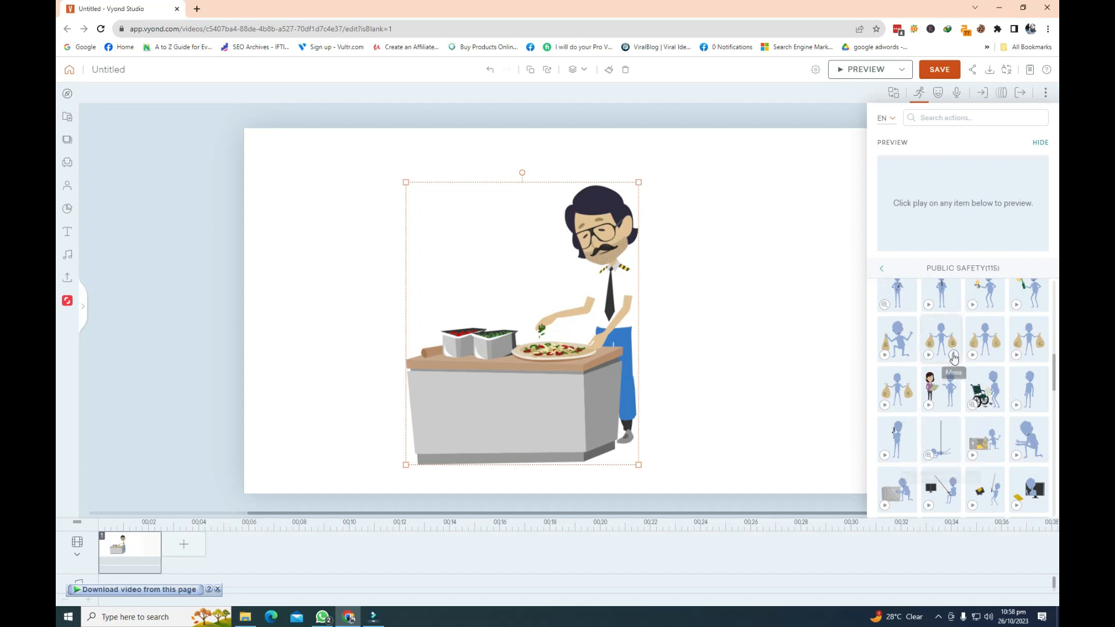
click(936, 360)
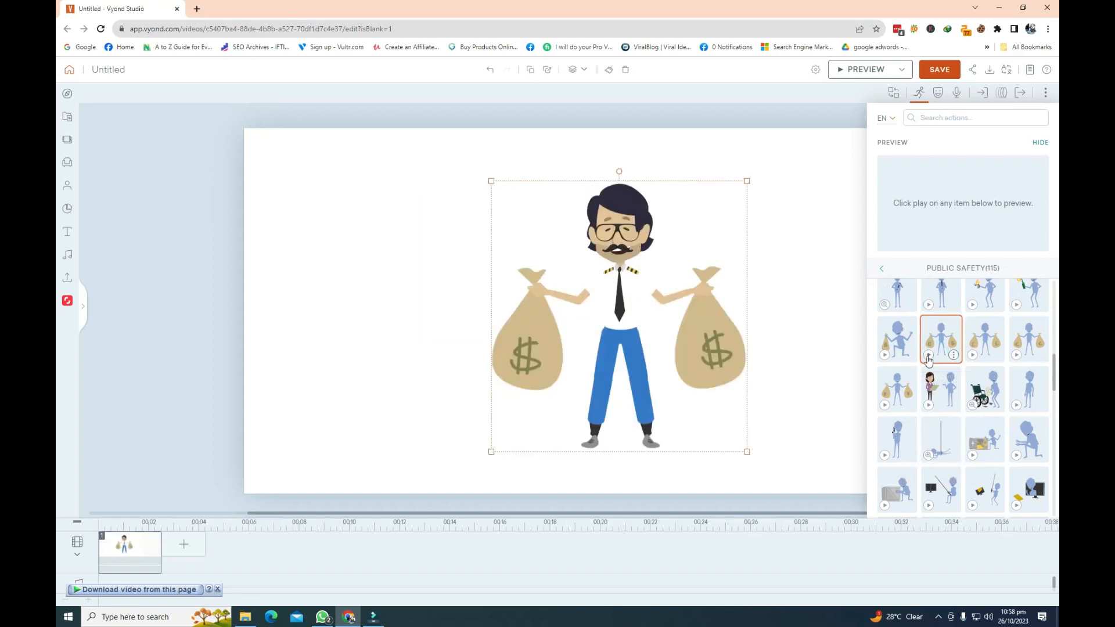
click(928, 358)
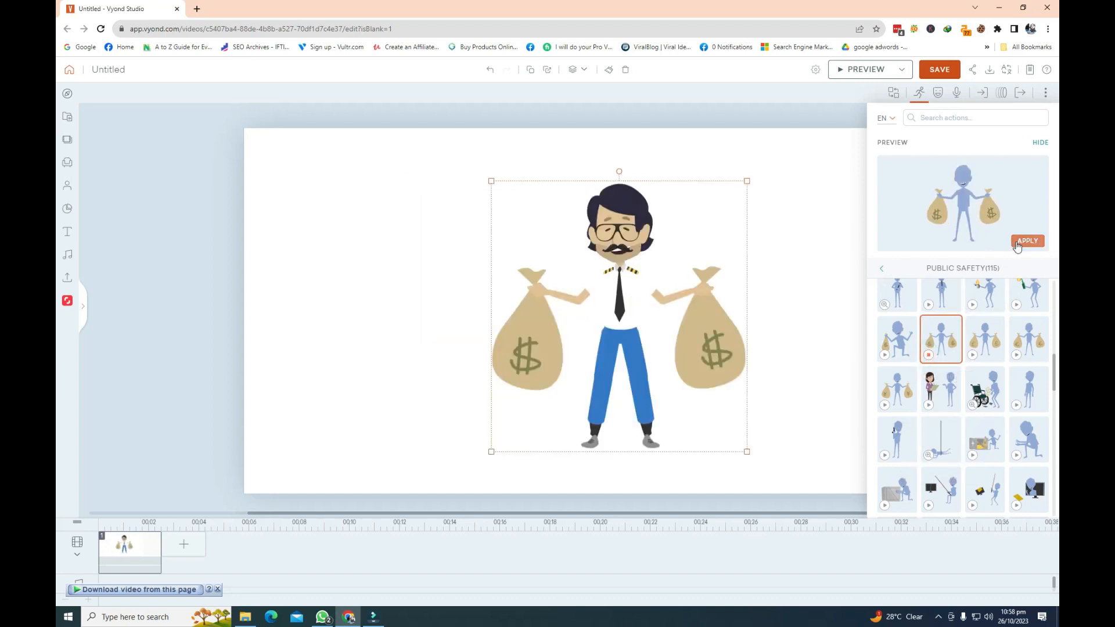
click(1046, 142)
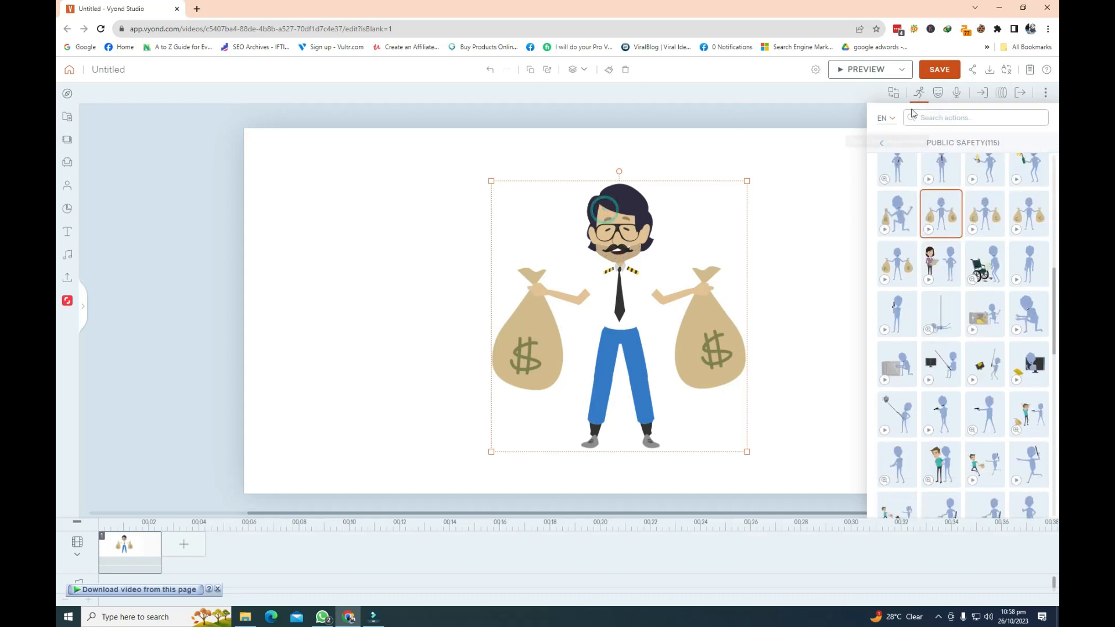
Try the Angry expression on the character with the money bags and replace it with Happy.
click(939, 94)
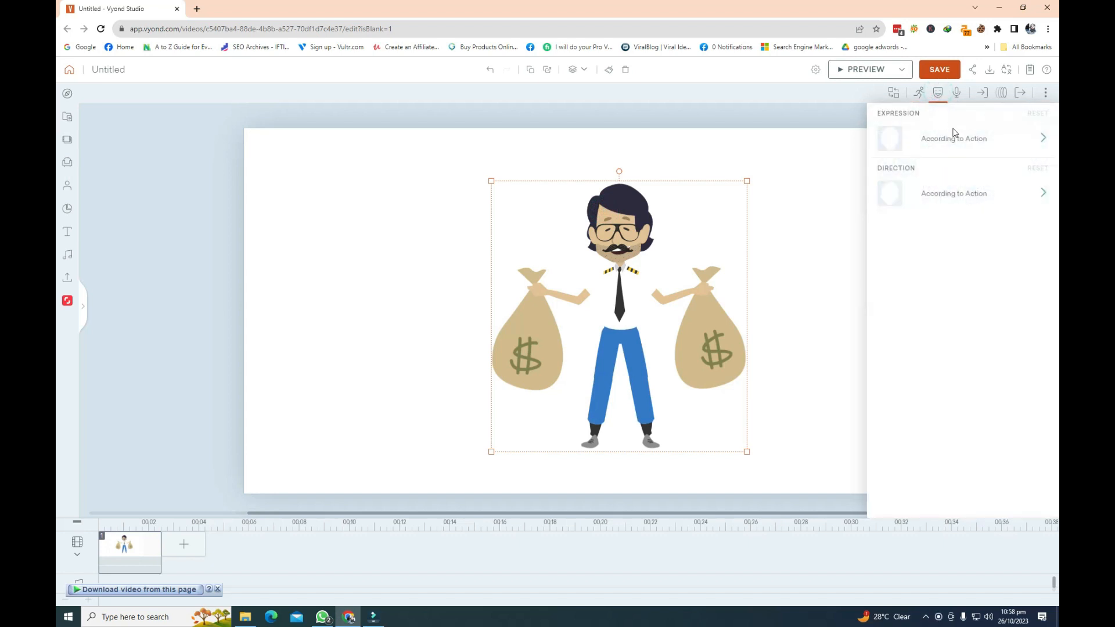
click(1003, 144)
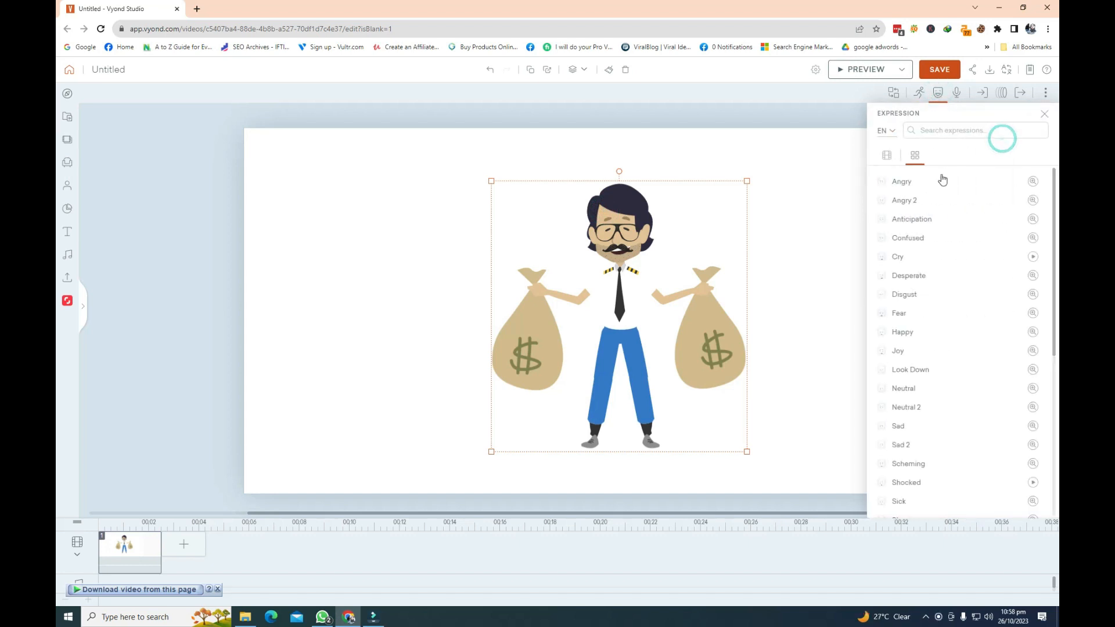
click(958, 182)
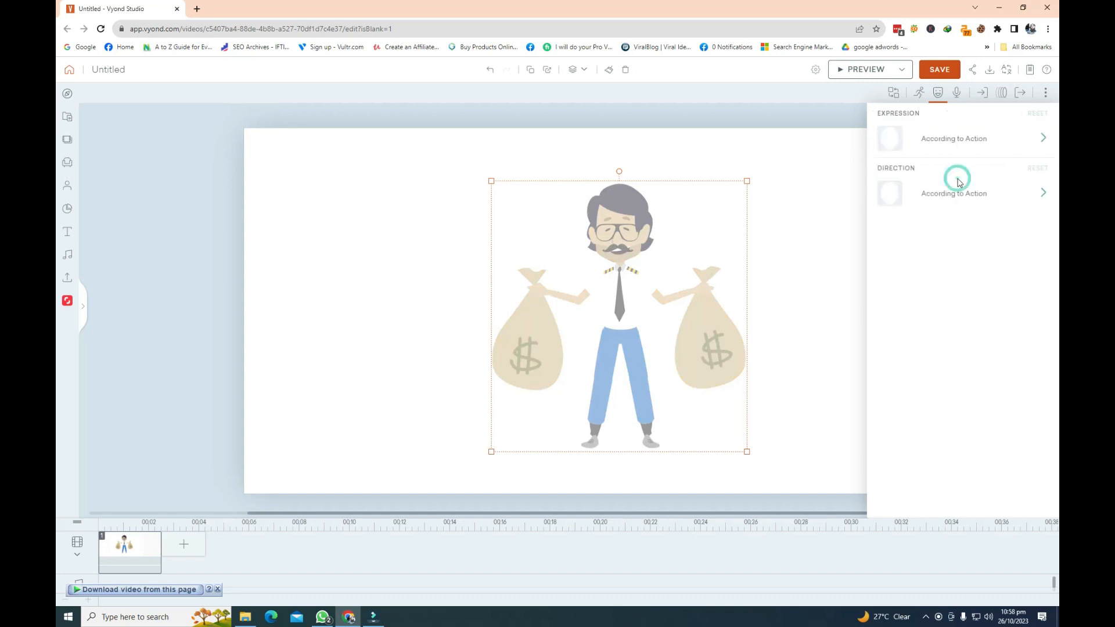
click(981, 141)
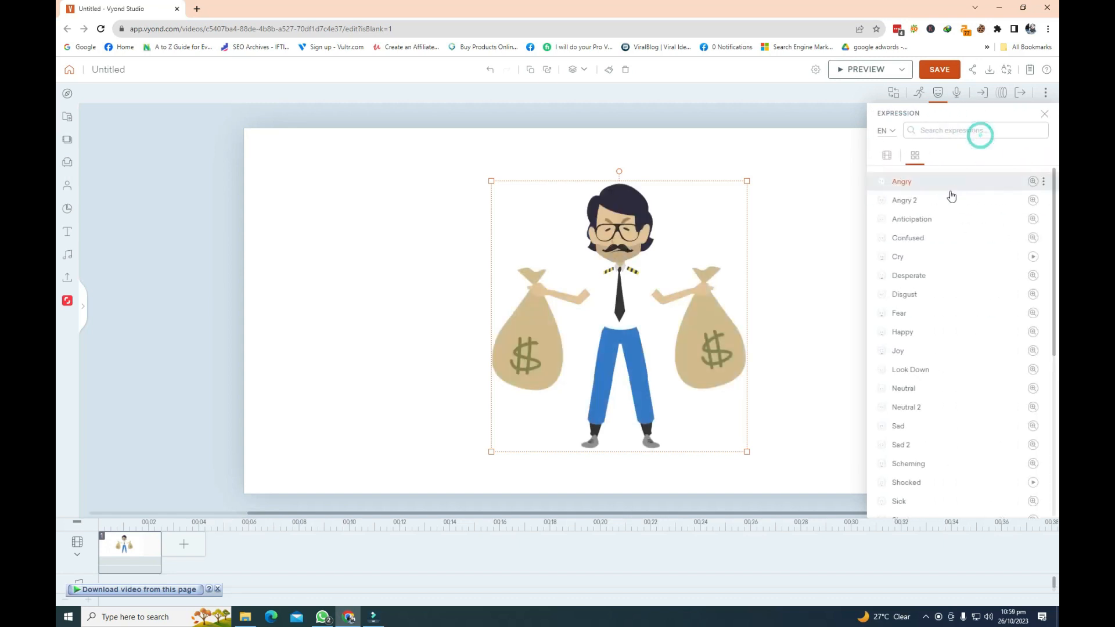
click(906, 332)
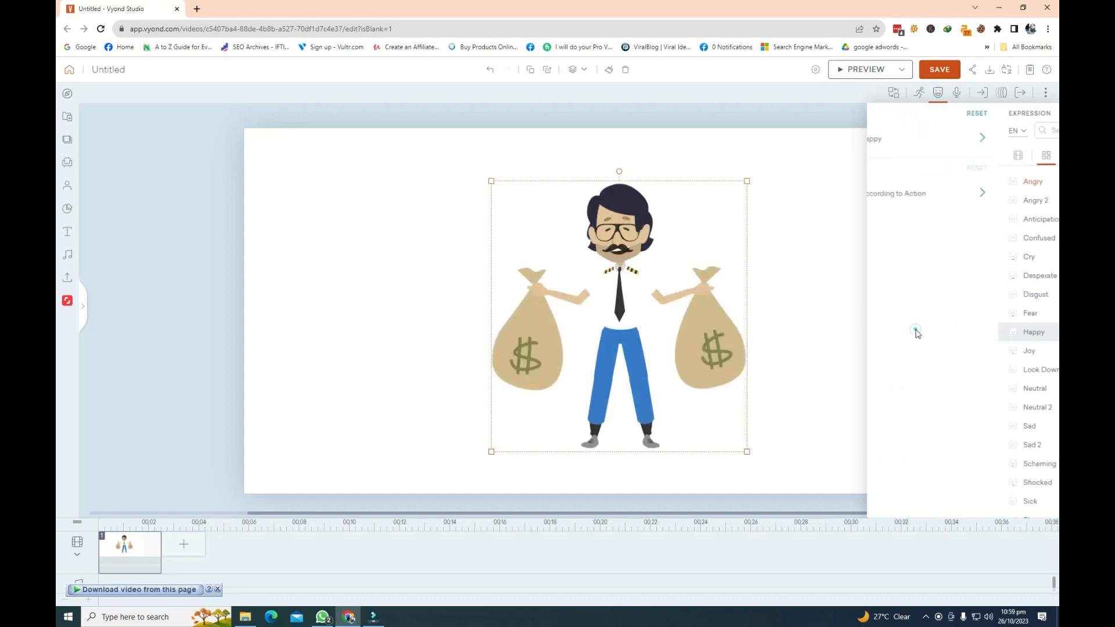
click(954, 152)
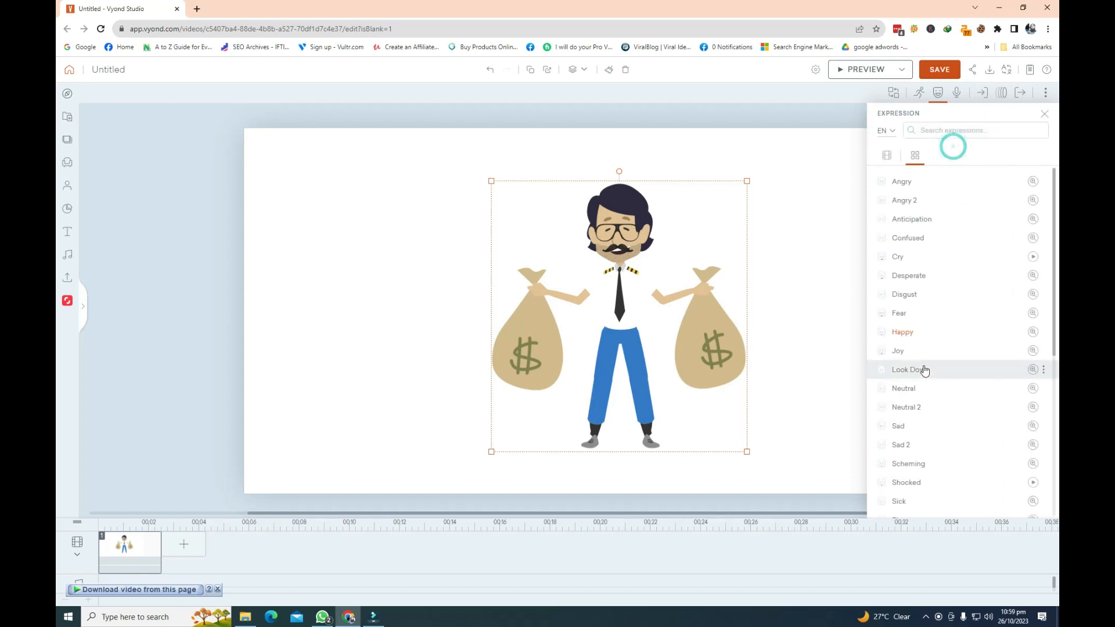
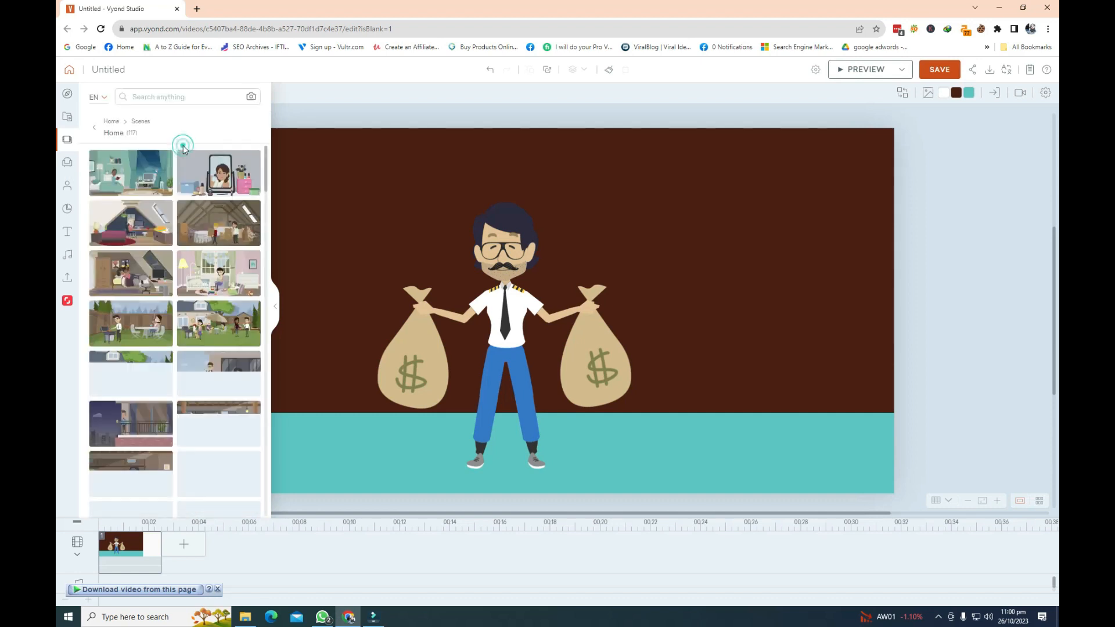
Replace the scene with the Home template showing a woman in a makeup mirror, and browse the props, character and chart libraries.
click(217, 172)
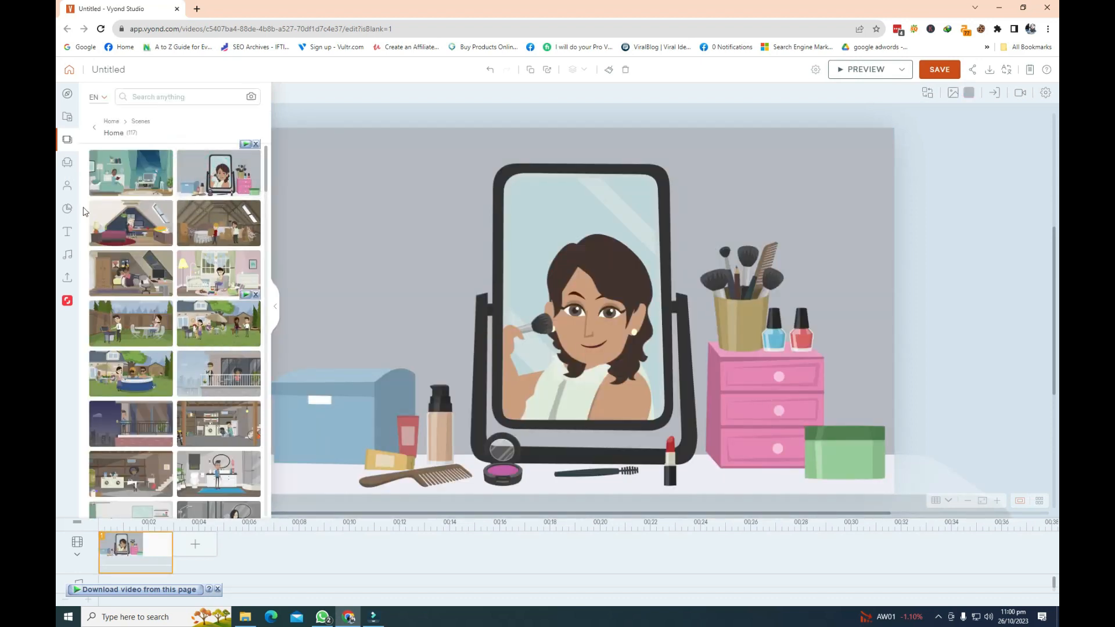
click(68, 166)
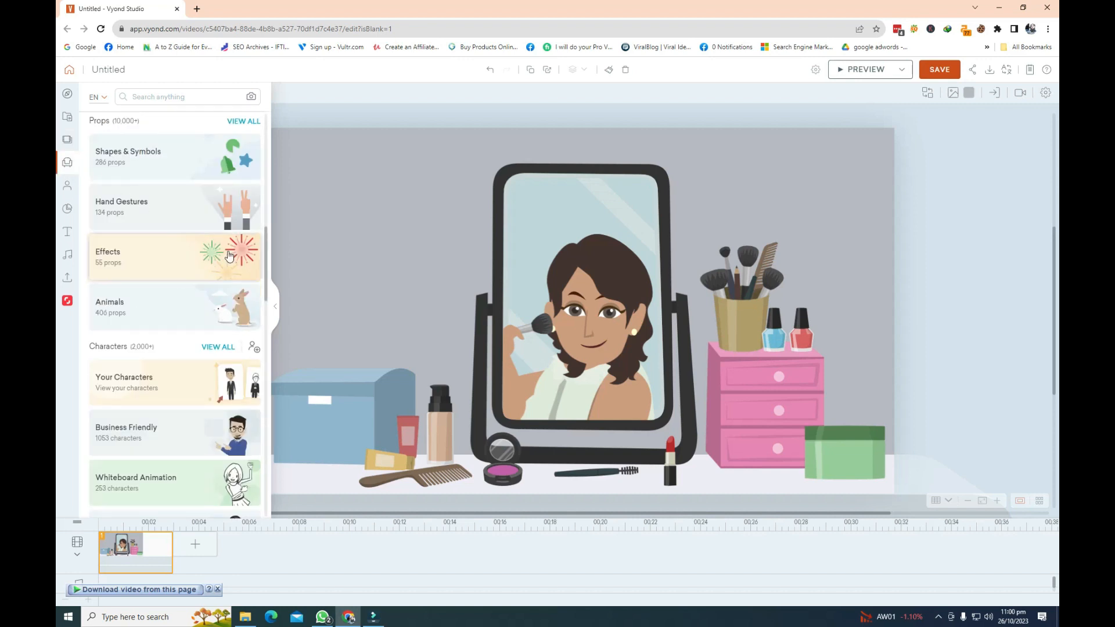
scroll(148, 348, down, 4)
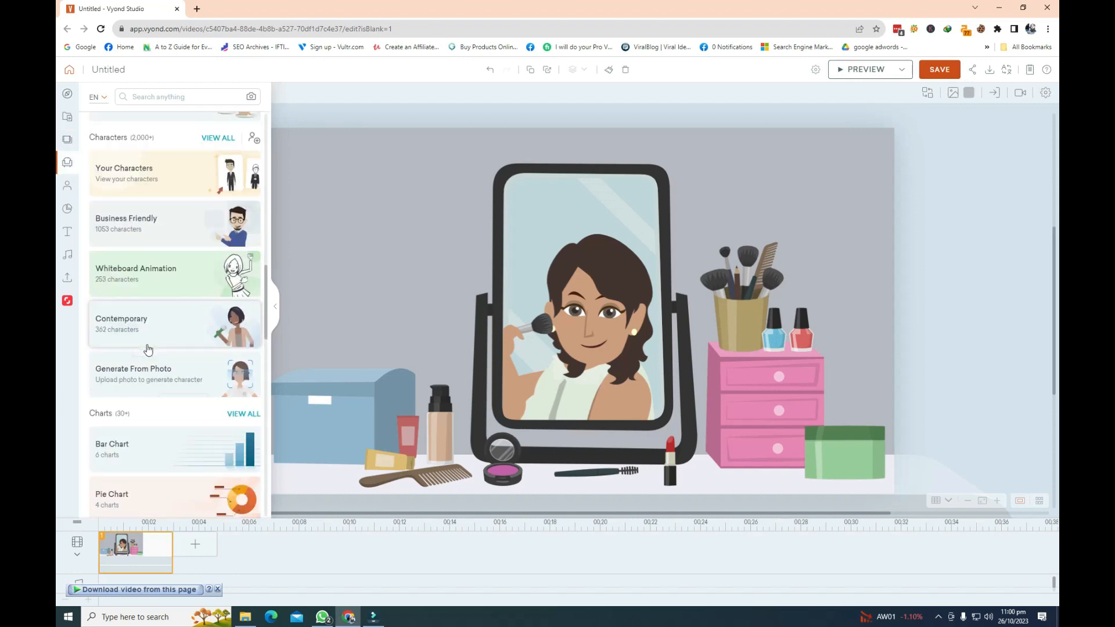
click(166, 369)
click(675, 232)
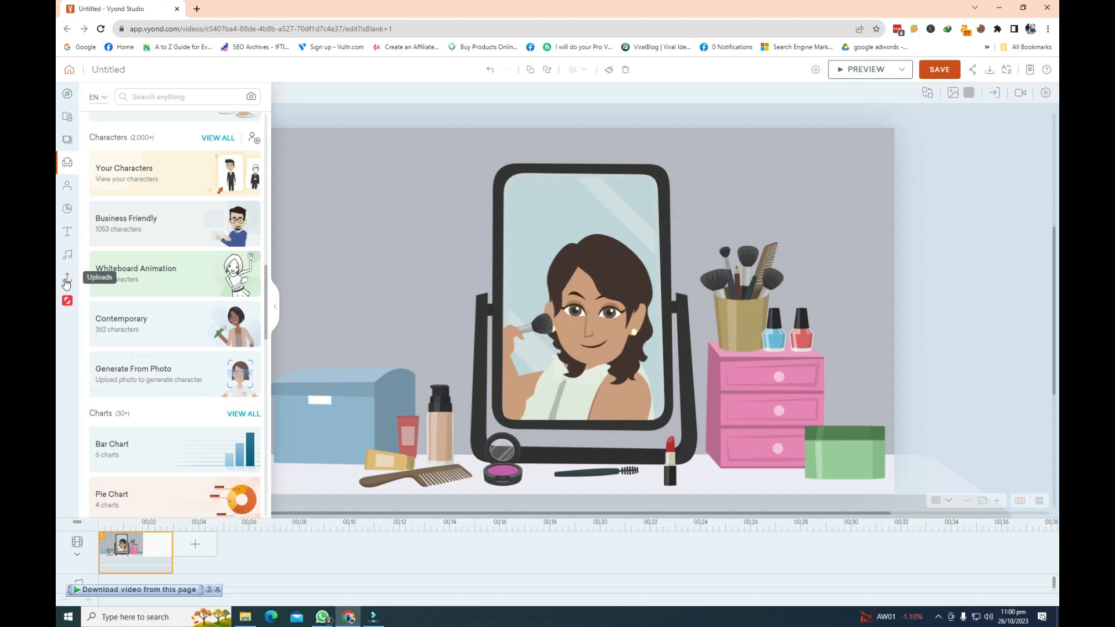
click(67, 209)
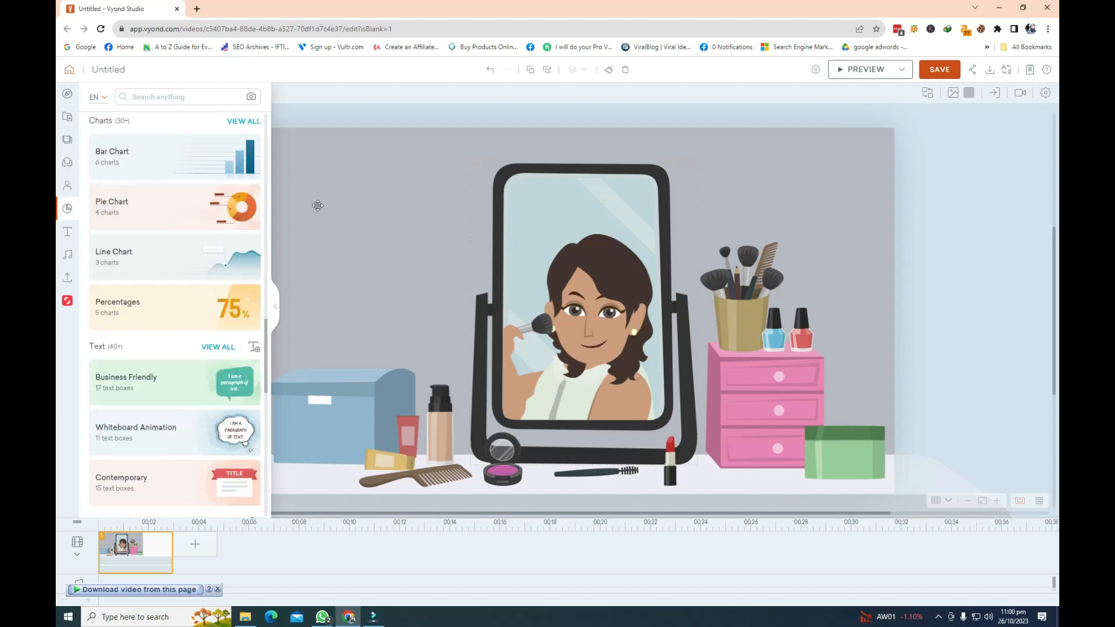
Add the blonde uniformed officer with glasses from the Government characters and place her to the left of the makeup mirror.
click(67, 185)
click(128, 205)
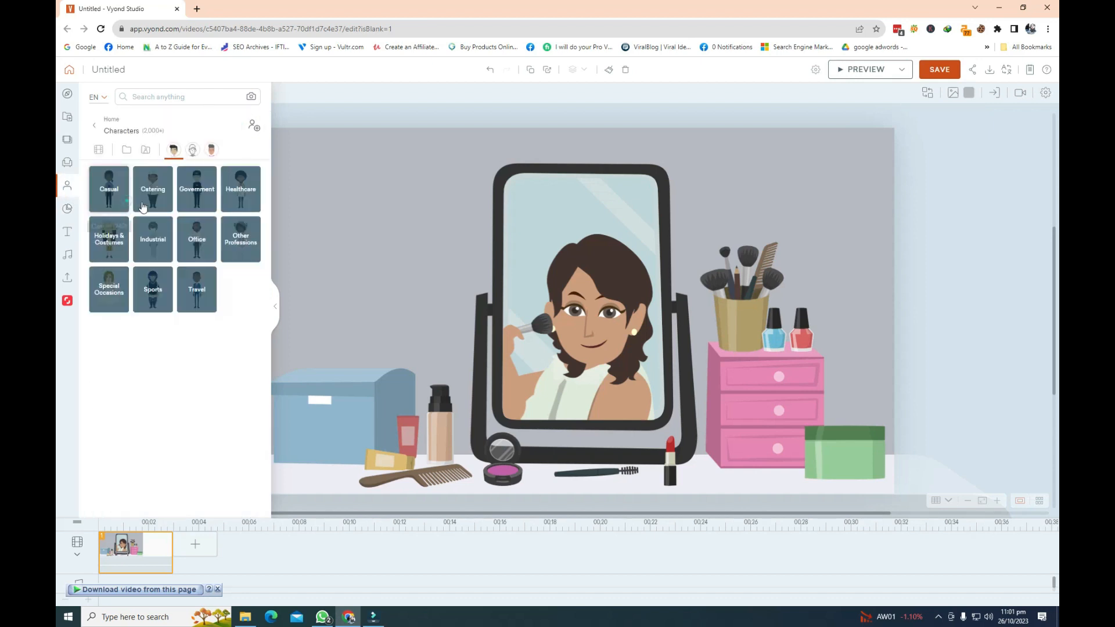
click(205, 205)
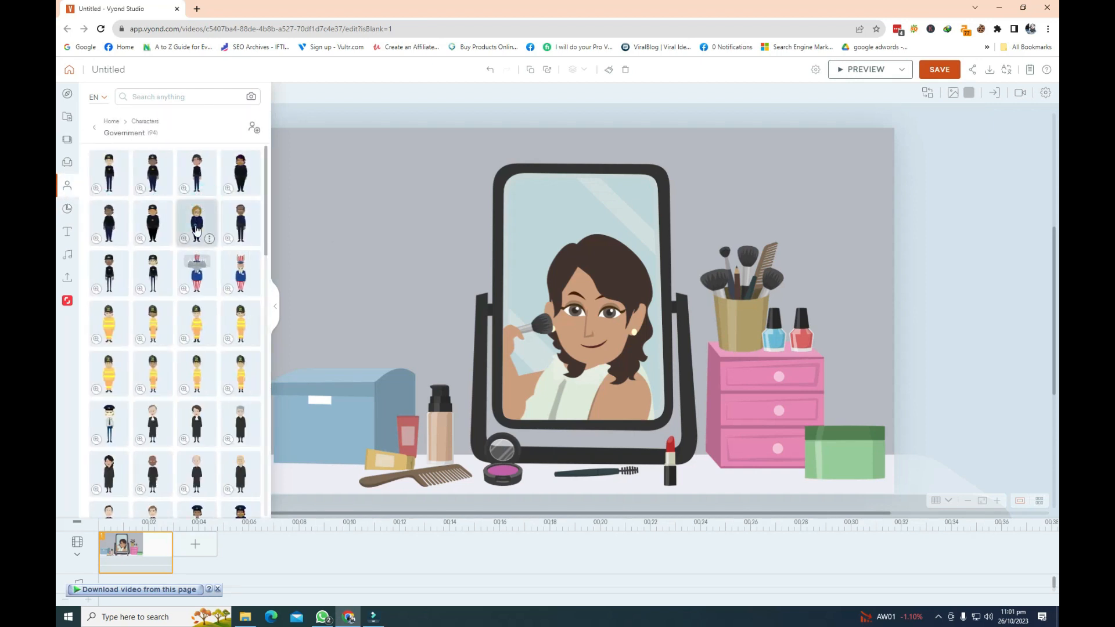
click(197, 227)
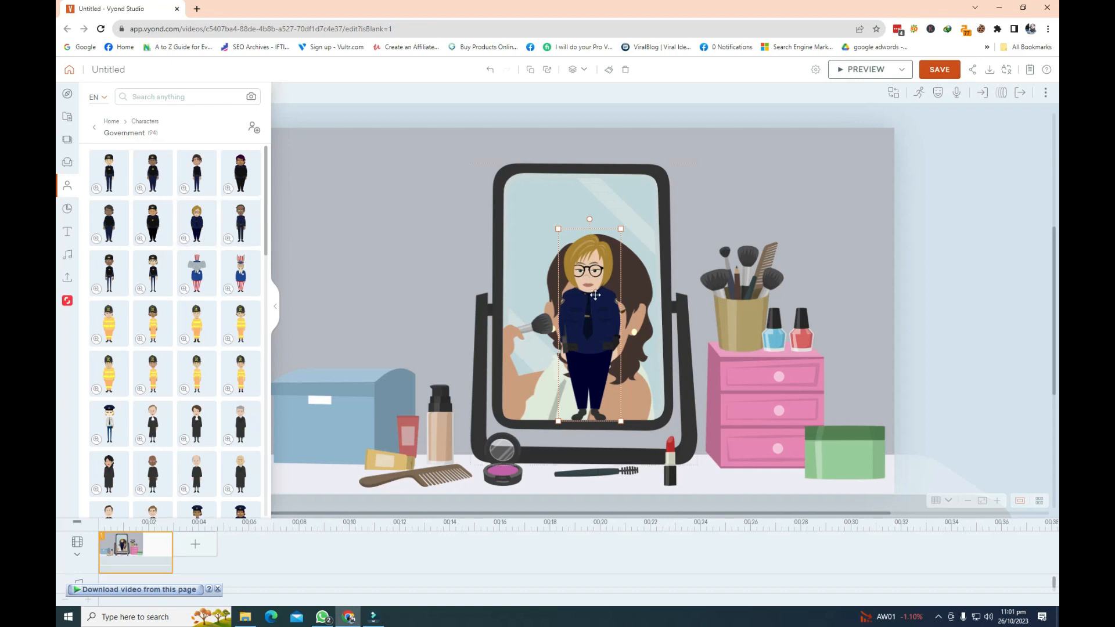
drag(594, 296, 356, 337)
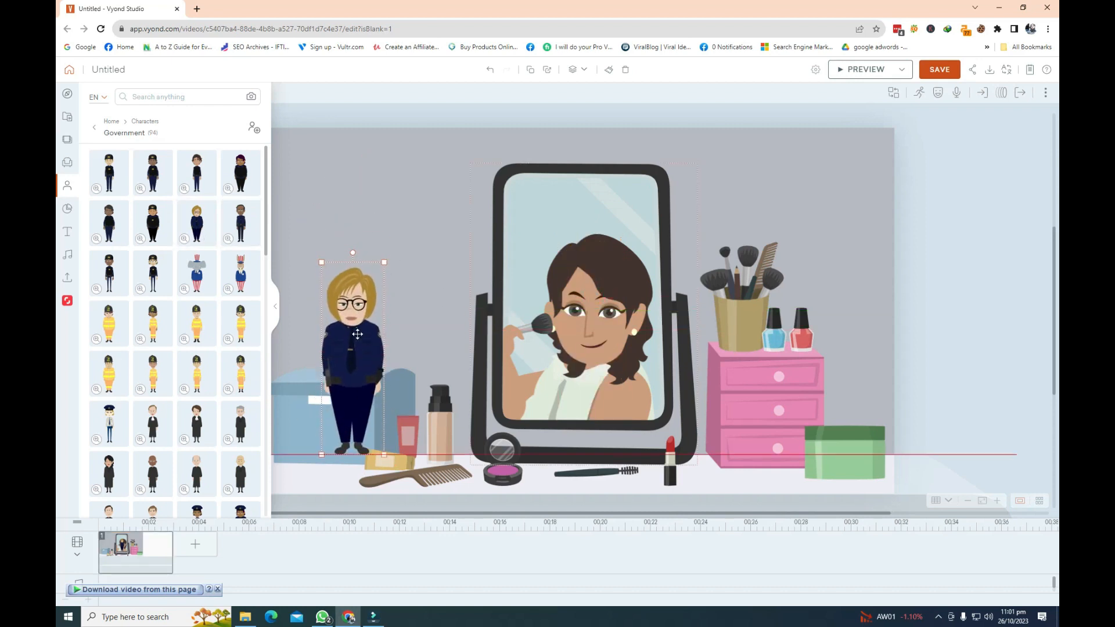
Show the text box library and deselect the officer in the scene.
click(66, 233)
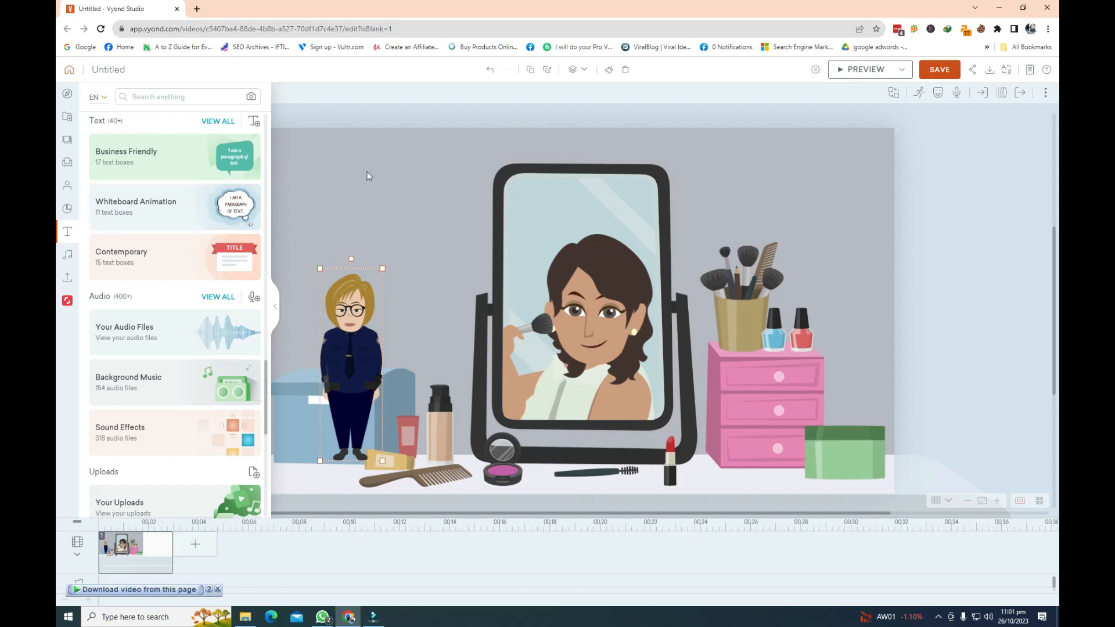
click(333, 164)
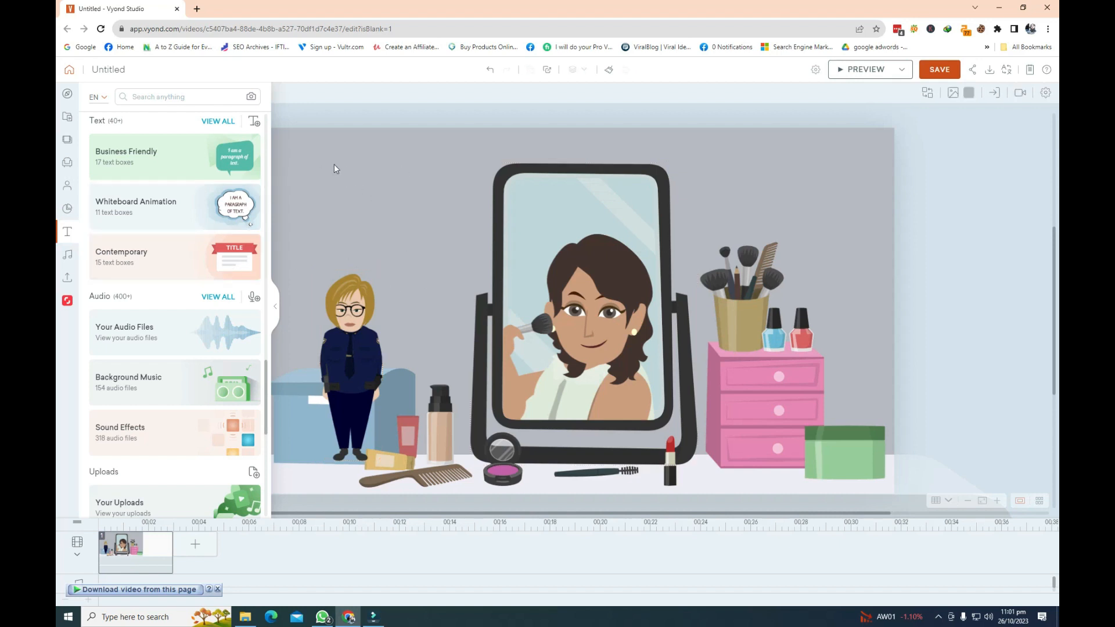
Clear the makeup scene and add the red "Add your topic here" banner from the Business Friendly text boxes.
click(883, 488)
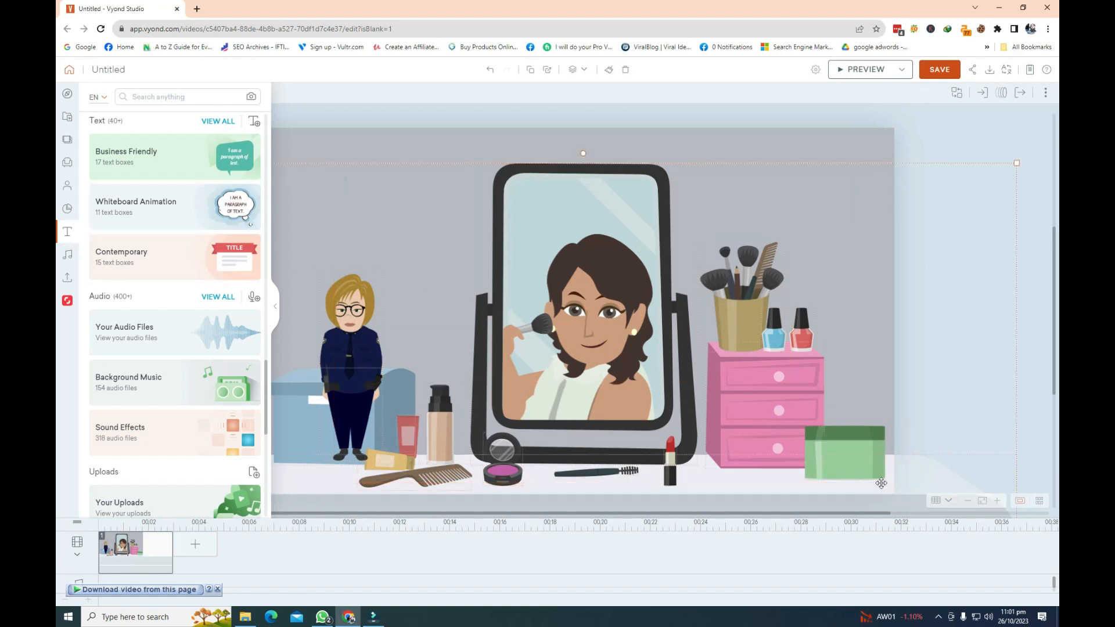
key(Delete)
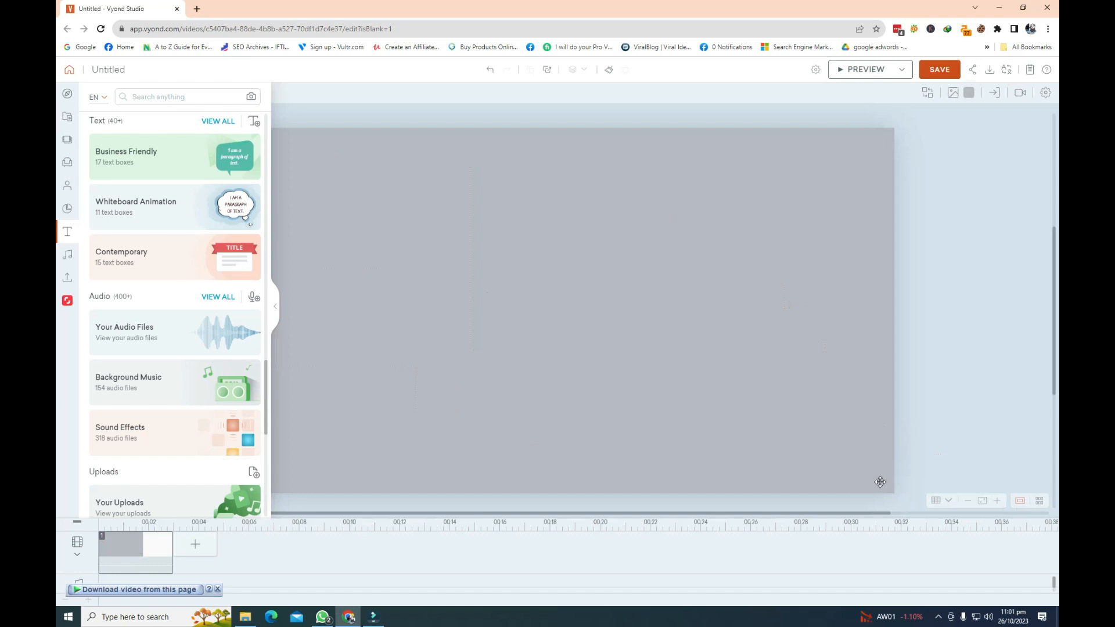
click(158, 154)
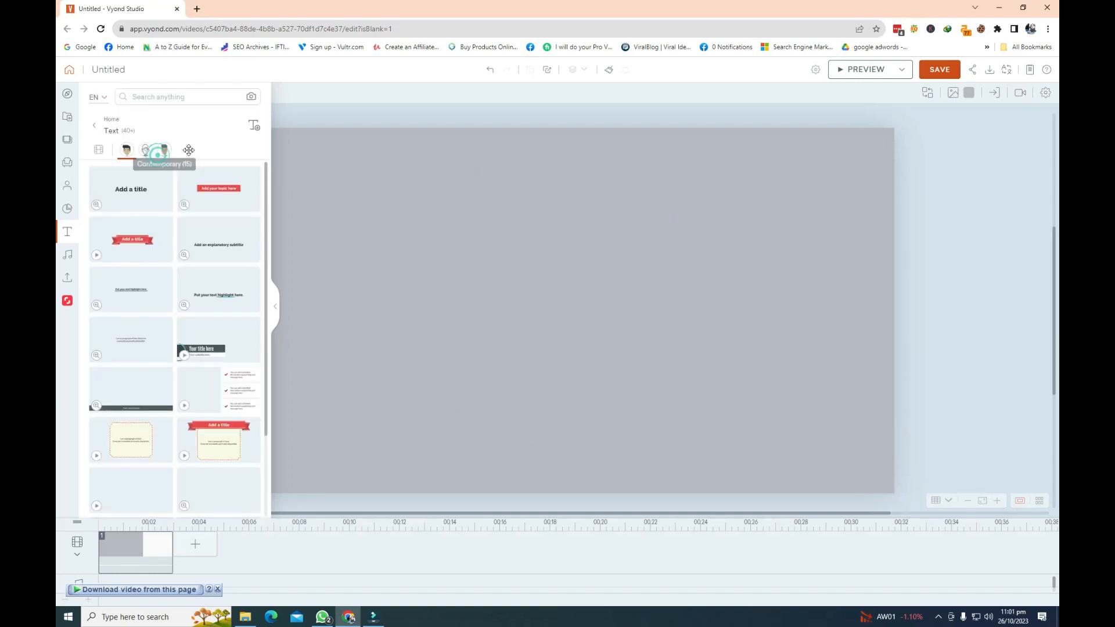
click(228, 193)
click(691, 425)
drag(377, 188, 765, 424)
click(873, 326)
drag(383, 204, 841, 428)
click(774, 227)
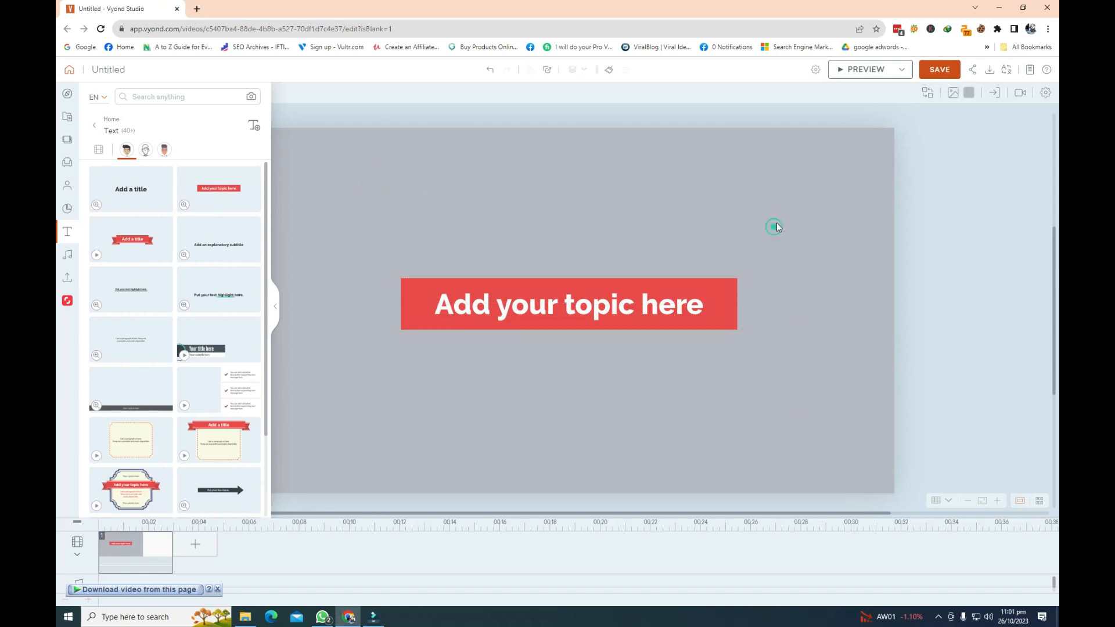
Set the scene's background colour to blue #2862CC.
click(968, 92)
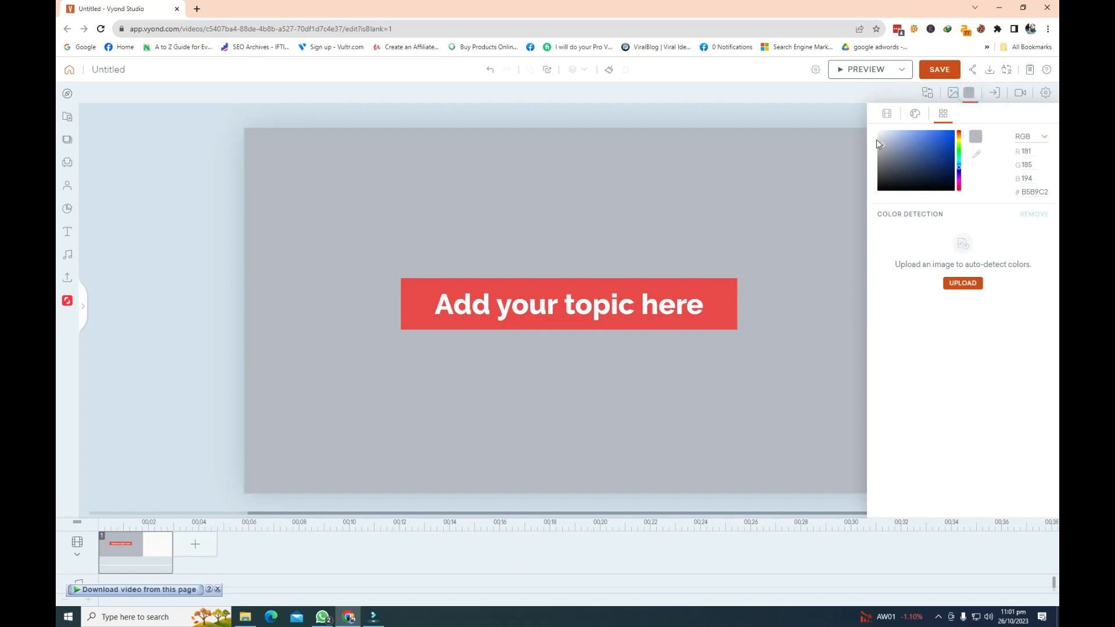
drag(878, 144, 939, 144)
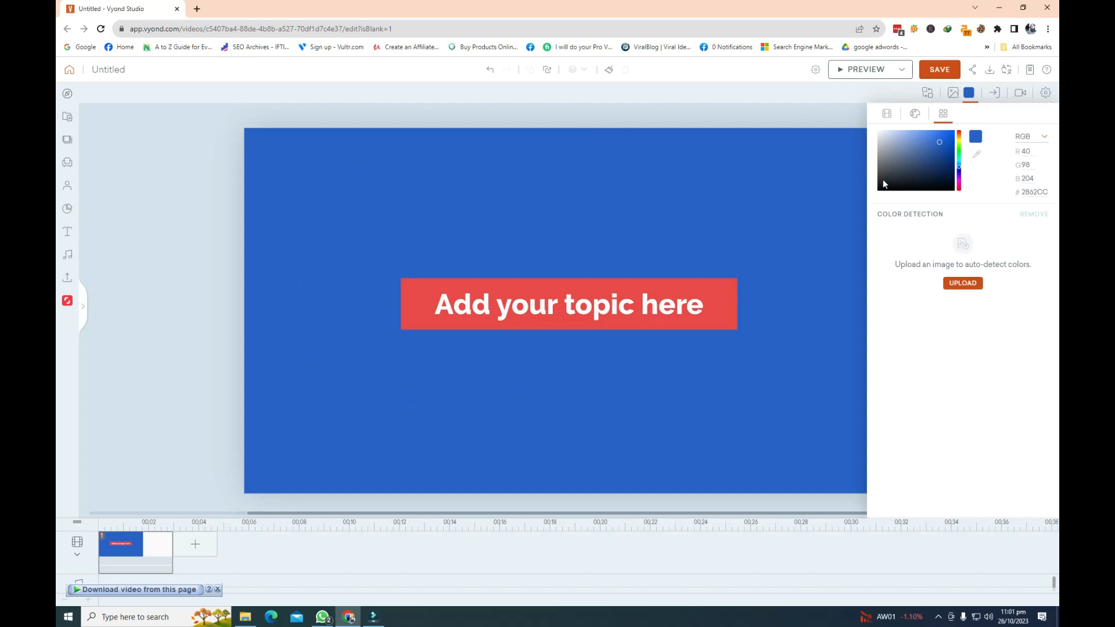
click(726, 209)
click(968, 93)
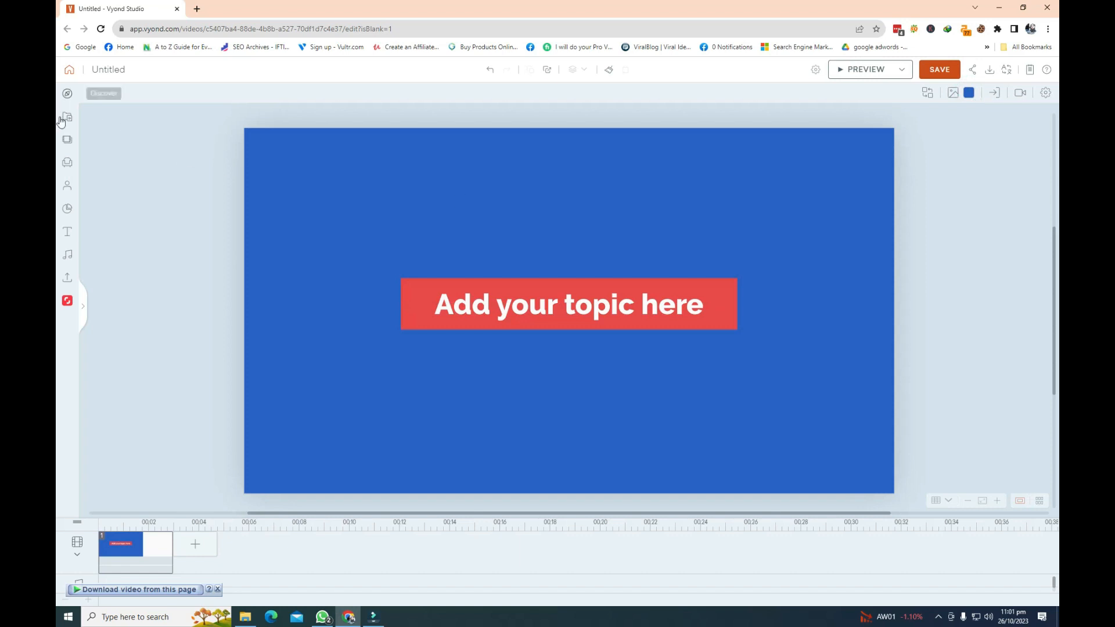
Replace the banner's placeholder text with "Hello! May name is" followed by the person's first name.
click(70, 232)
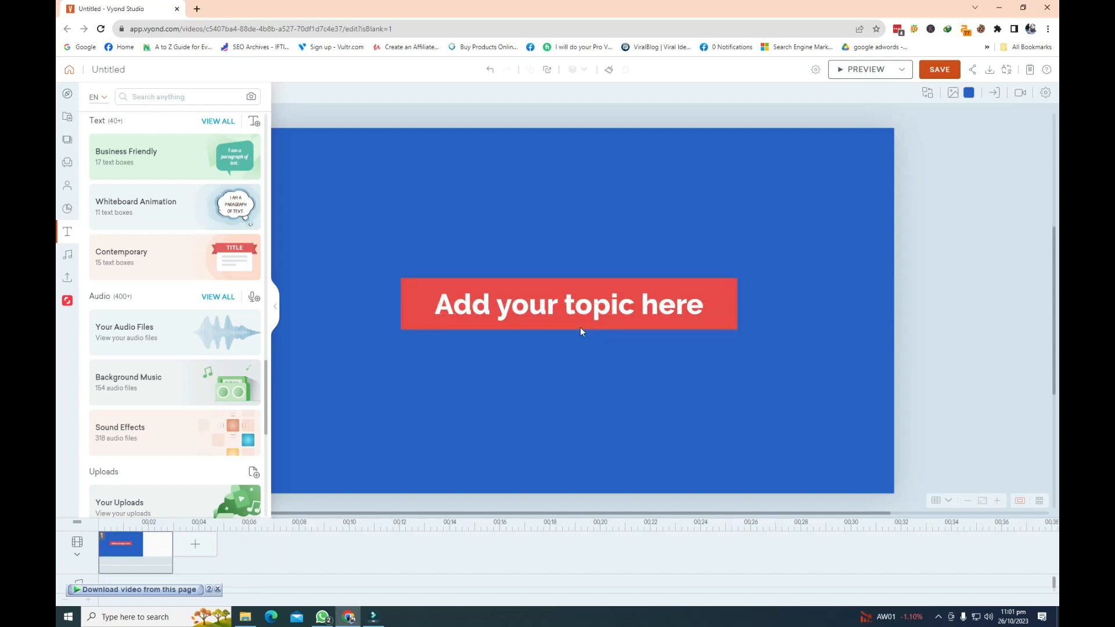
click(562, 301)
click(562, 300)
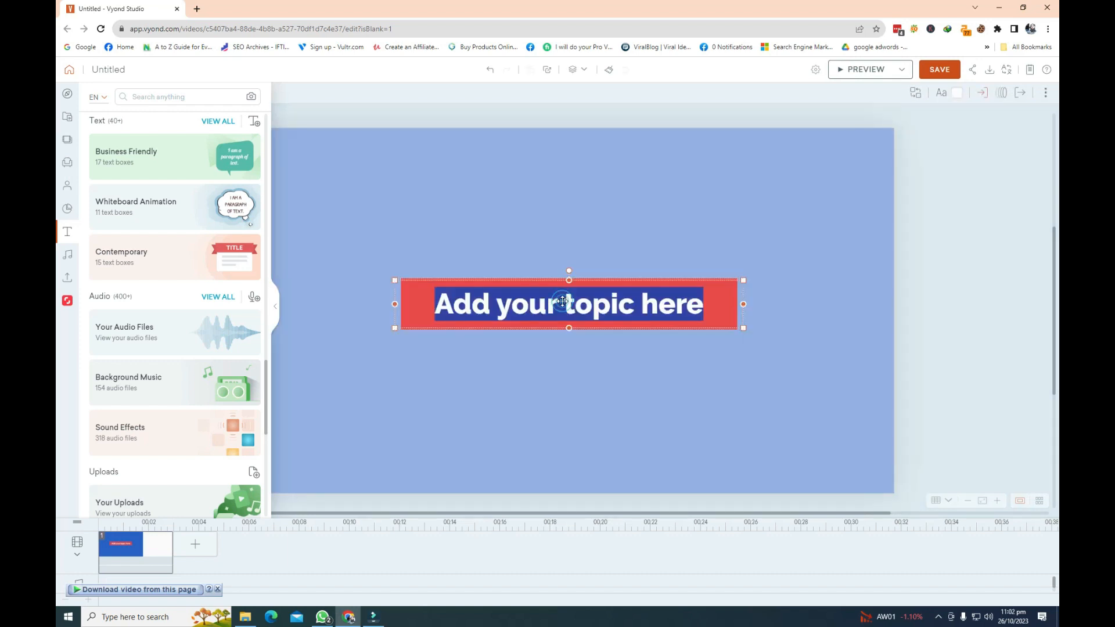
text(h)
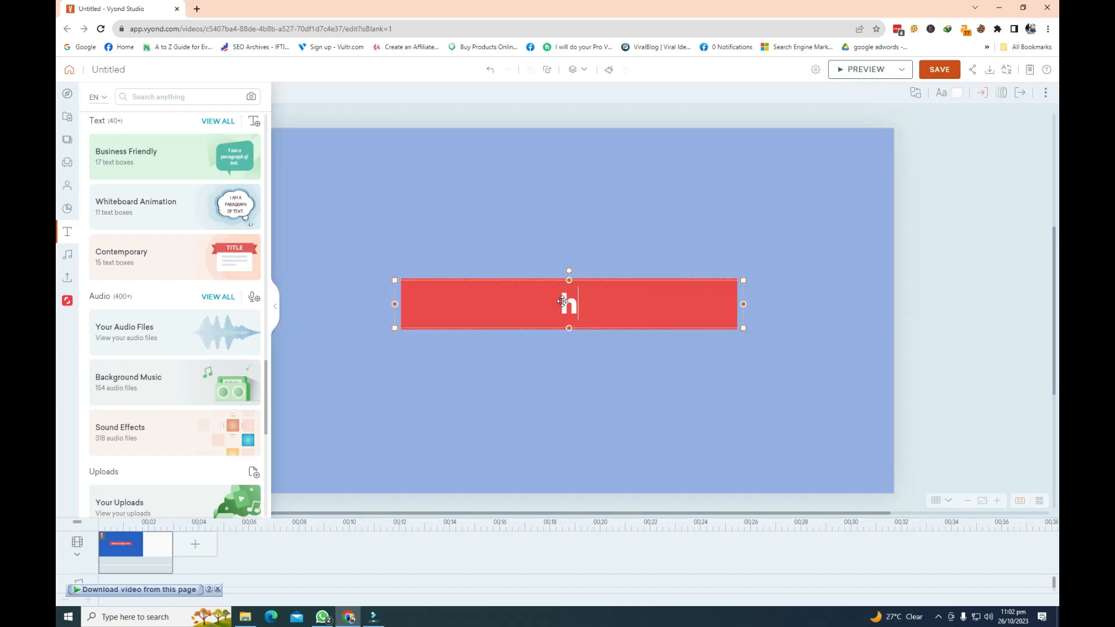
key(BackSpace)
text(Hello! M)
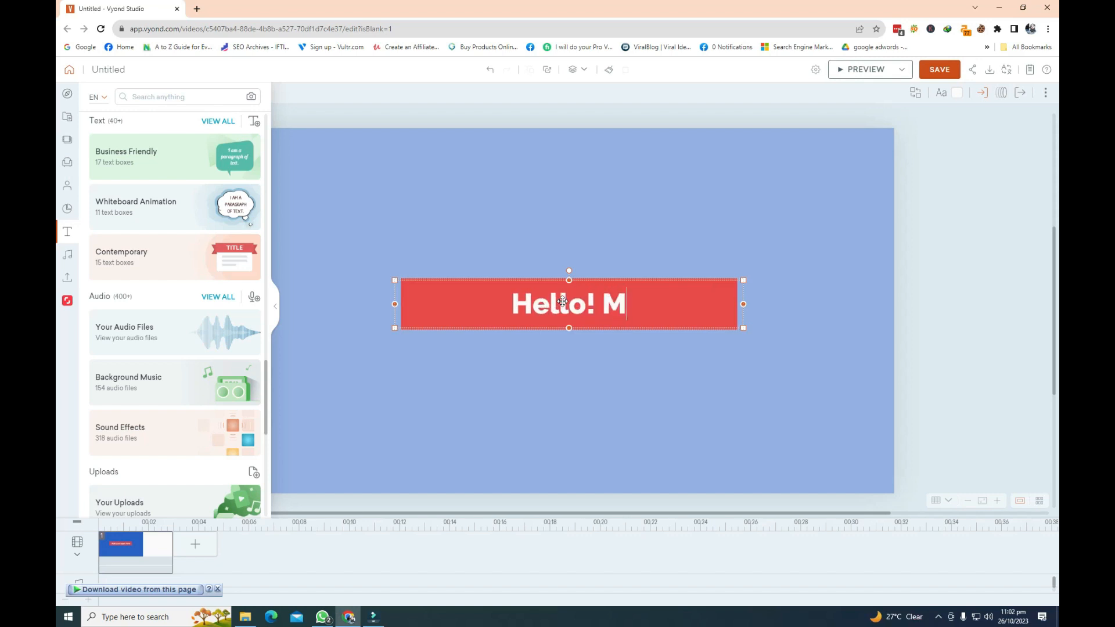
text(ay name is )
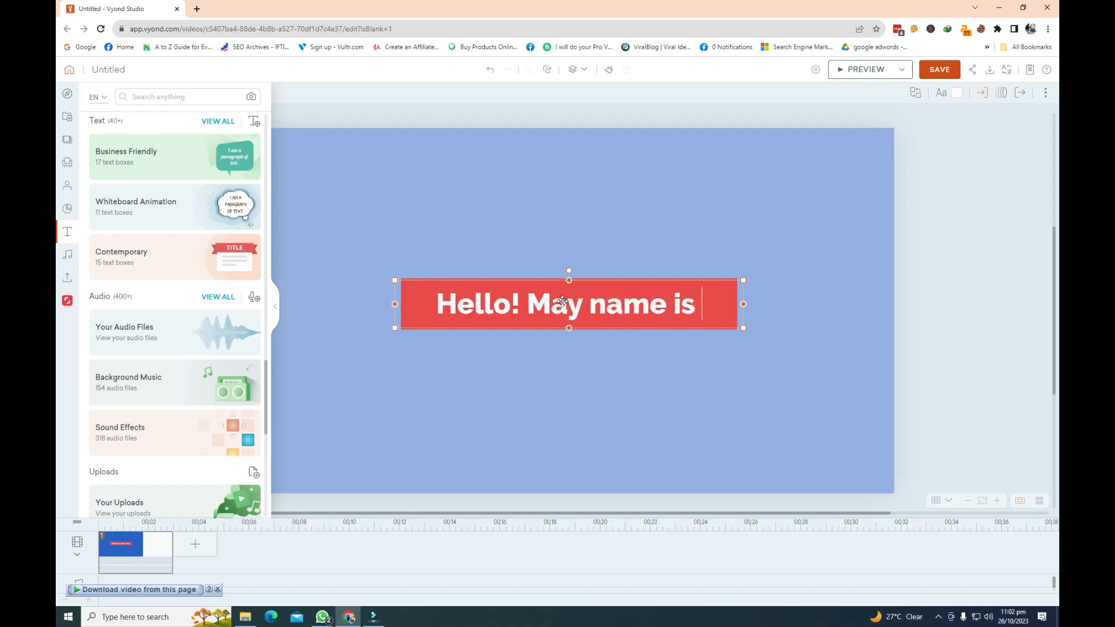
text(Hassa)
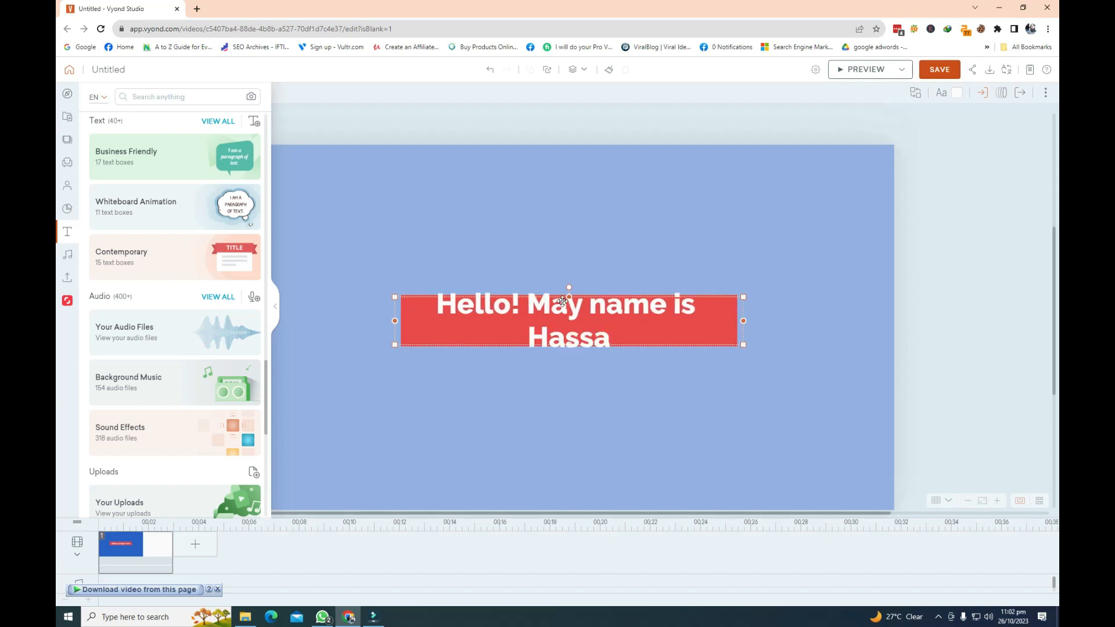
text(n)
click(581, 382)
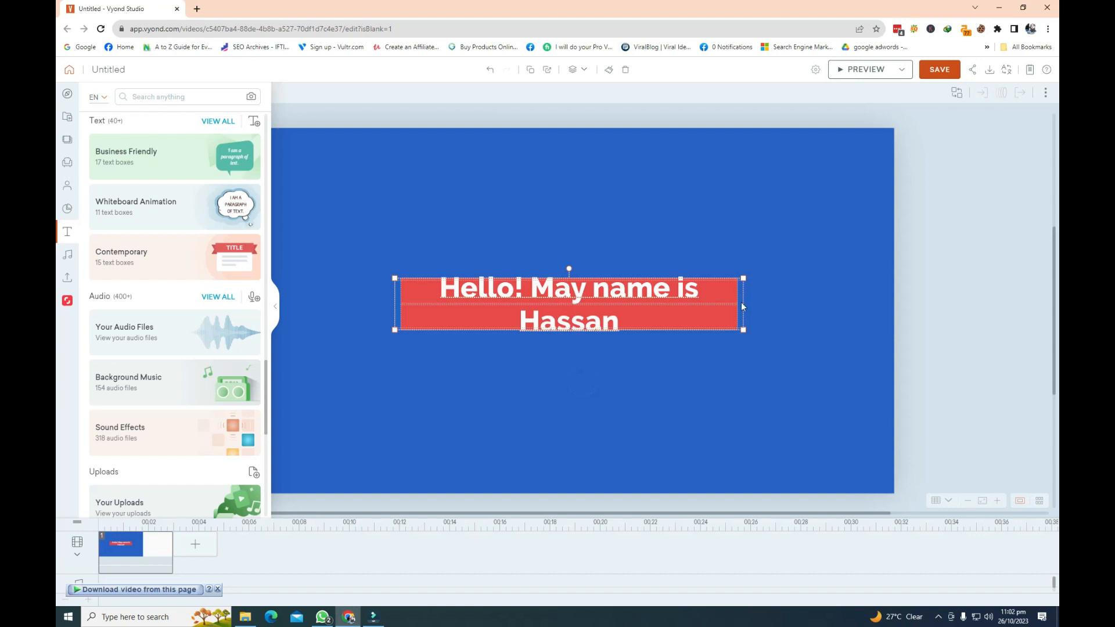
Turn on Auto Size for the banner text and shrink the banner slightly.
click(707, 301)
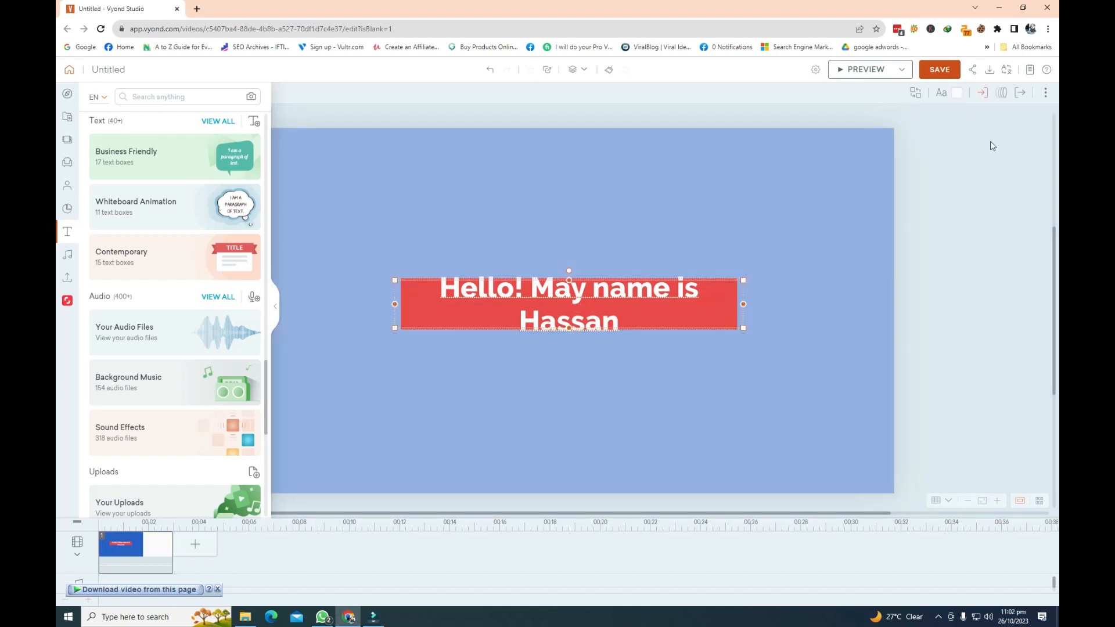
click(941, 92)
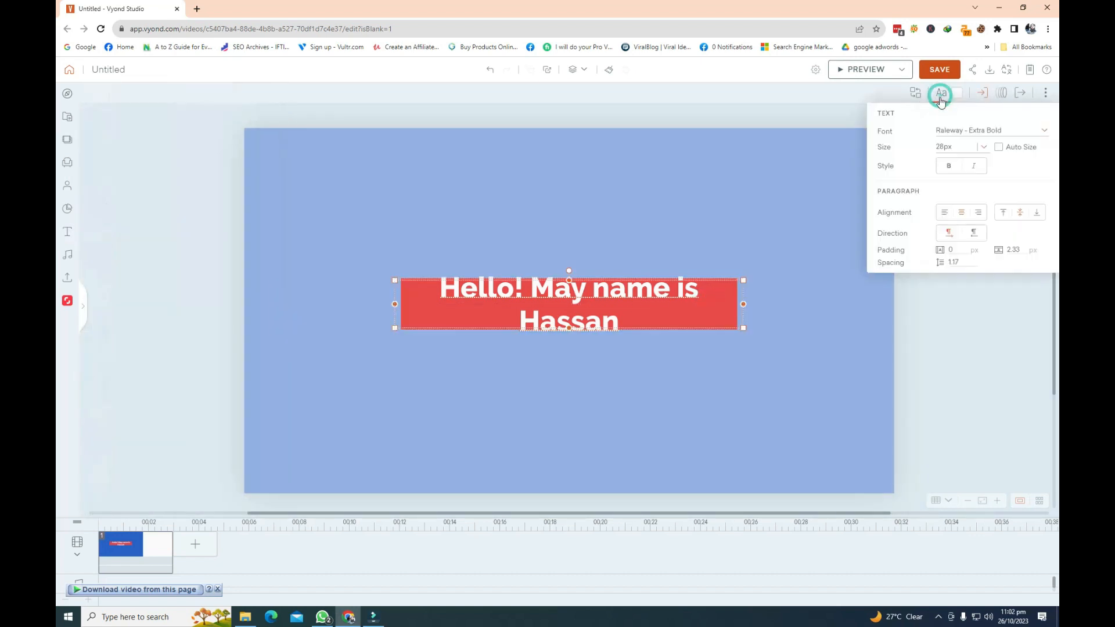
click(1000, 149)
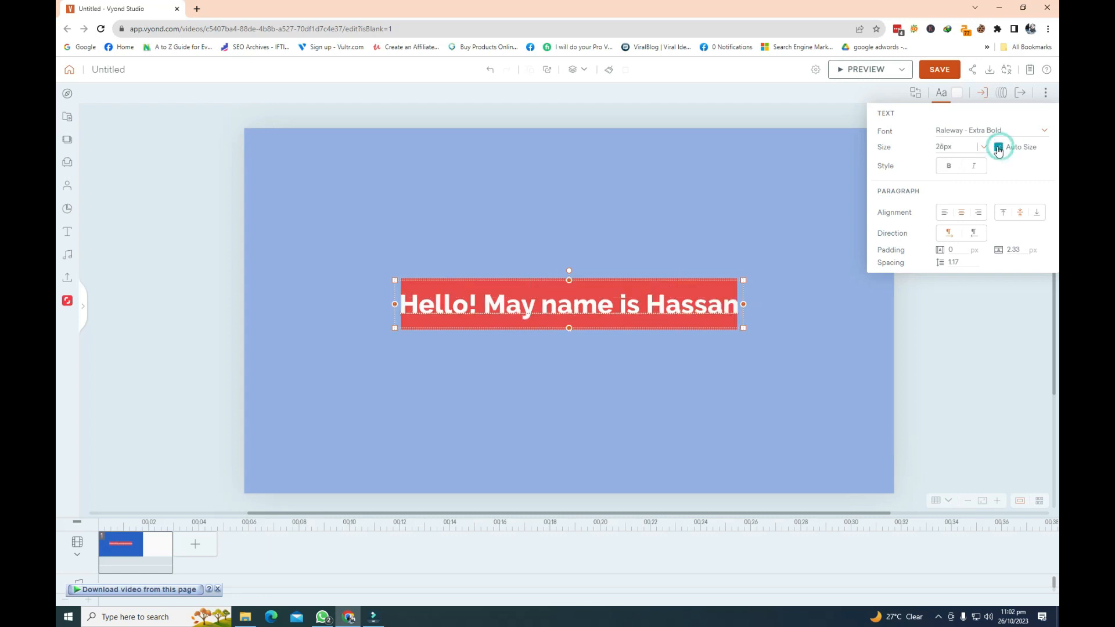
click(684, 347)
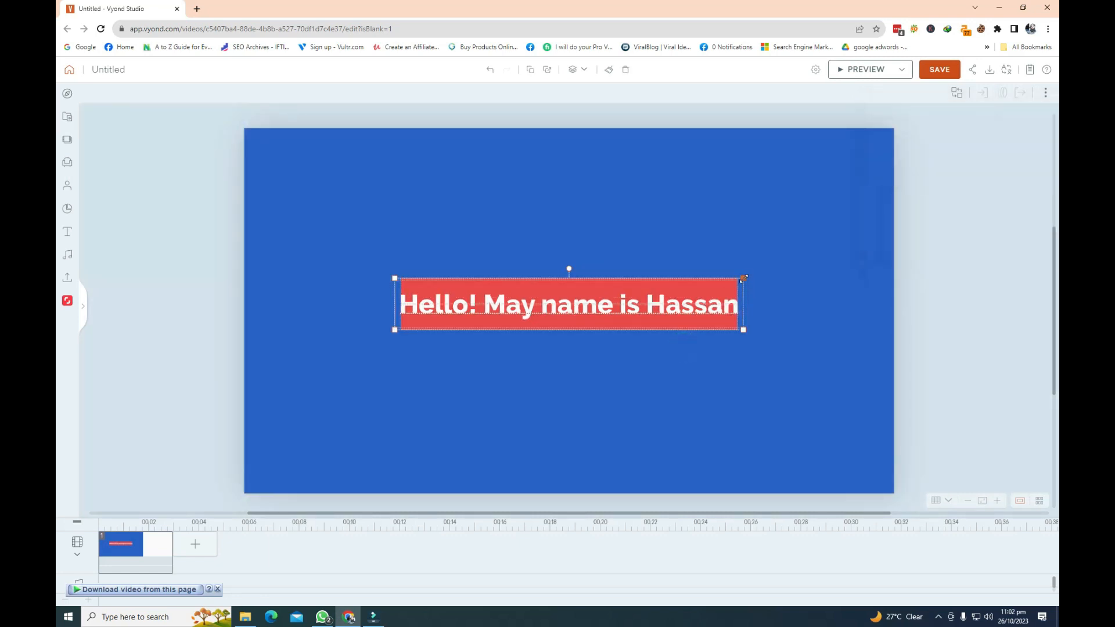
drag(744, 277, 704, 283)
click(643, 442)
Change the banner text's font to Garland Regular and view the available font sizes.
click(645, 309)
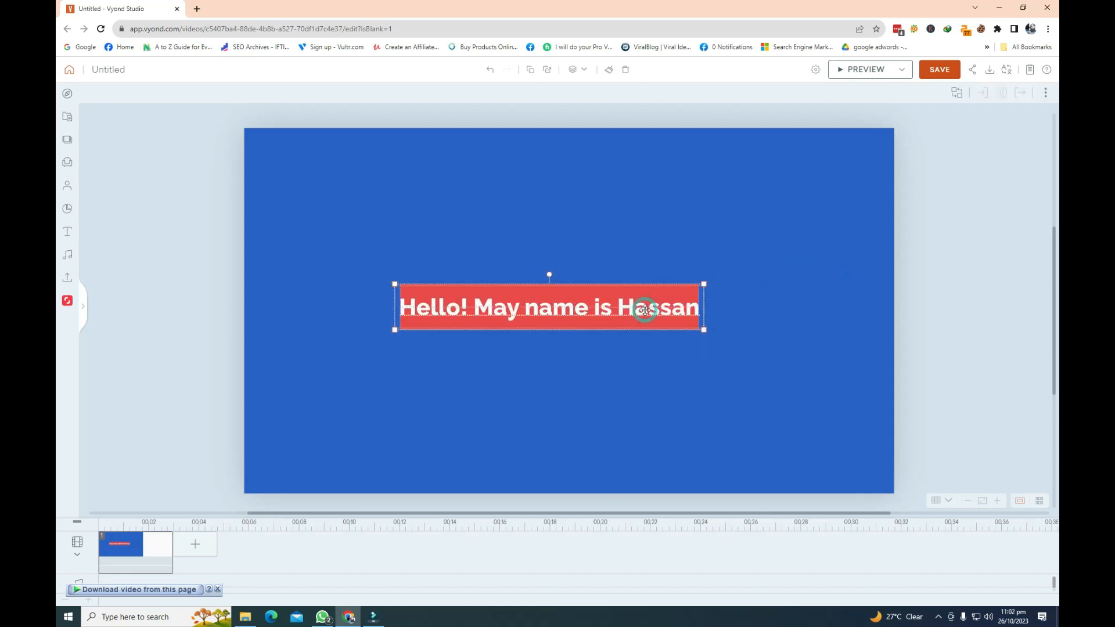
click(644, 310)
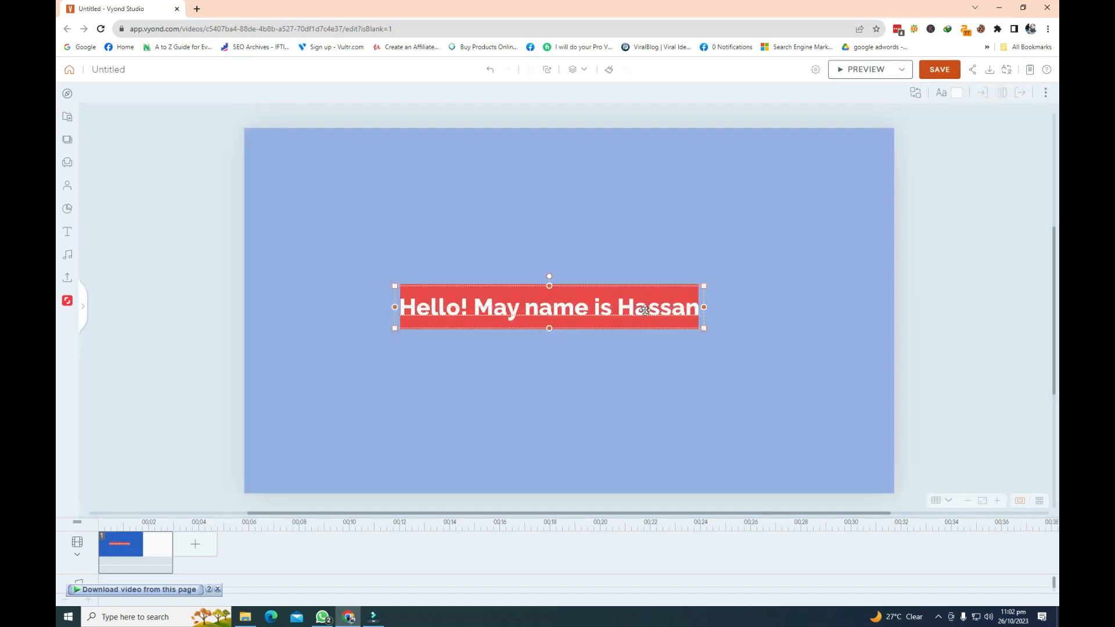
click(941, 96)
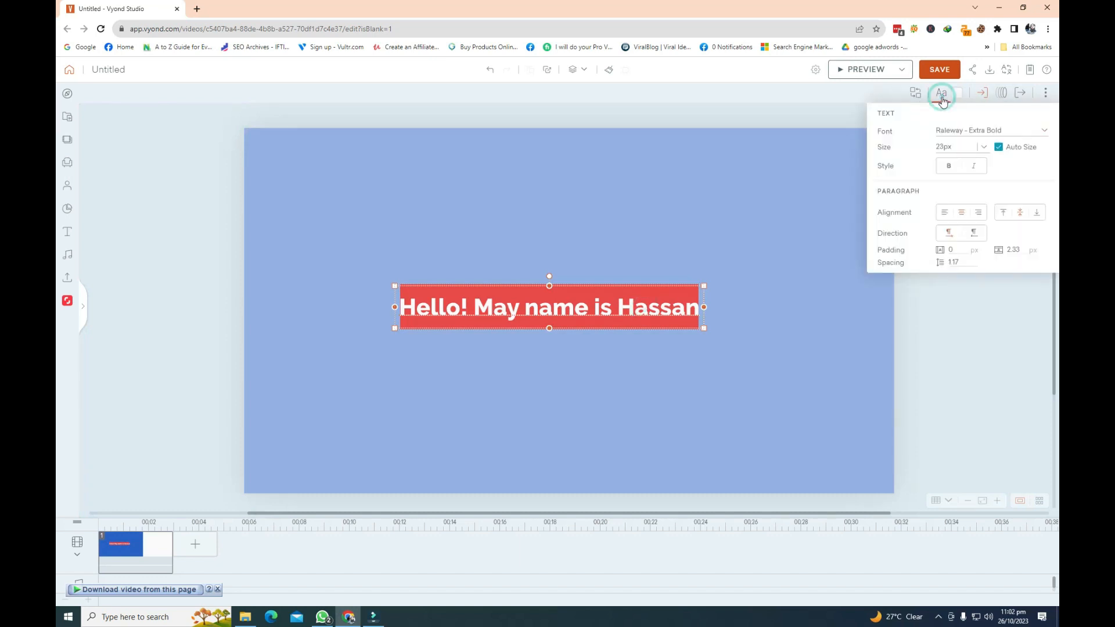
click(1008, 133)
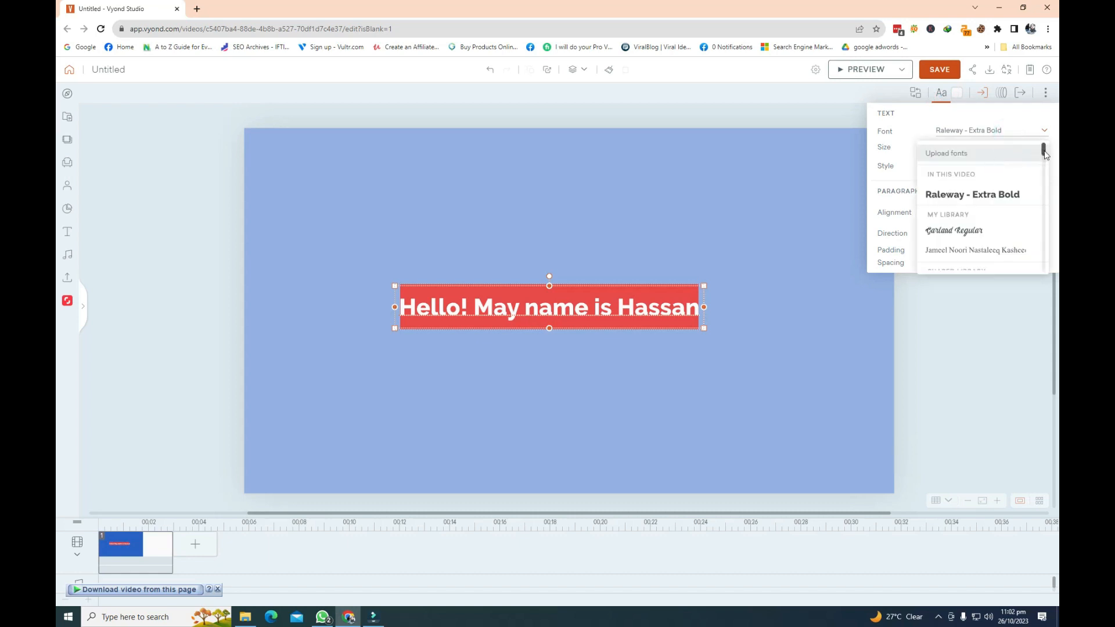
mouse_move(1044, 152)
mouse_down()
mouse_move(1045, 186)
mouse_move(1045, 134)
mouse_up()
click(966, 230)
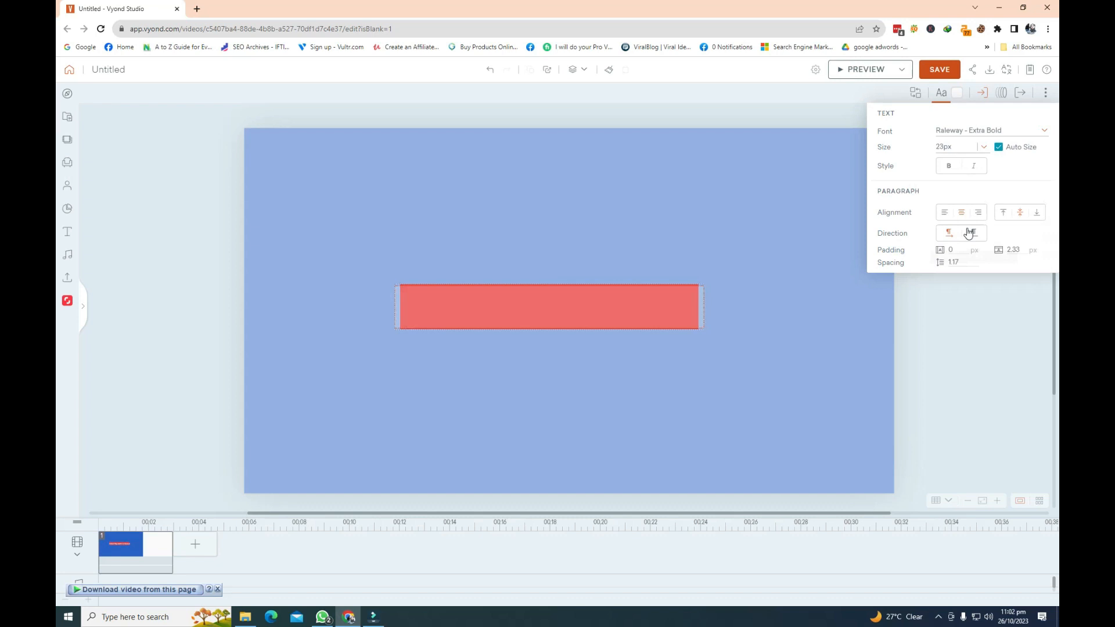
click(970, 117)
click(963, 146)
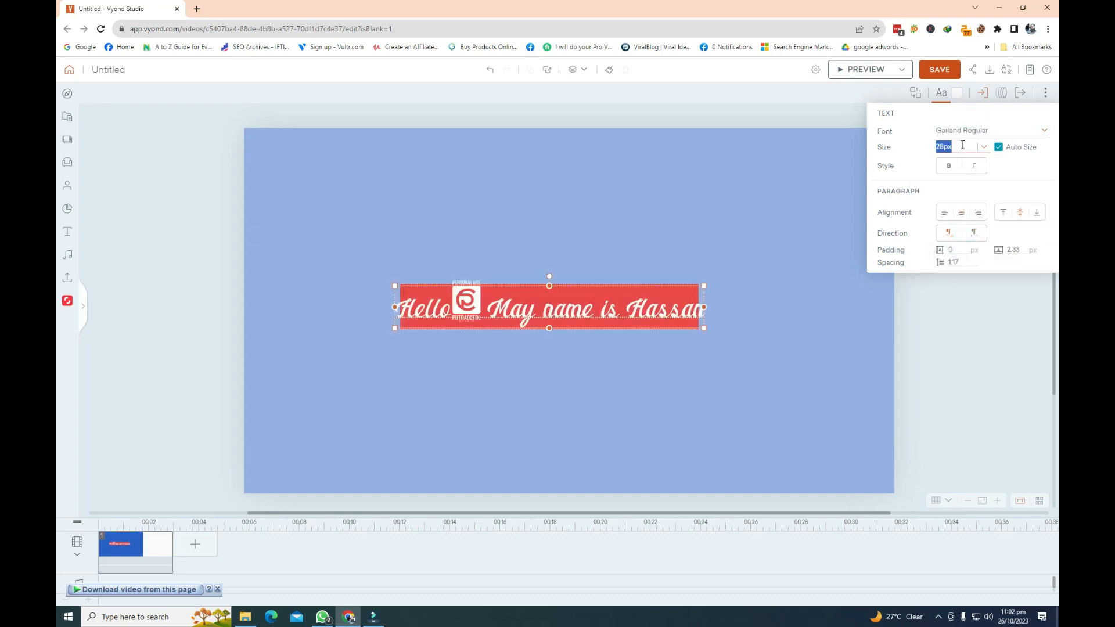
click(981, 150)
click(981, 150)
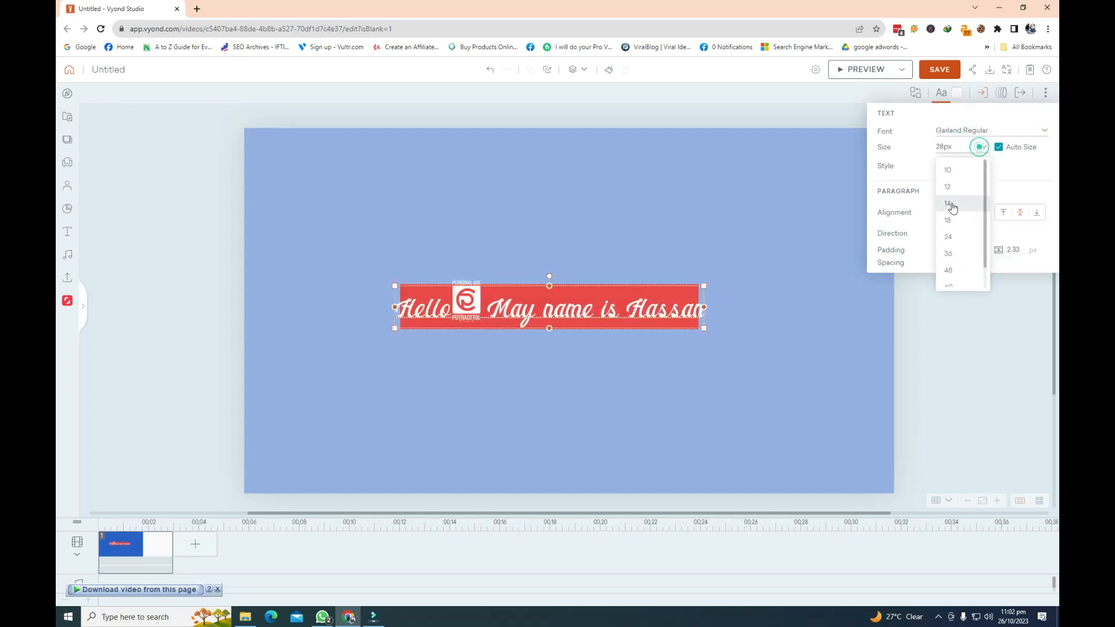
click(1010, 150)
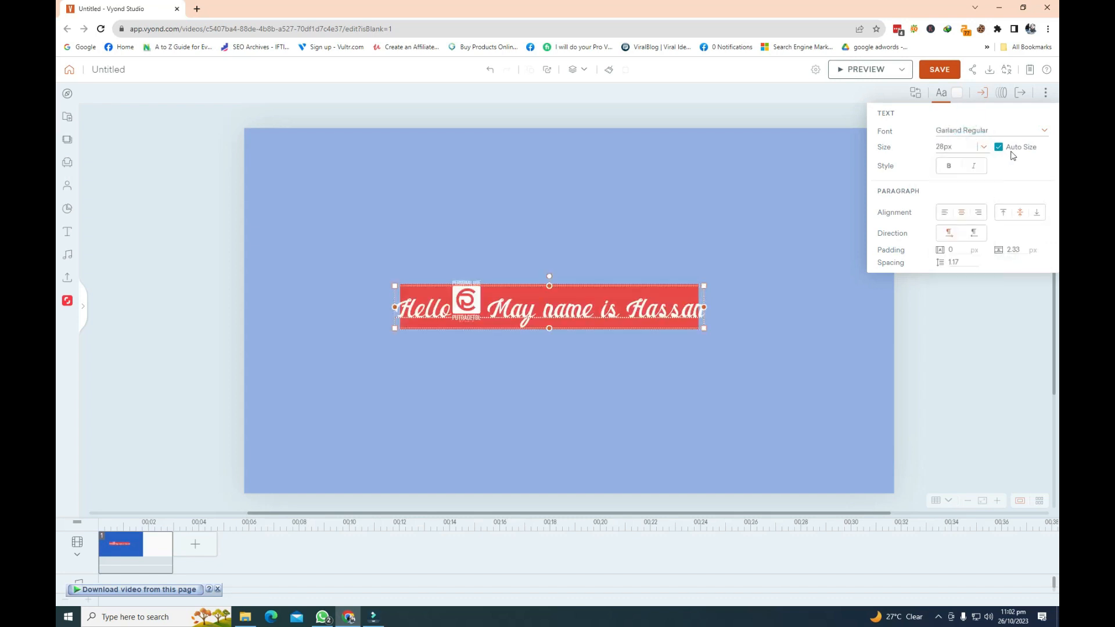
click(509, 401)
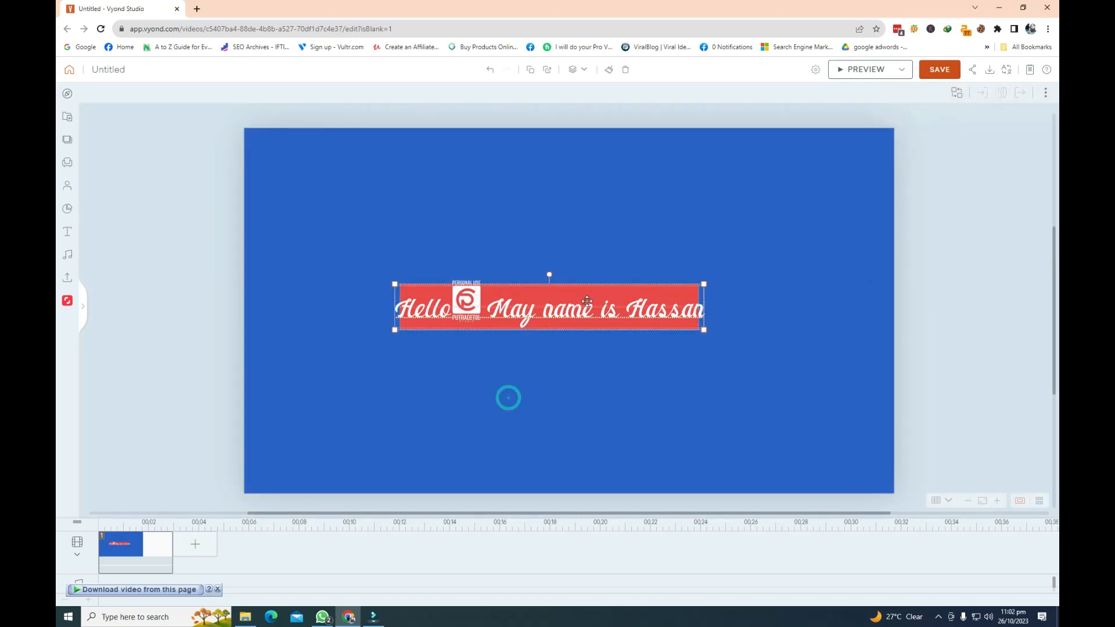
Move the banner up slightly, ungroup it and place its text above the red background bars.
click(552, 411)
drag(466, 304, 468, 285)
right_click(468, 284)
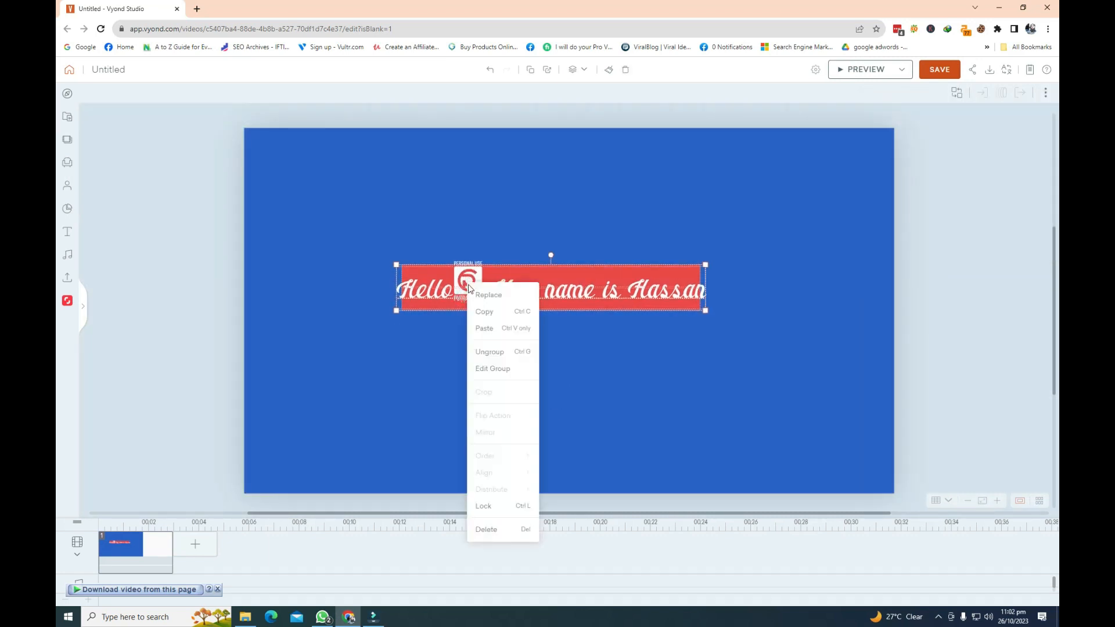
click(498, 352)
click(630, 369)
drag(470, 274, 484, 216)
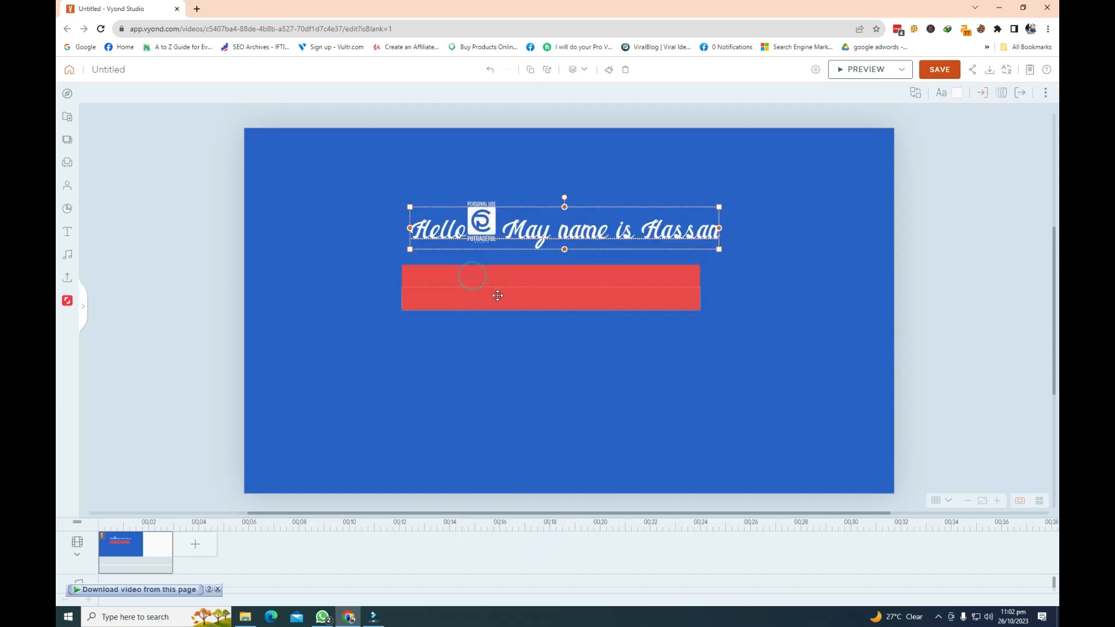
Separate the two red bars, place them lower in the scene and raise the greeting text slightly.
drag(498, 296, 487, 346)
click(571, 286)
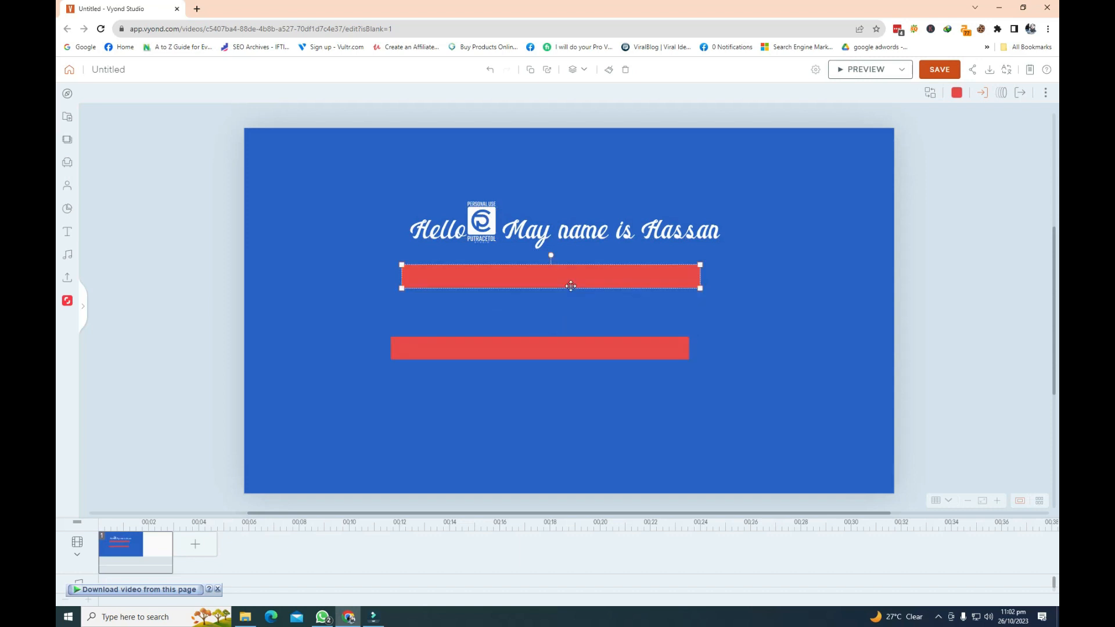
drag(571, 285, 553, 294)
drag(568, 349, 604, 379)
drag(609, 277, 619, 330)
click(612, 229)
mouse_move(612, 230)
mouse_down()
mouse_move(613, 316)
mouse_move(608, 215)
mouse_up()
Line up the two red bars edge to edge as one block below the greeting text.
mouse_move(570, 309)
mouse_down()
mouse_move(590, 351)
mouse_move(590, 305)
mouse_up()
click(748, 295)
drag(661, 376, 658, 335)
click(653, 374)
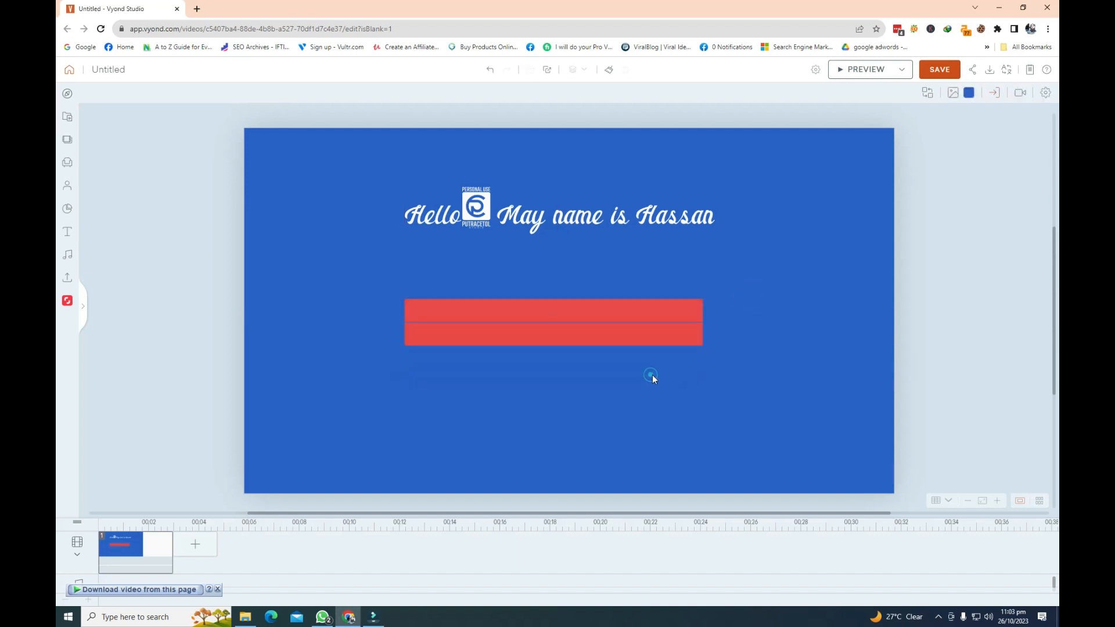
Move the upper red bar down slightly so that it overlaps the lower one, and deselect it.
drag(756, 328, 619, 340)
click(661, 391)
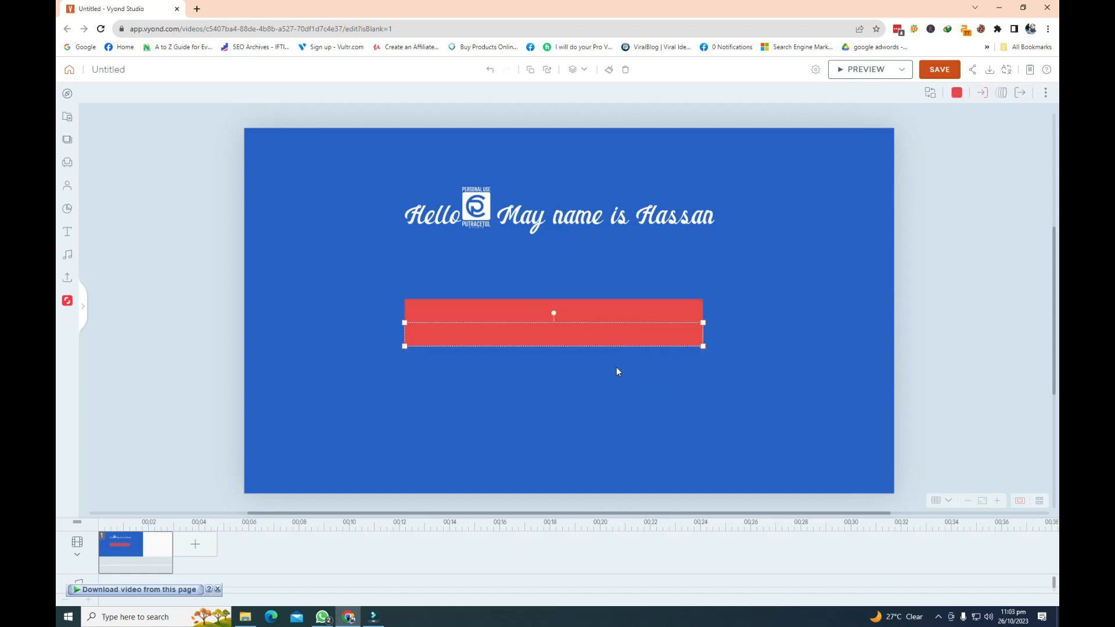
click(616, 367)
click(608, 304)
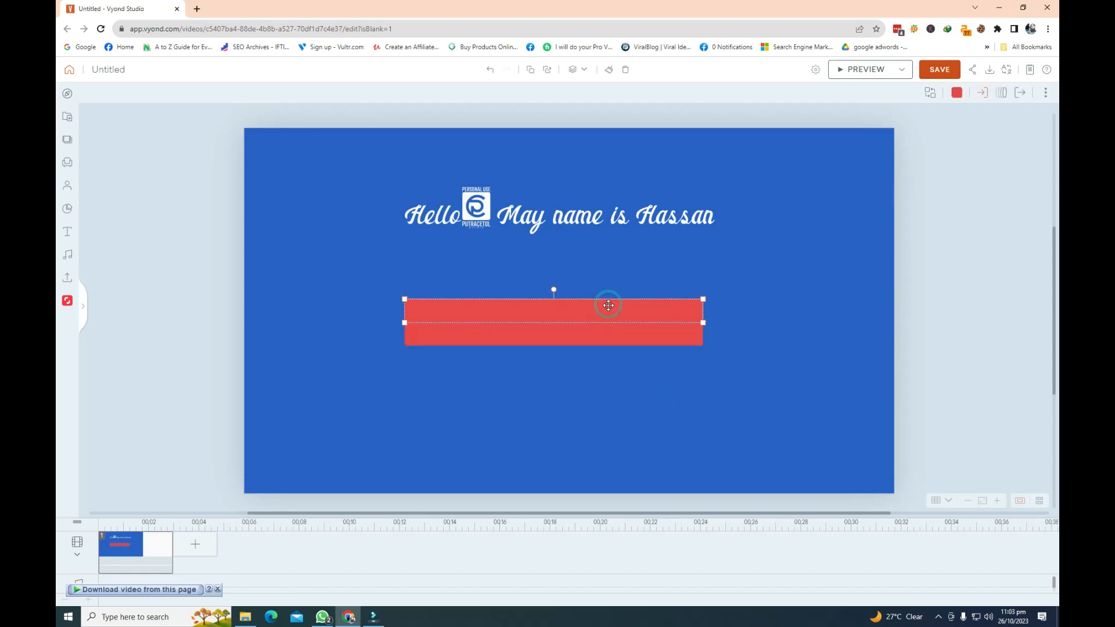
drag(606, 307, 606, 310)
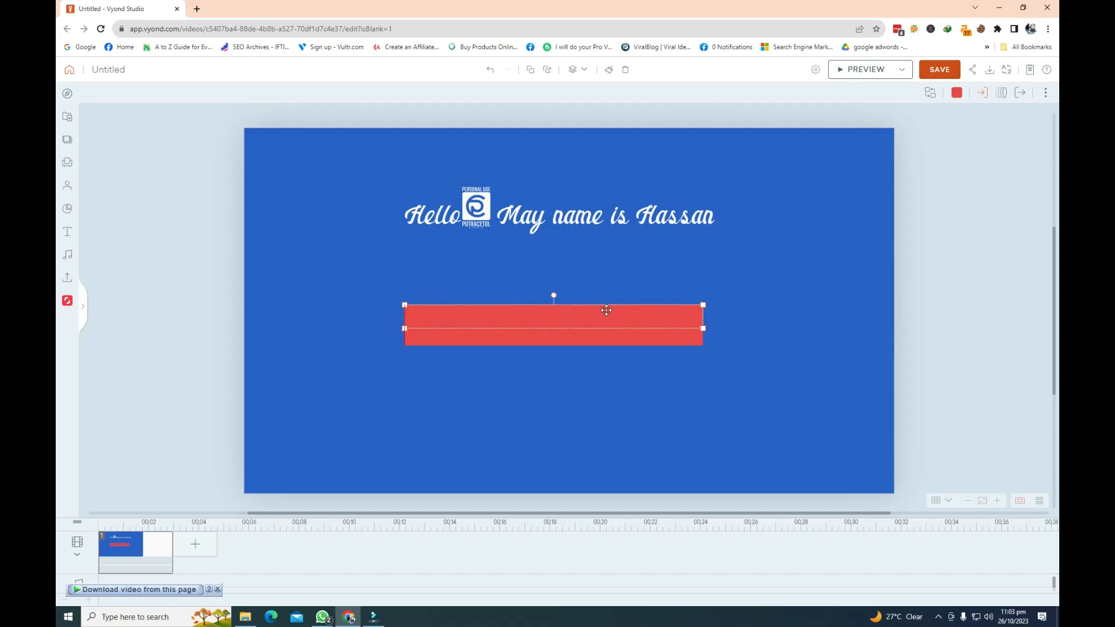
click(586, 401)
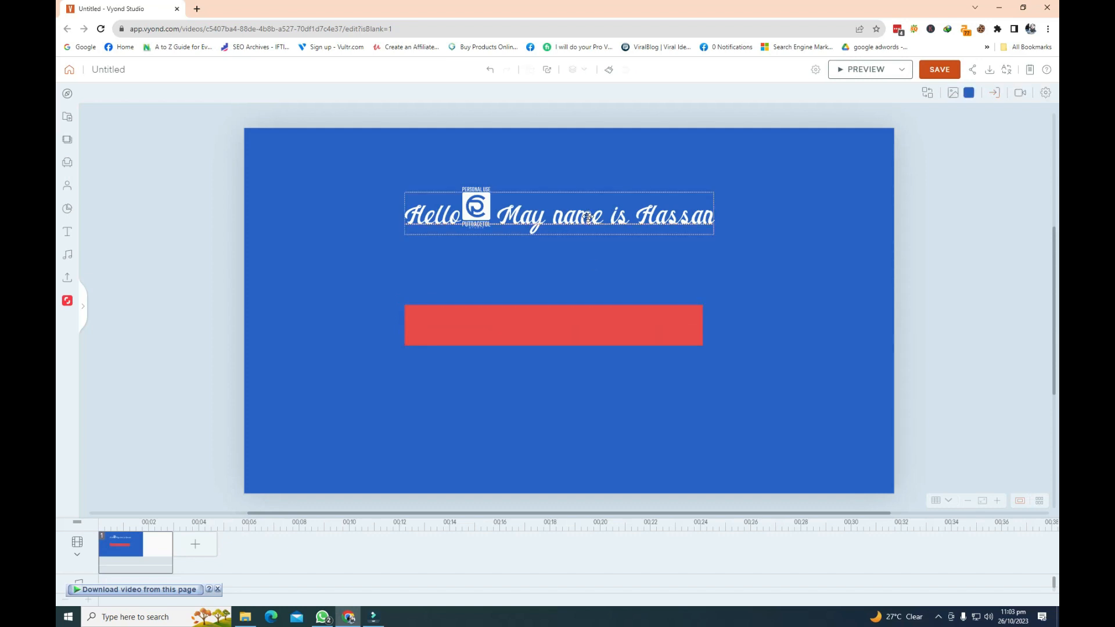
Place the greeting text on top of the red bars, group the text with the bars, and deselect the group.
drag(588, 216, 596, 341)
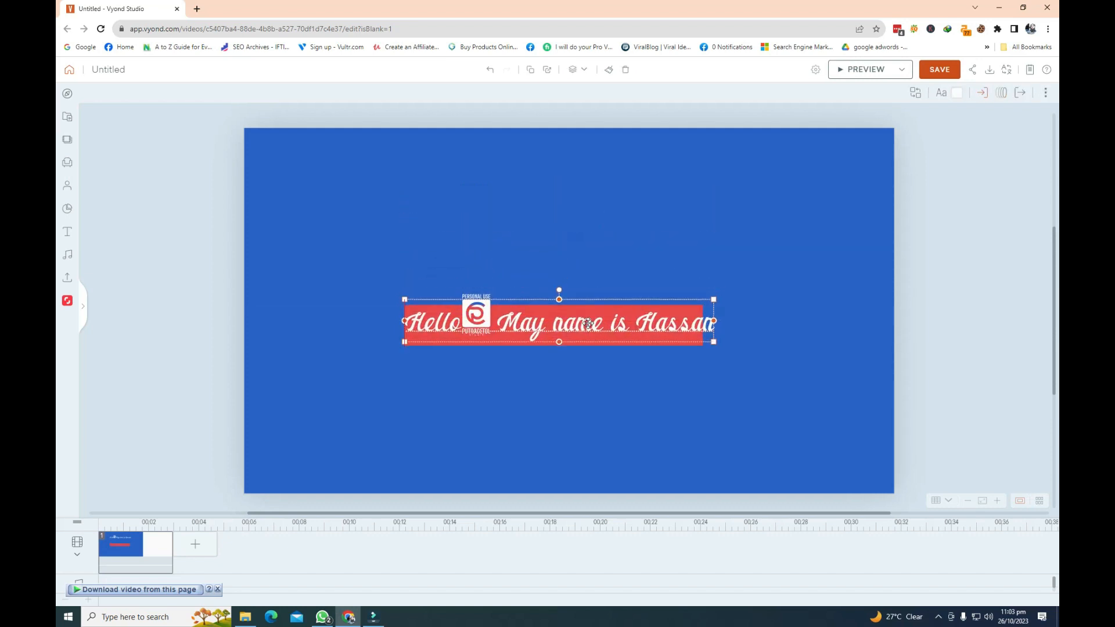
click(657, 390)
click(598, 316)
right_click(600, 311)
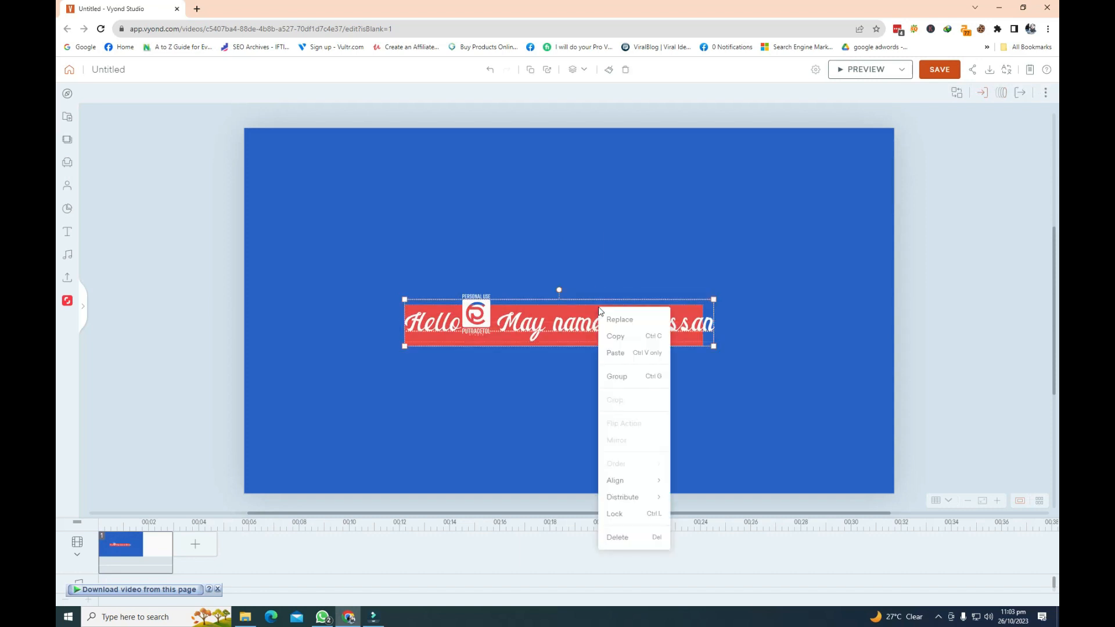
click(621, 372)
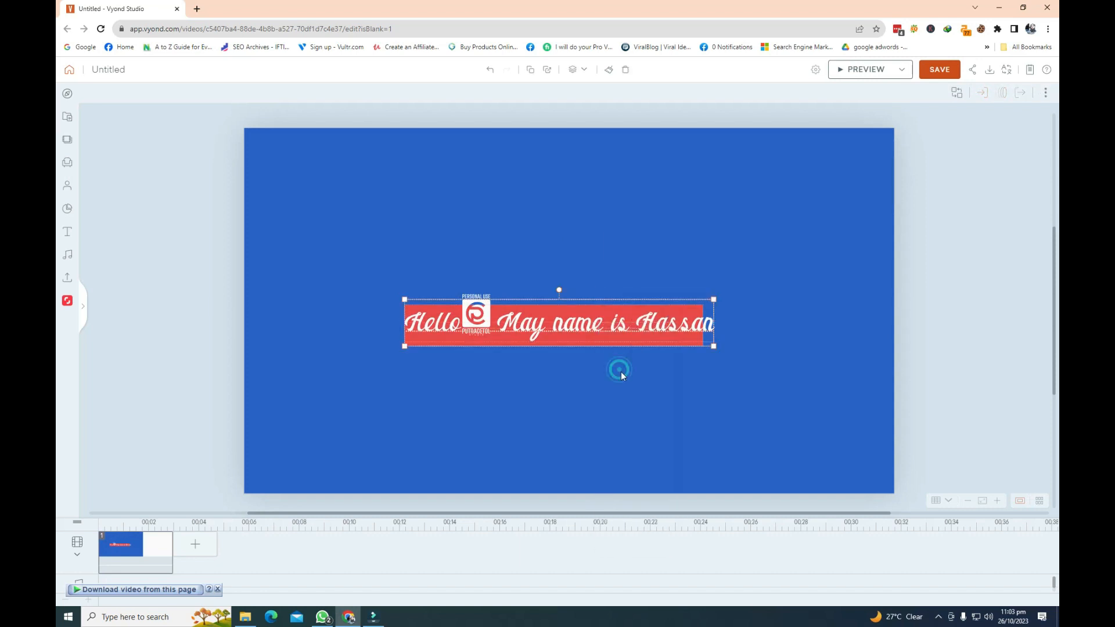
click(634, 376)
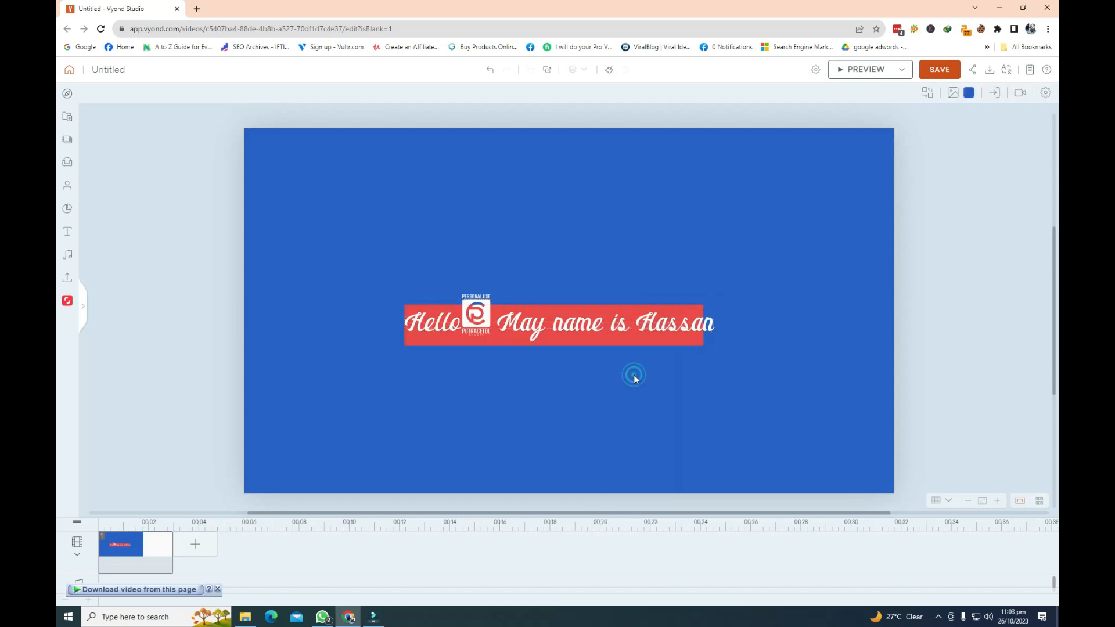
Move the grouped banner around the scene as one object, finishing slightly above and left of the centre.
click(632, 329)
drag(632, 329, 562, 157)
drag(728, 179, 717, 291)
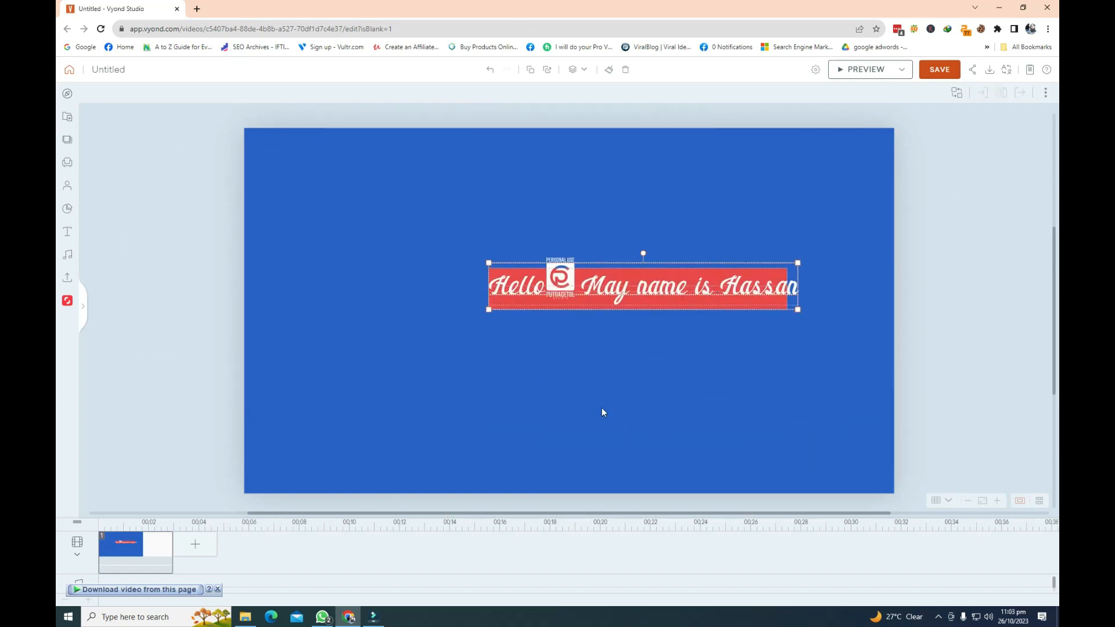
click(640, 365)
click(620, 270)
click(549, 364)
click(586, 277)
drag(586, 276, 482, 240)
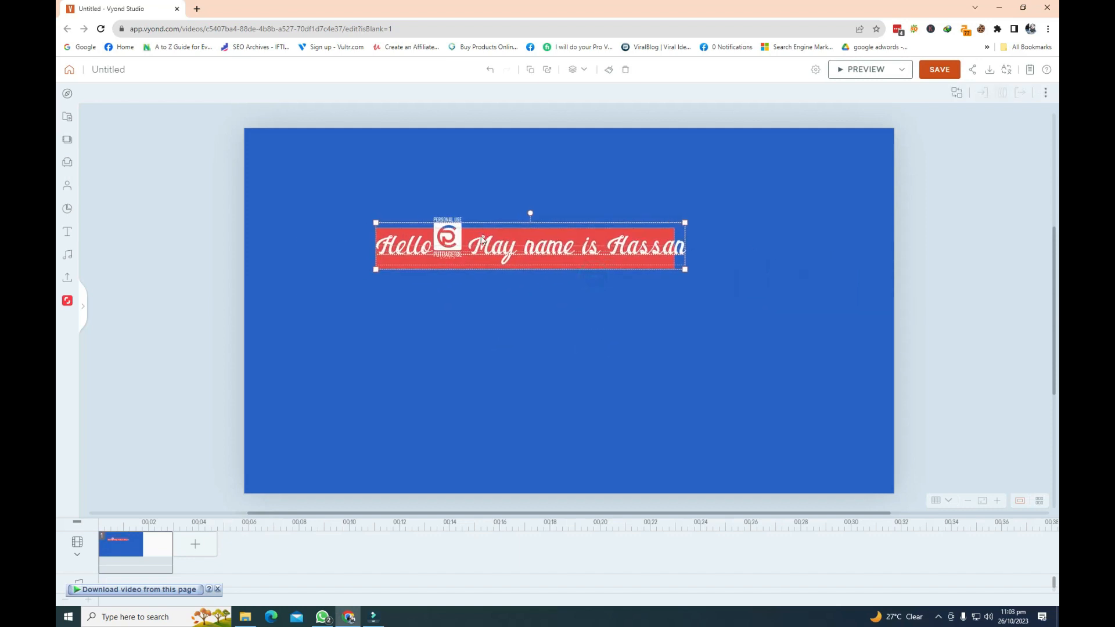
Ungroup the banner and spread its parts, with the greeting text below and the two red bars apart above it.
right_click(481, 235)
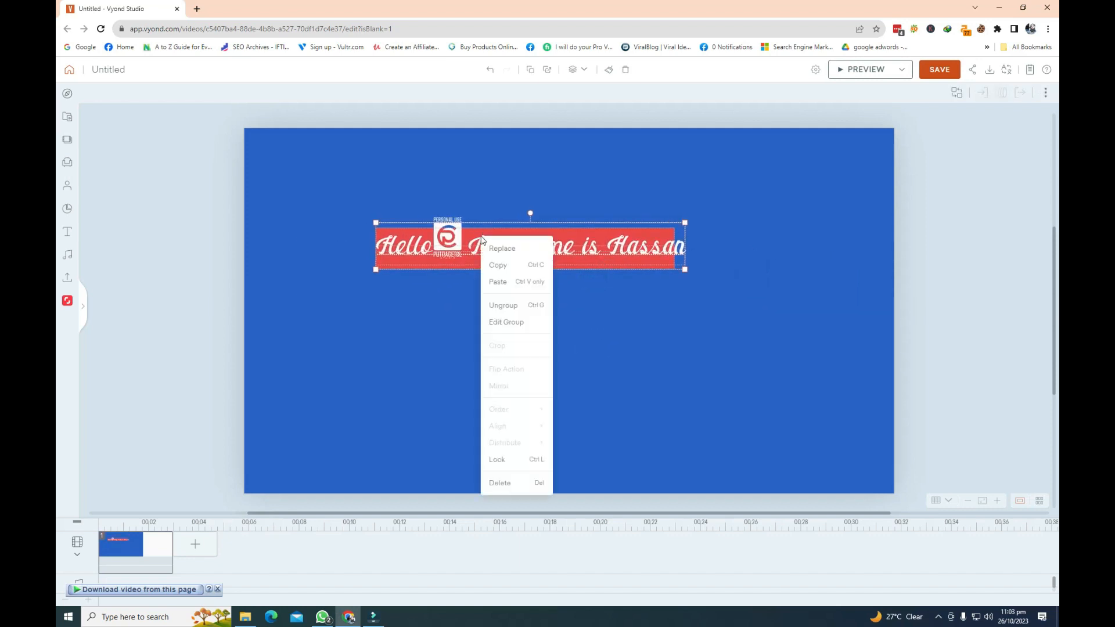
click(498, 312)
click(680, 371)
drag(587, 253, 474, 349)
drag(507, 251, 617, 210)
click(576, 271)
drag(668, 259, 627, 264)
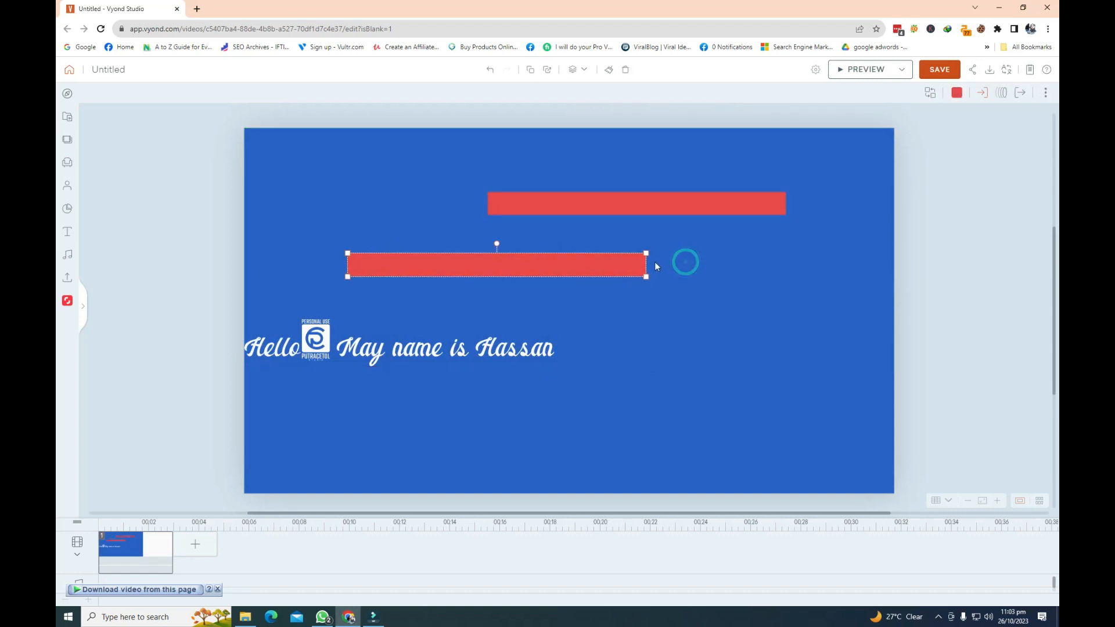
Align the upper red bar with the lower one and overlap them slightly to form one solid block.
click(709, 271)
drag(629, 203, 541, 236)
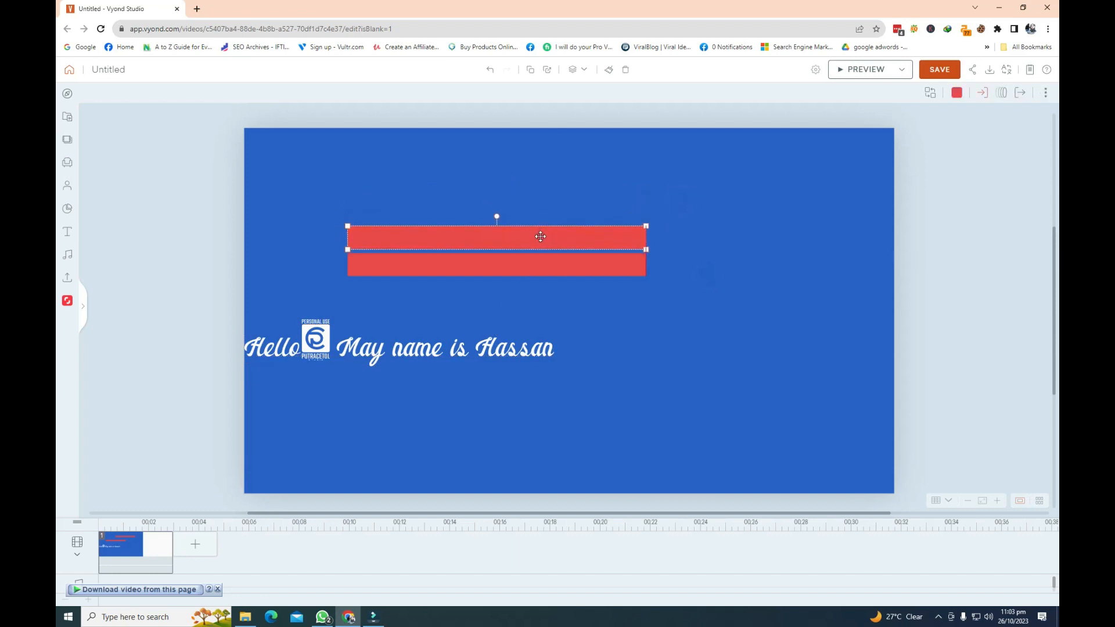
click(538, 295)
click(539, 249)
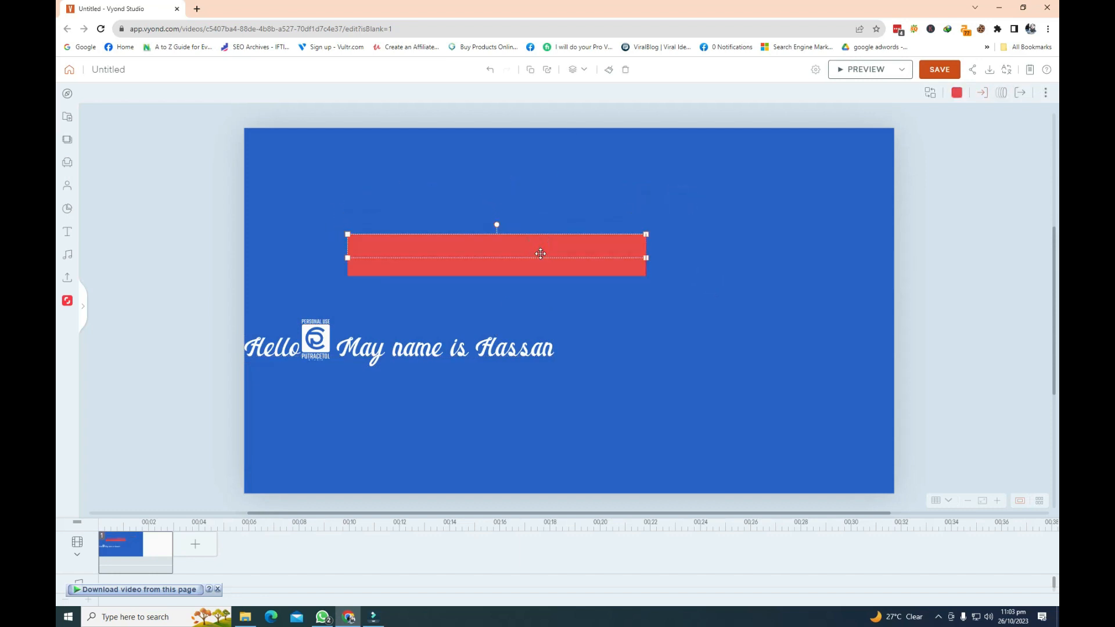
click(535, 301)
Place the greeting text over the red block and shrink it to fit the block's width.
drag(445, 347, 546, 257)
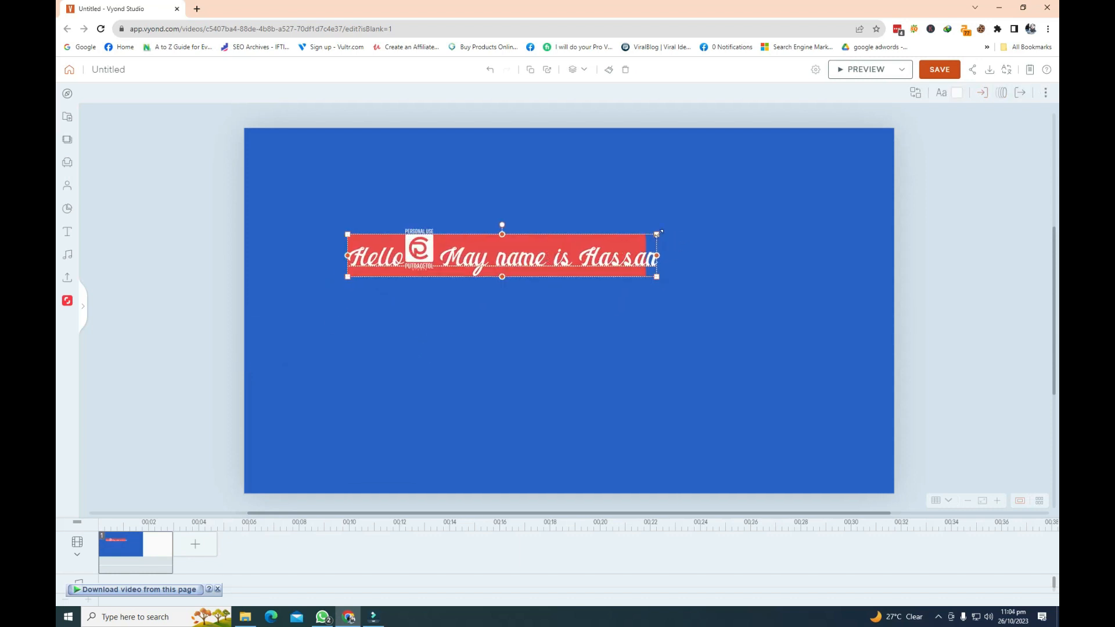
drag(658, 234, 647, 235)
click(581, 356)
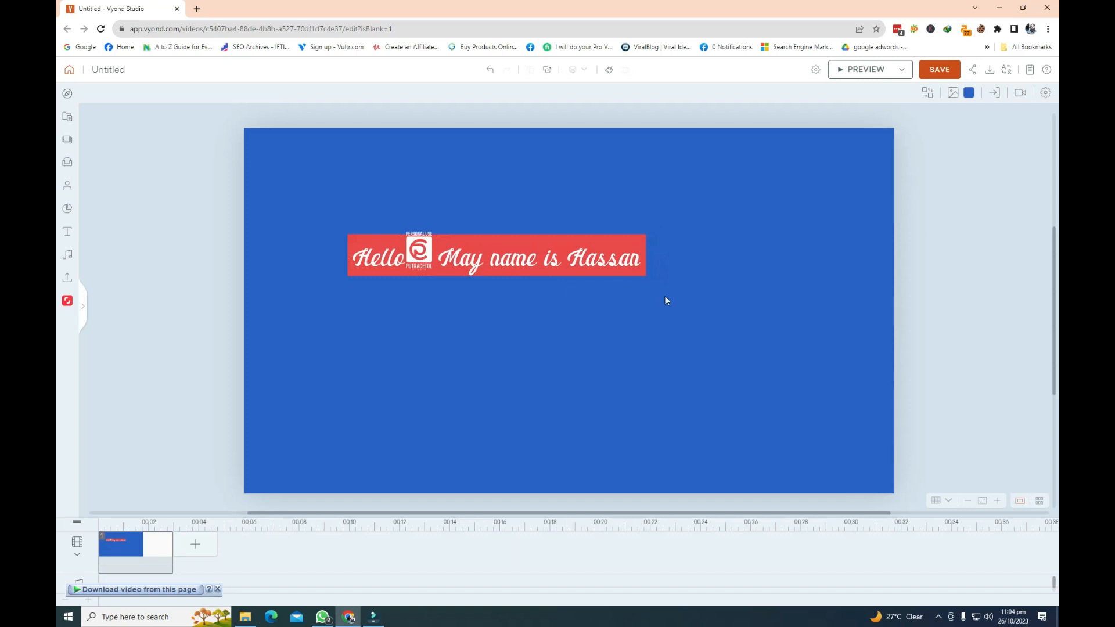
Group the greeting text with both red bars and move the banner slightly to the left.
drag(667, 299, 514, 229)
right_click(527, 247)
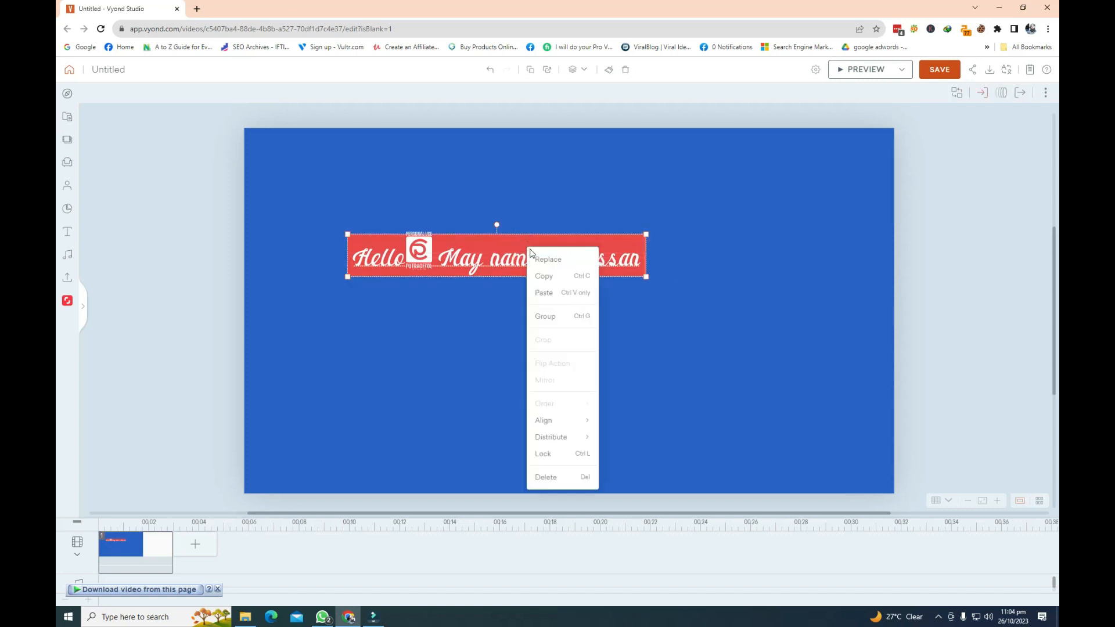
click(545, 317)
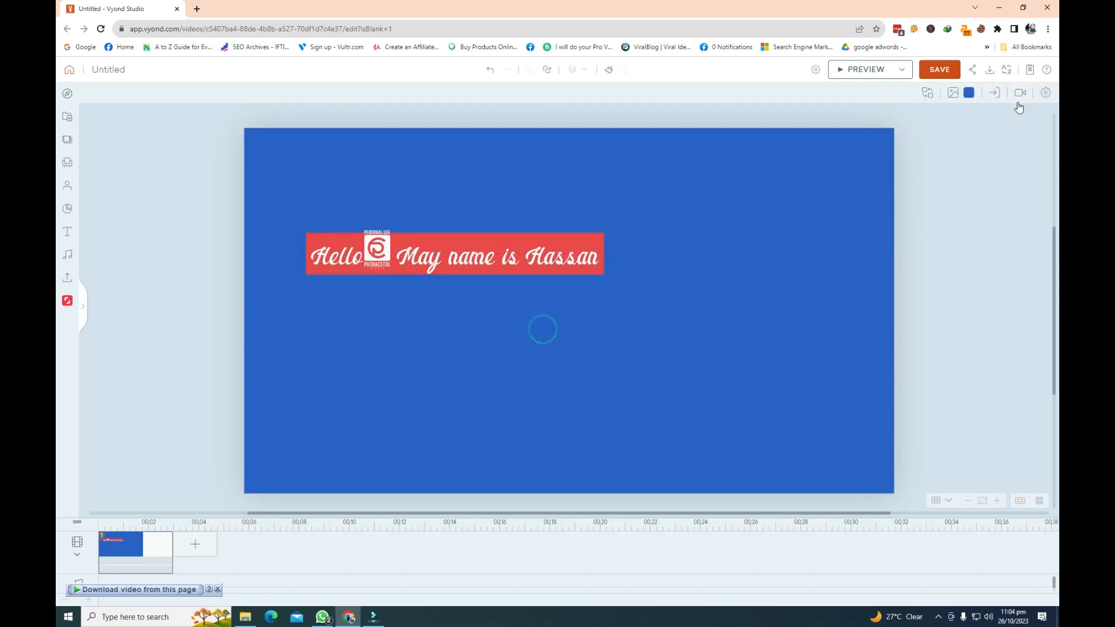
Select the text inside the banner group and preview the Slide - Left and Slide - Down enter effects.
click(492, 256)
double_click(564, 240)
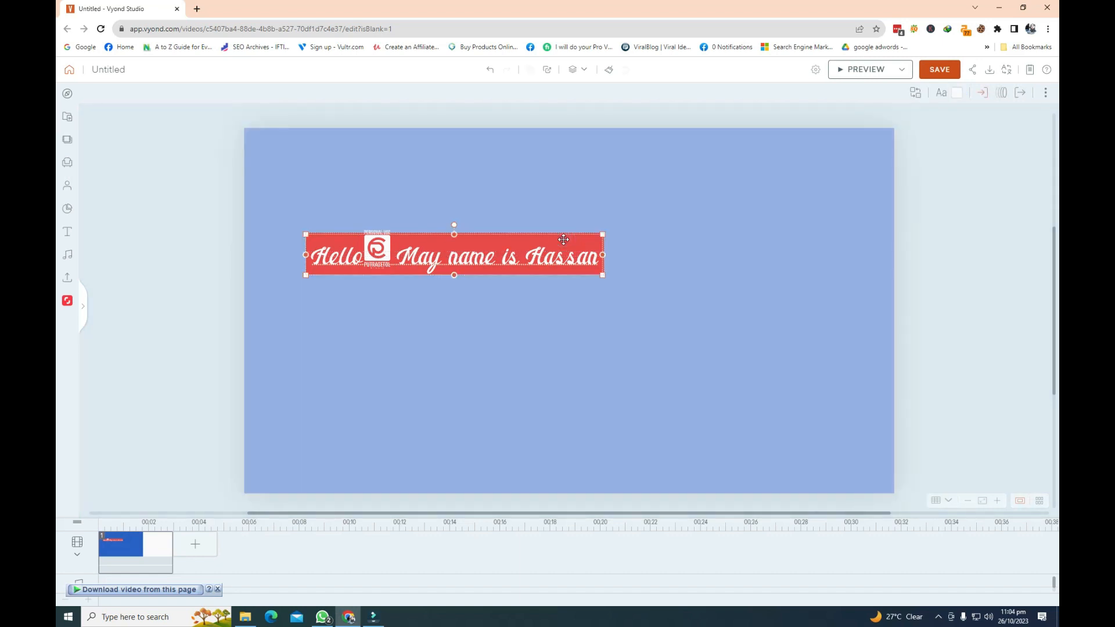
click(982, 95)
click(1018, 134)
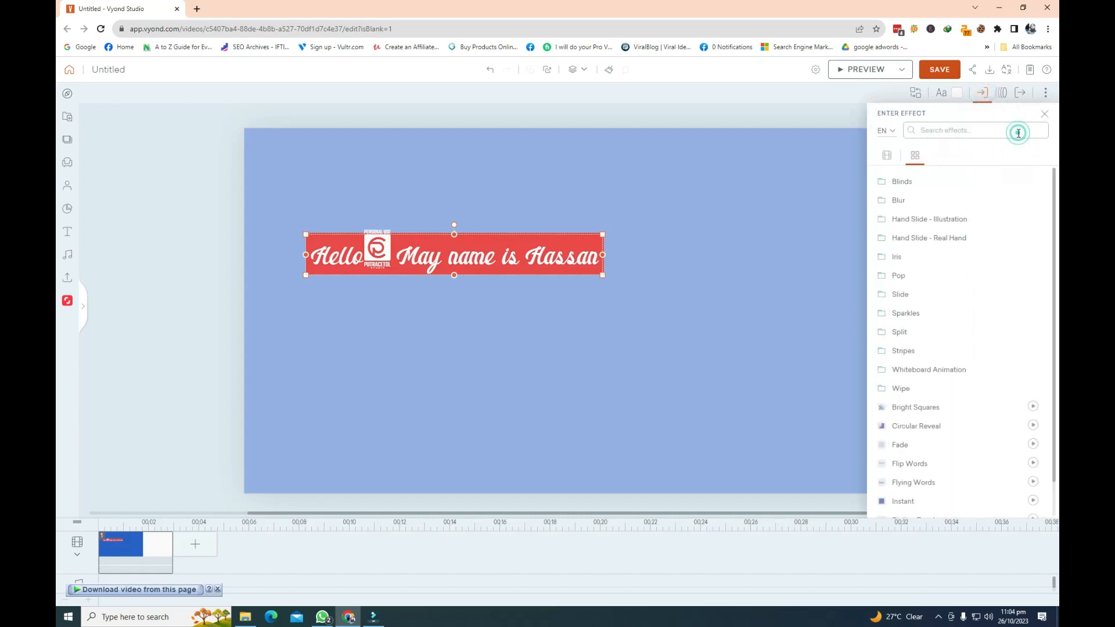
click(914, 295)
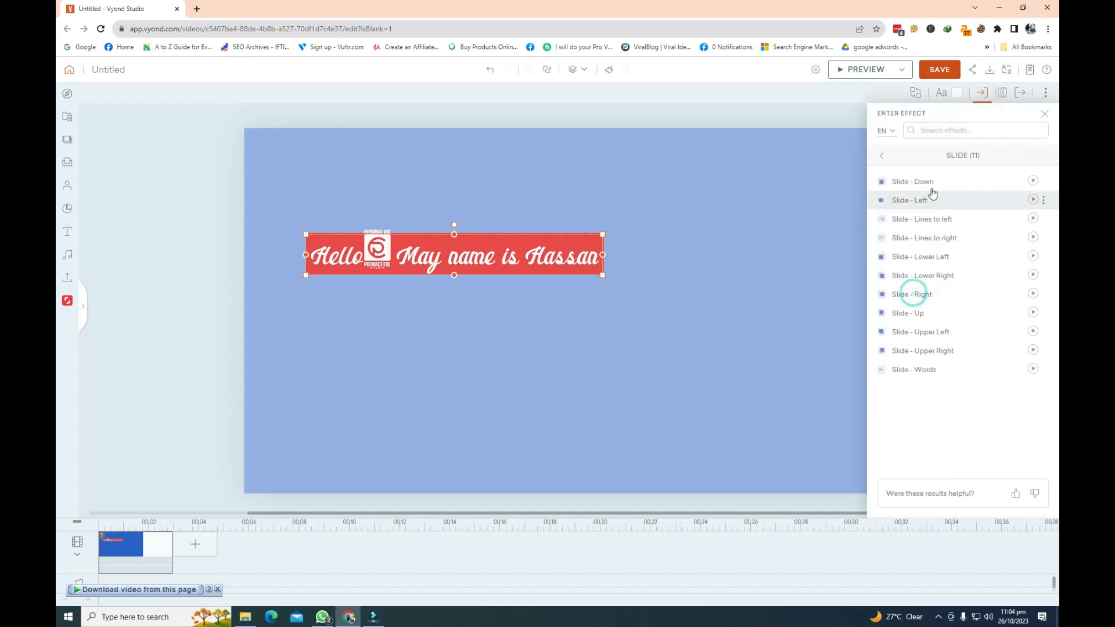
click(1032, 200)
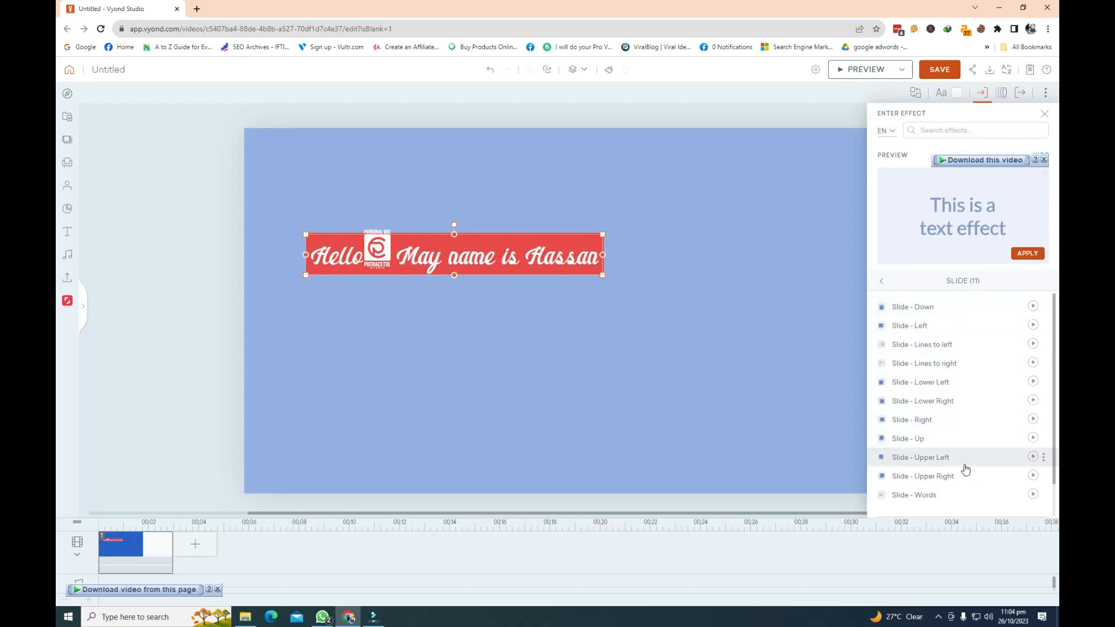
click(1032, 306)
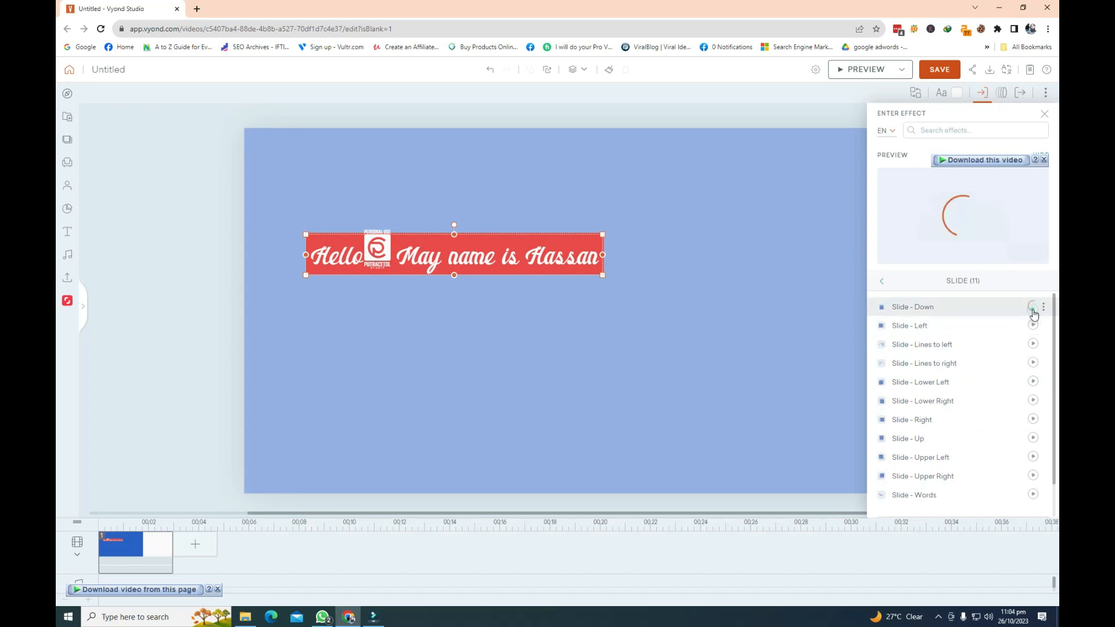
Close the effect preview, reopen the text's enter effect list, and leave group editing with nothing selected.
click(1045, 115)
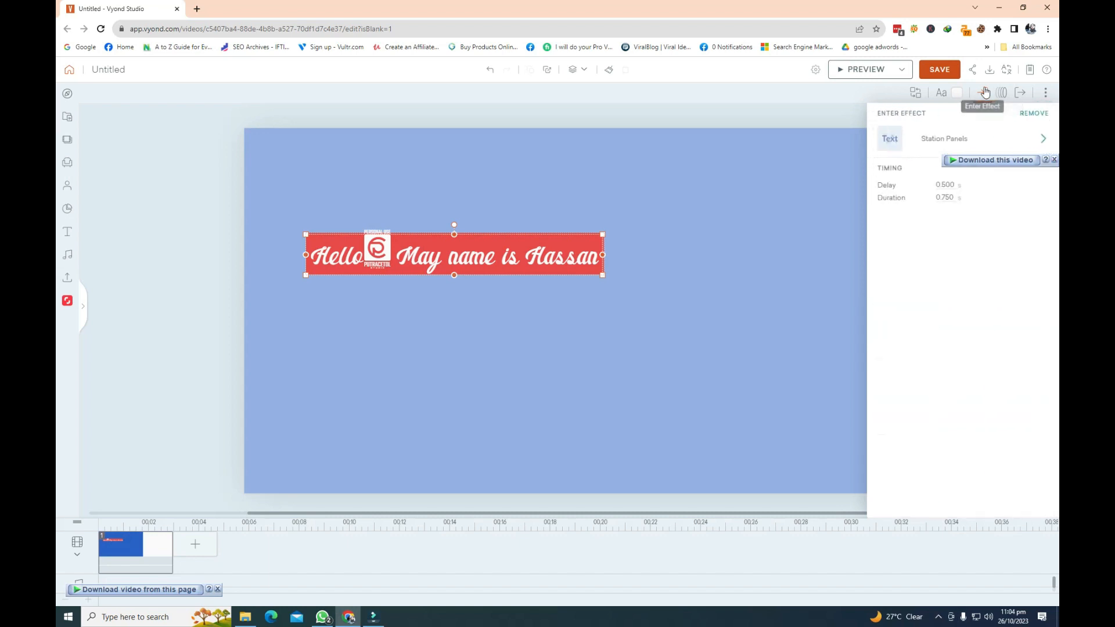
click(1036, 138)
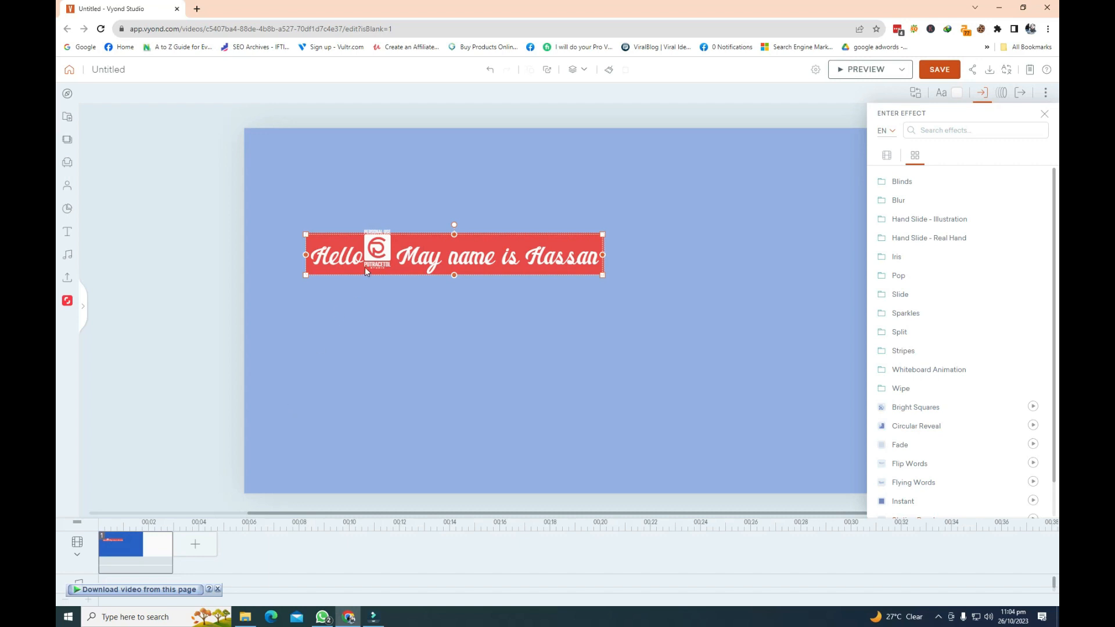
click(399, 324)
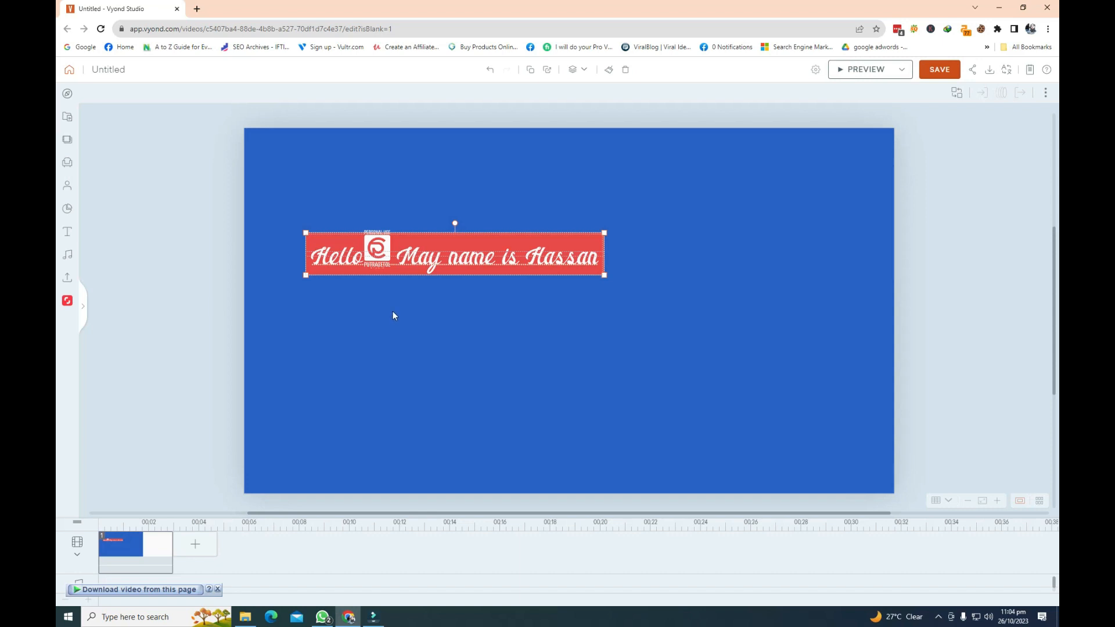
click(393, 315)
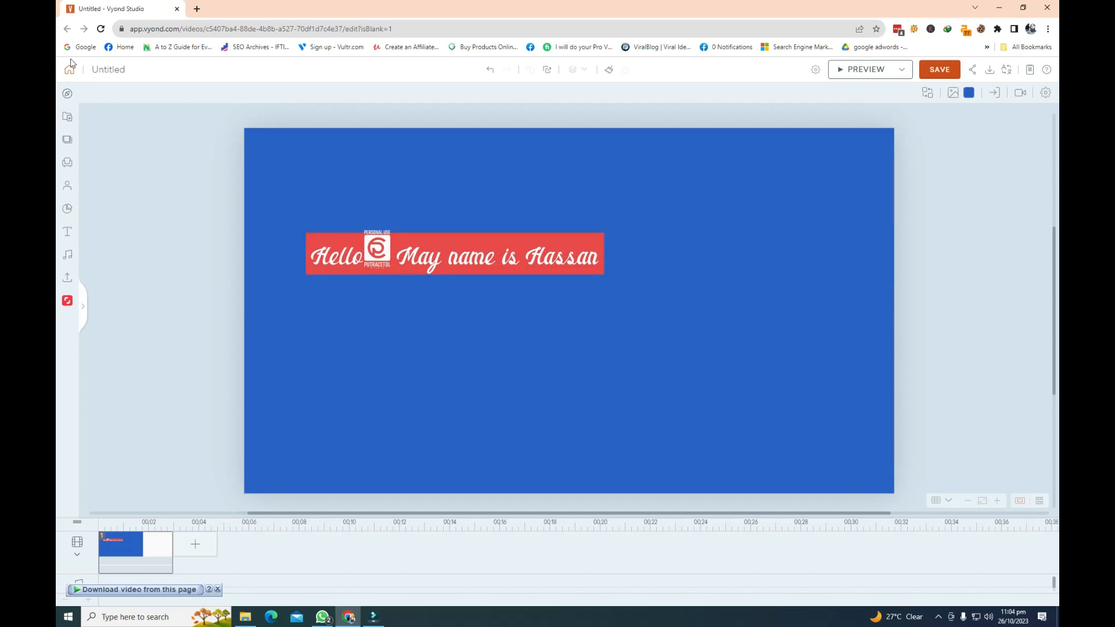
Look into the library's Collections and return to the asset overview.
click(65, 97)
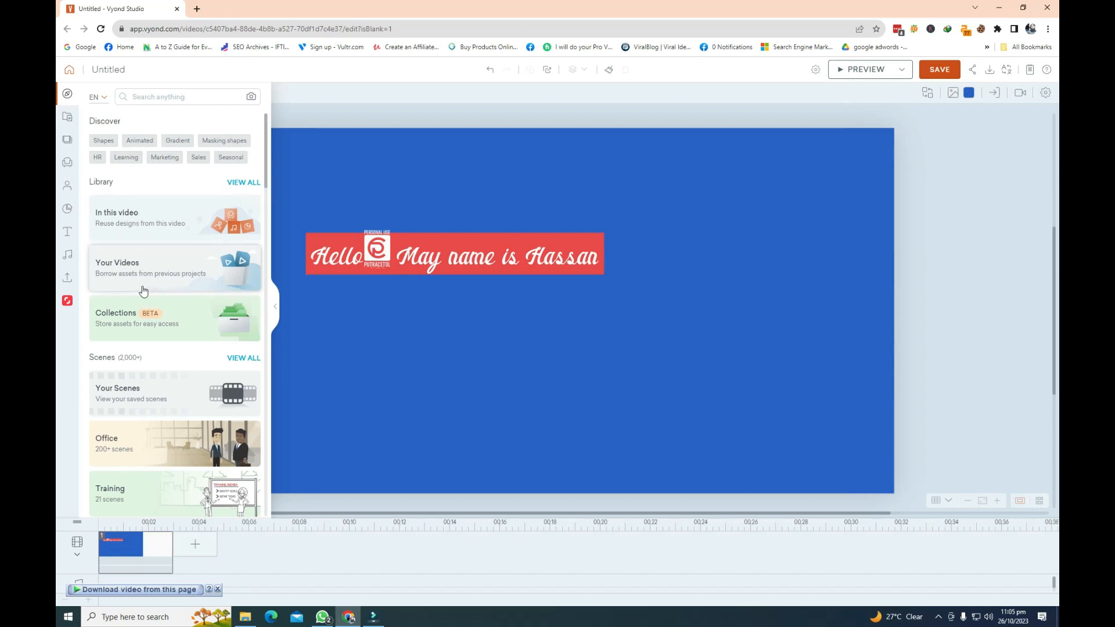
click(188, 319)
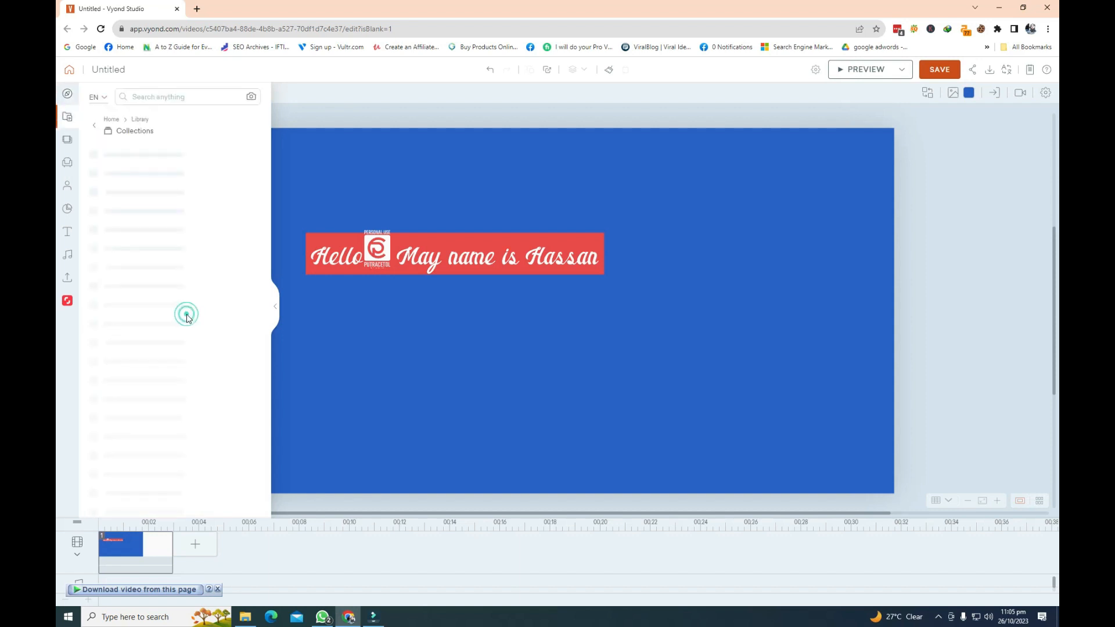
click(95, 127)
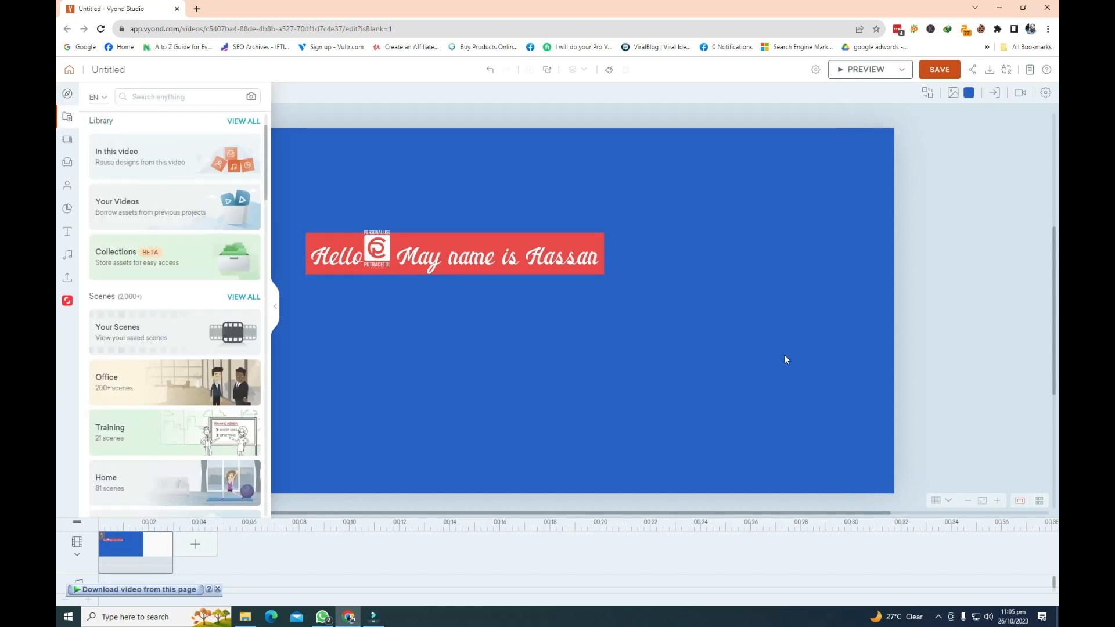
Show the Business Friendly text styles and move the banner to the upper right area of the scene.
drag(660, 294, 363, 235)
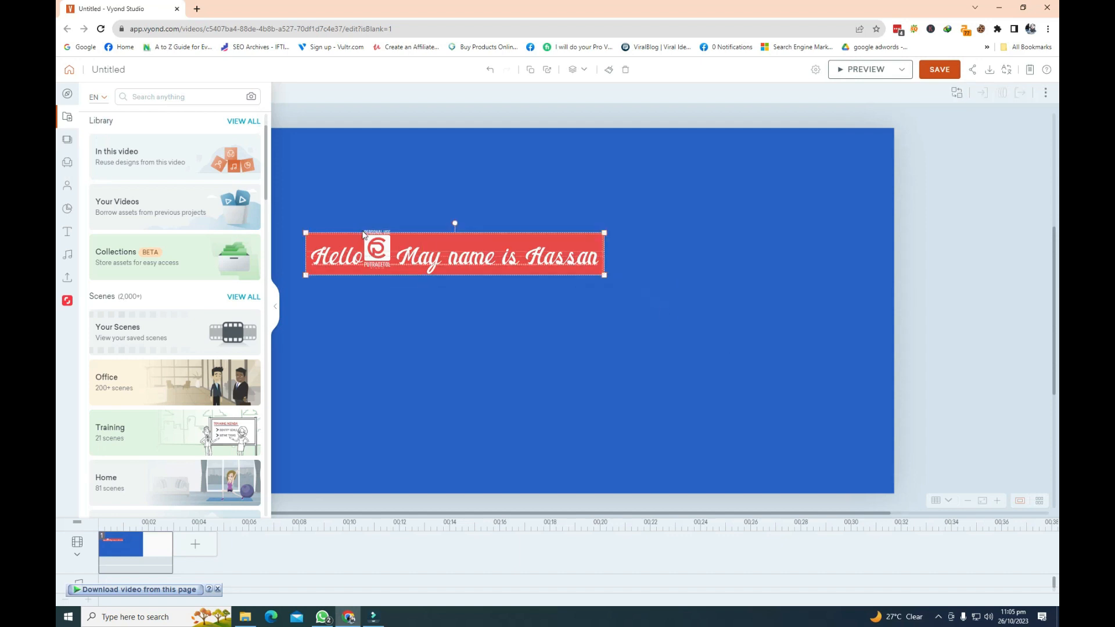
click(67, 234)
click(203, 214)
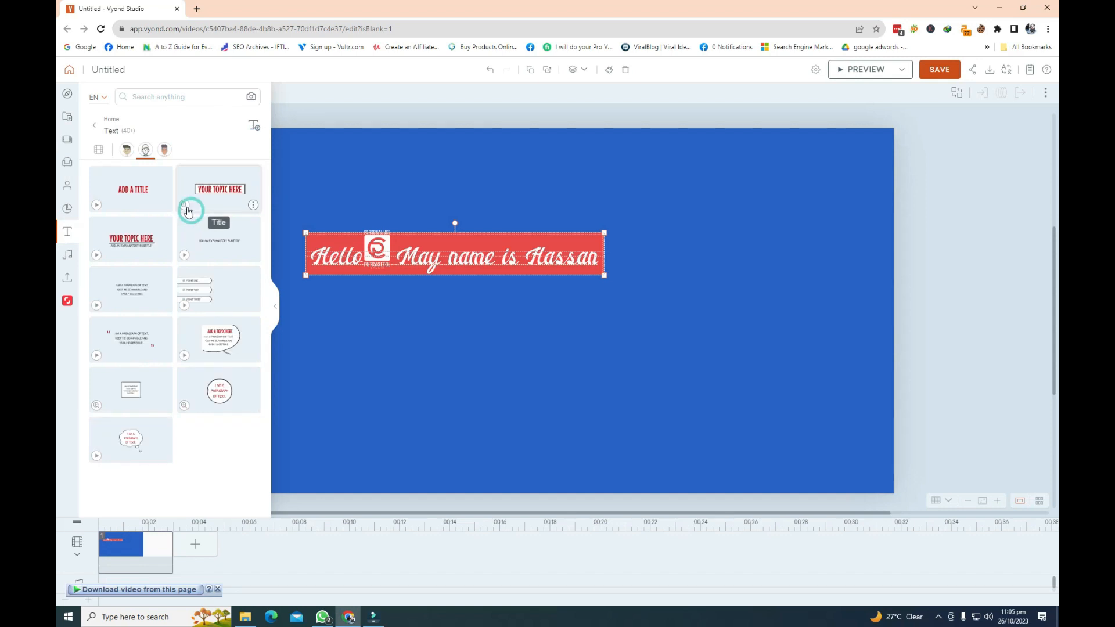
click(101, 132)
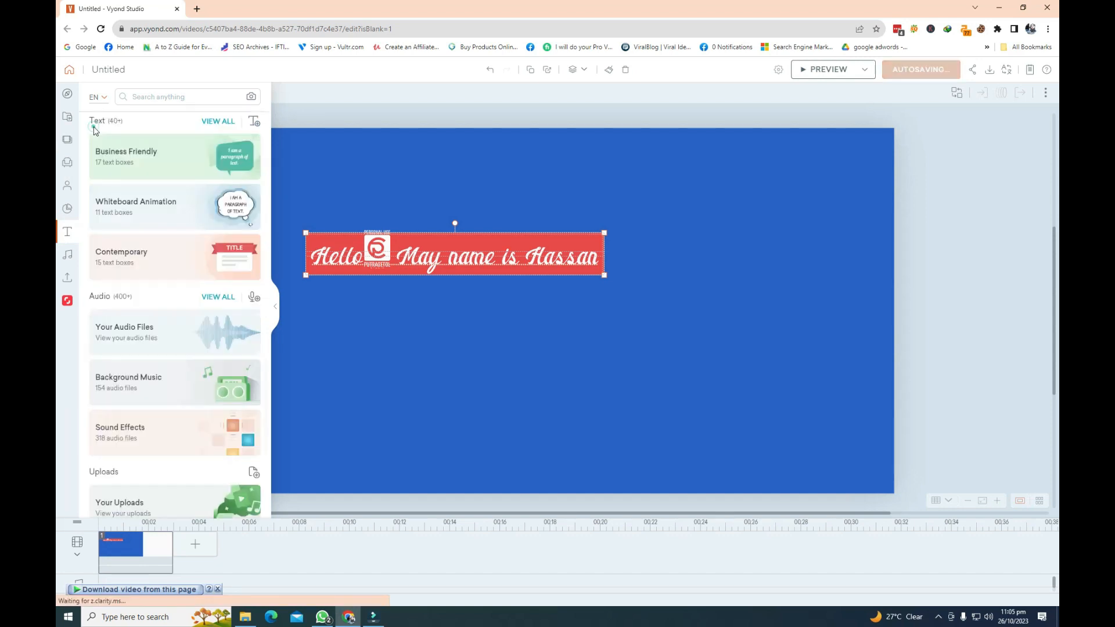
click(125, 167)
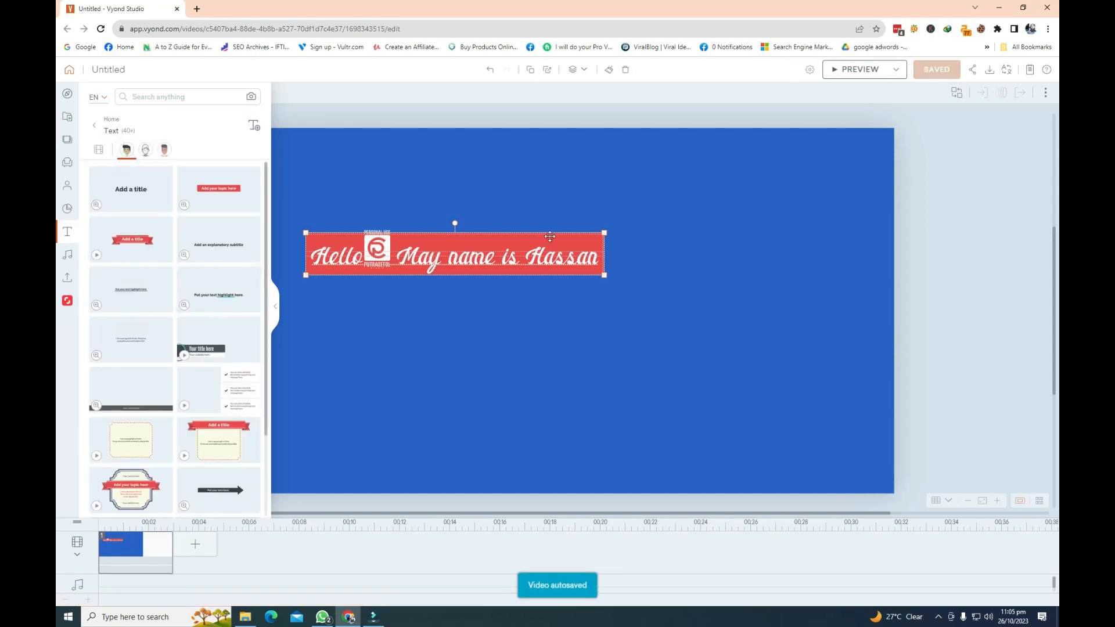
drag(434, 266, 570, 226)
Add the explanatory subtitle and the plain title text boxes, arranging the title above the subtitle beneath the banner.
click(219, 241)
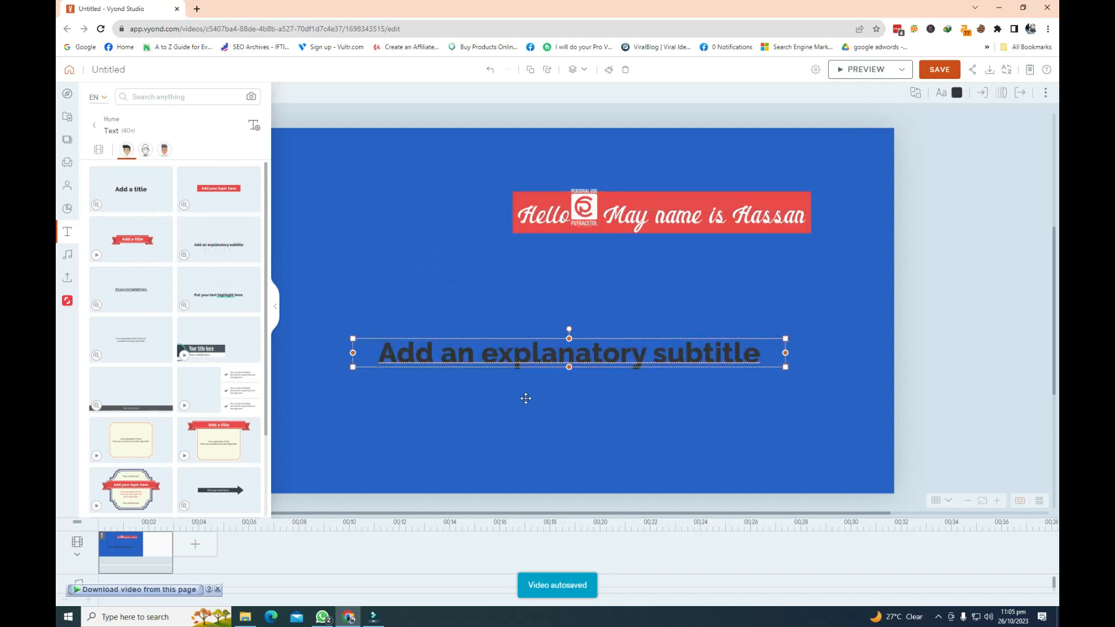
drag(498, 350, 545, 377)
click(131, 189)
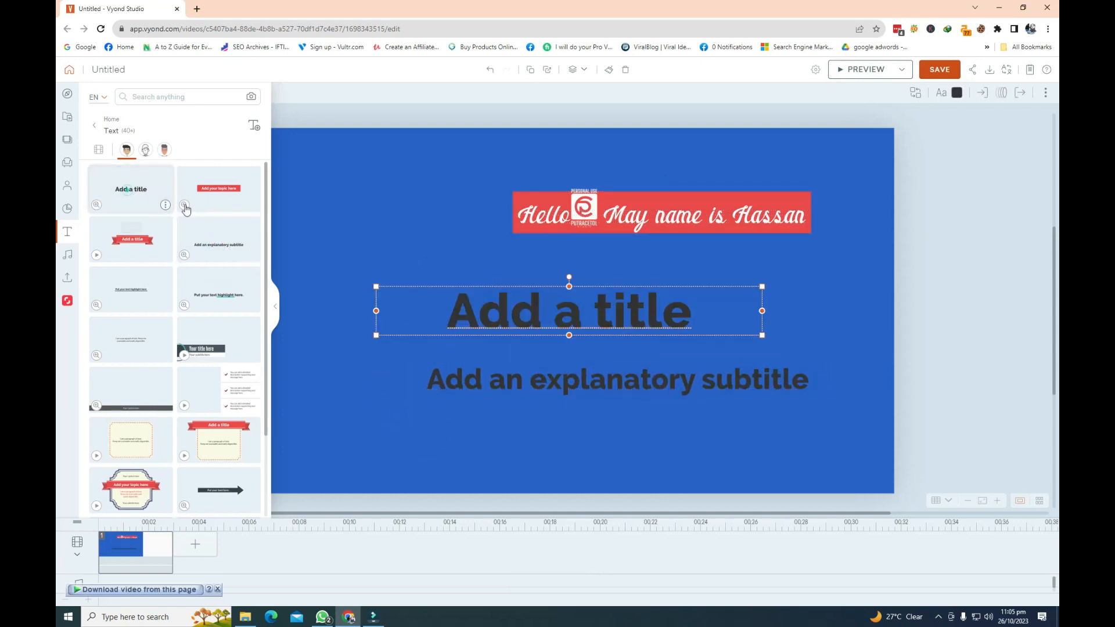
drag(594, 296, 643, 289)
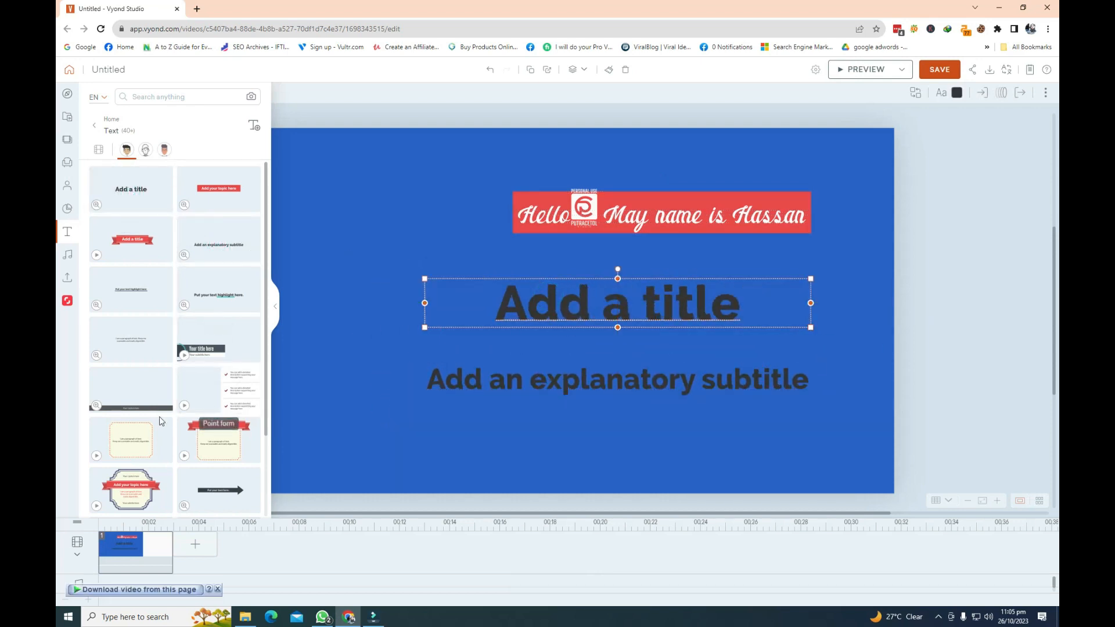
Add the Business Friendly point form text with three check-marked descriptions to the scene.
click(224, 394)
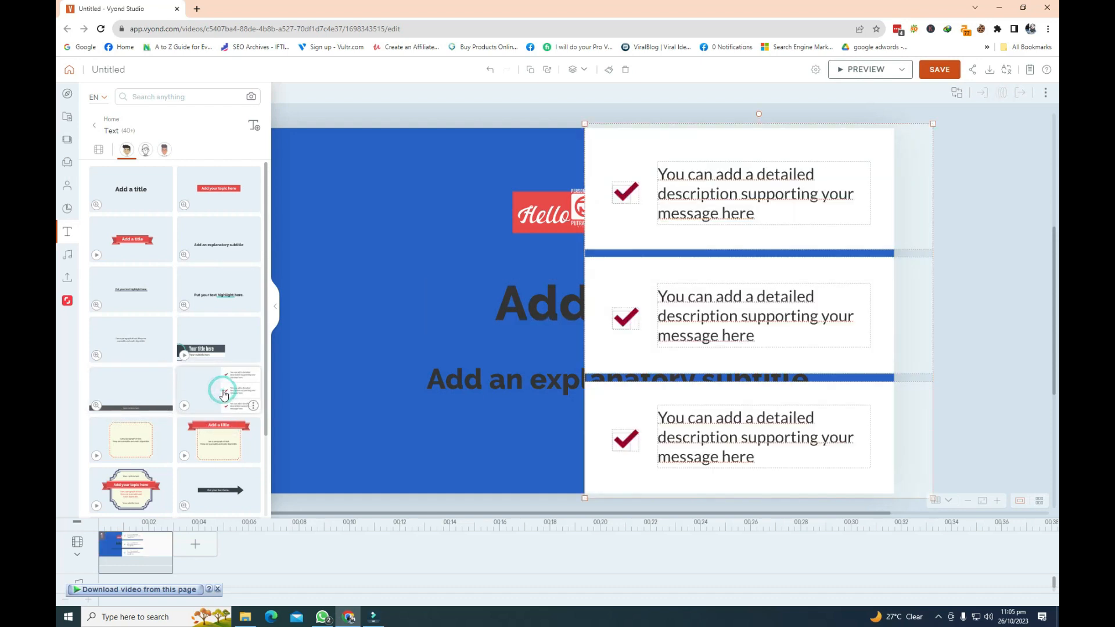
scroll(227, 400, down, 2)
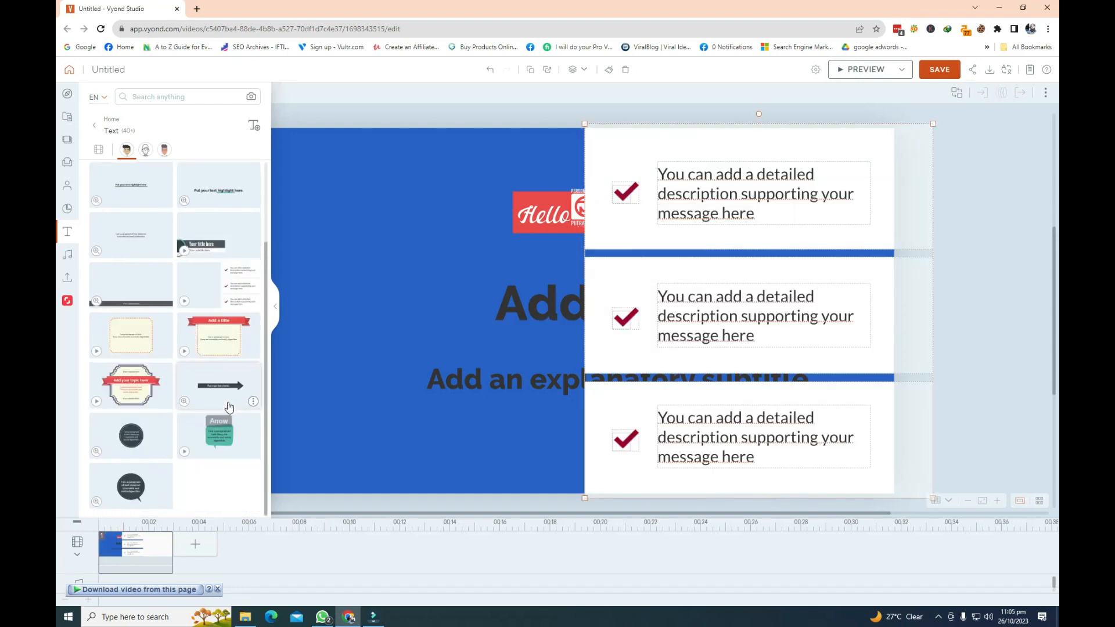
scroll(212, 429, up, 1)
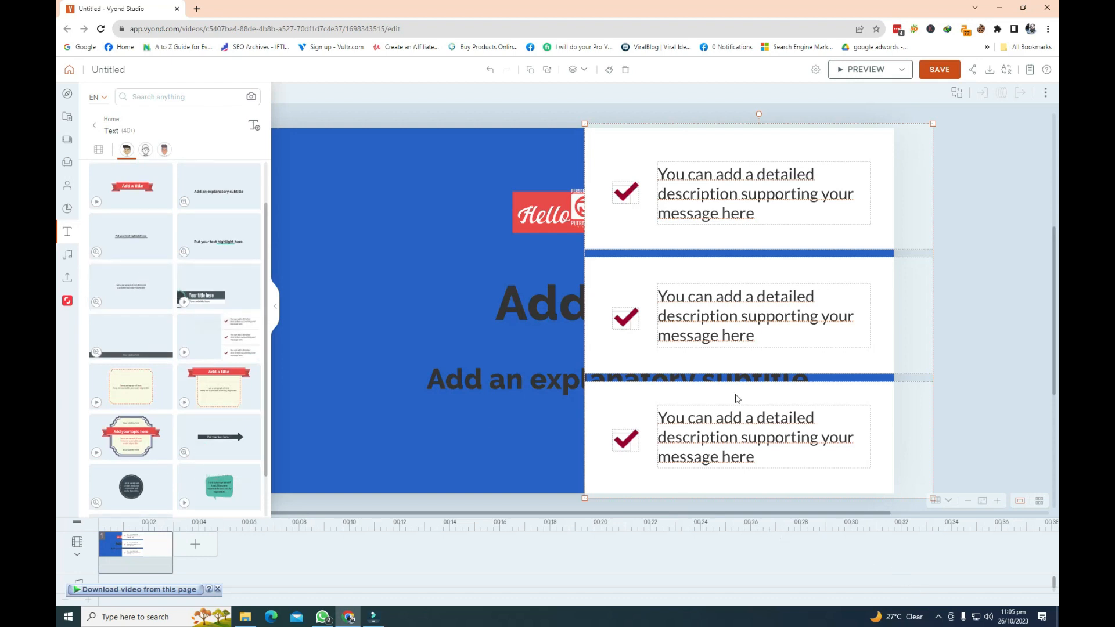
click(938, 617)
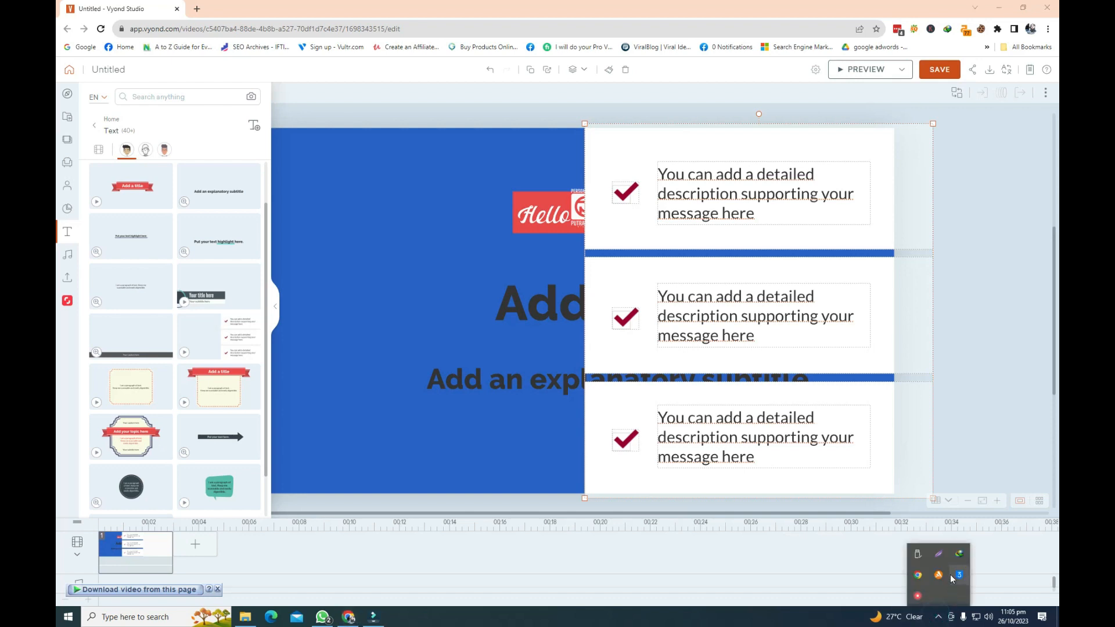
right_click(919, 596)
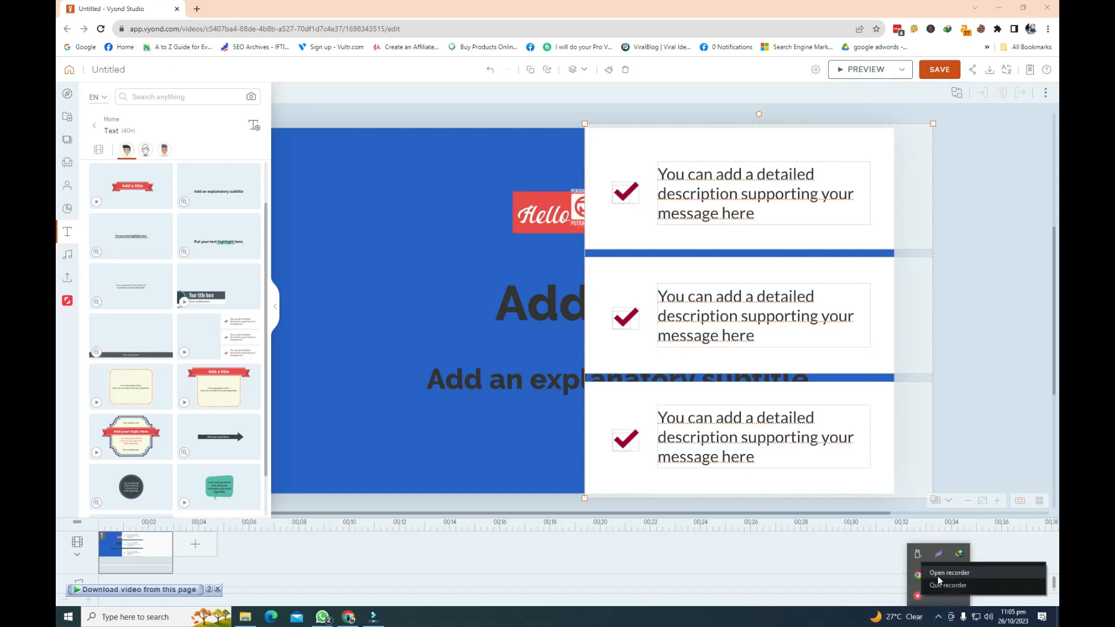
click(939, 573)
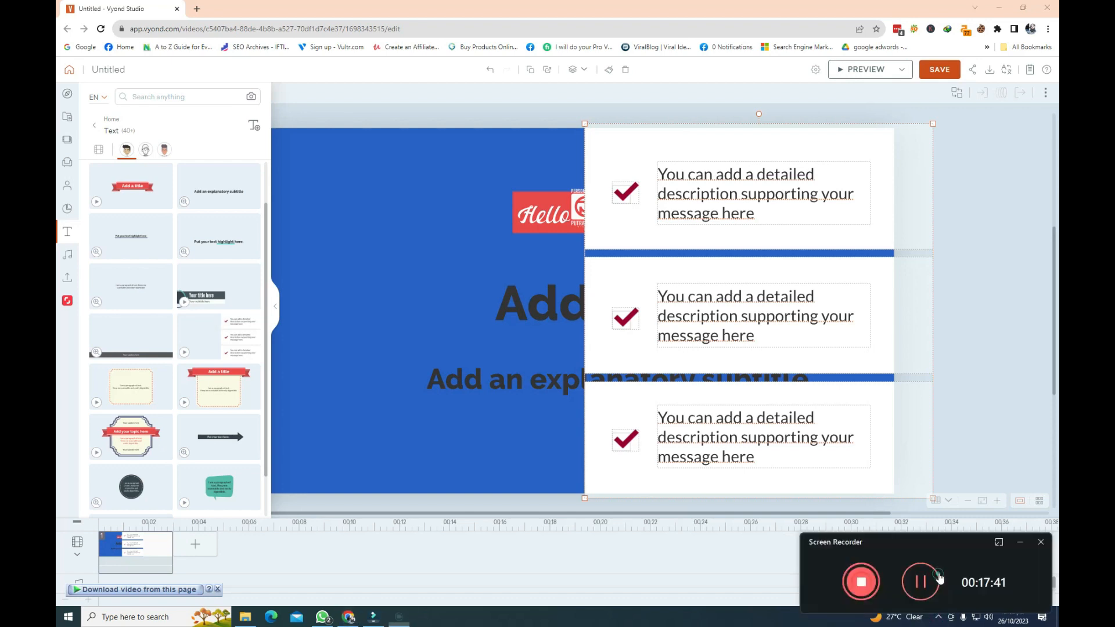
click(1020, 542)
scroll(95, 358, down, 1)
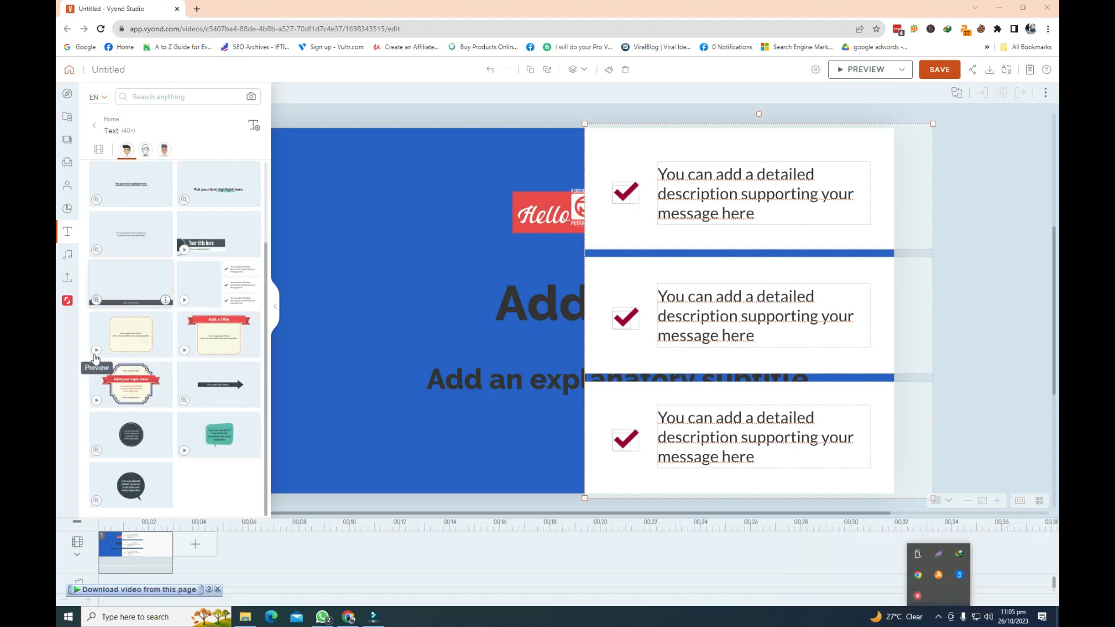
Look into the Background Music tracks of the audio library and return to the overview of character styles.
click(69, 255)
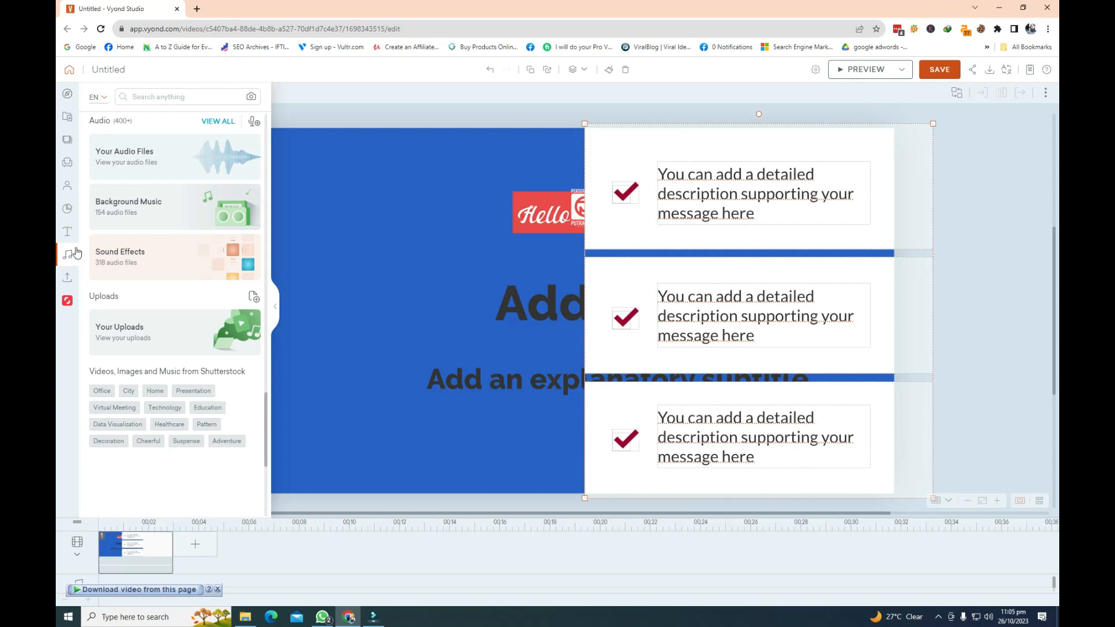
click(150, 203)
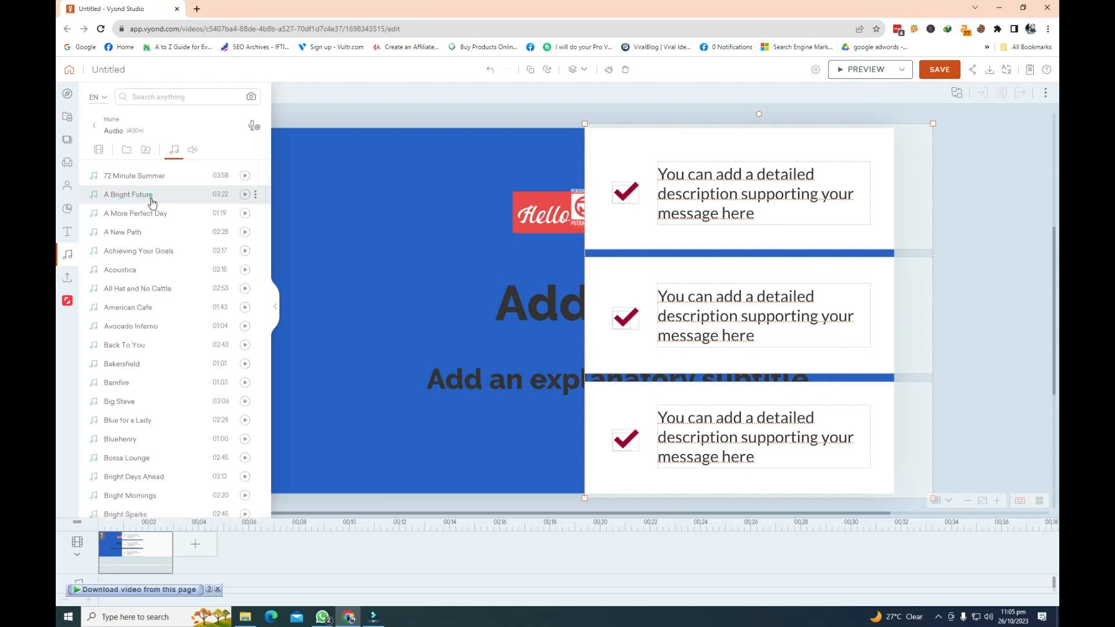
click(69, 254)
click(67, 188)
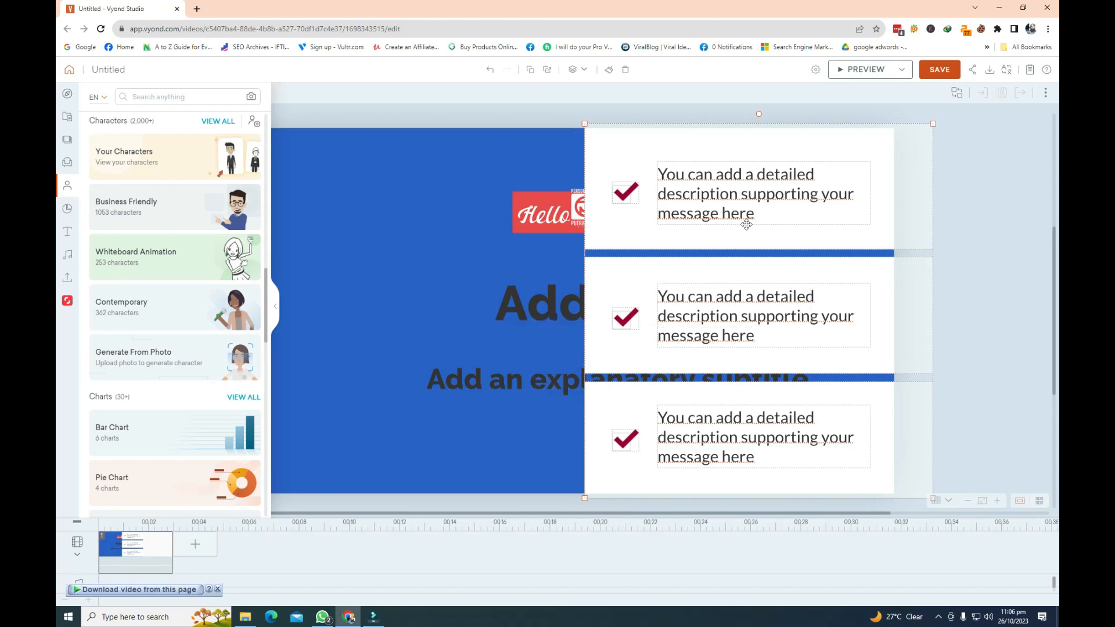
Move the check-marked point form text from the scene's right edge to left of centre.
drag(765, 181, 513, 184)
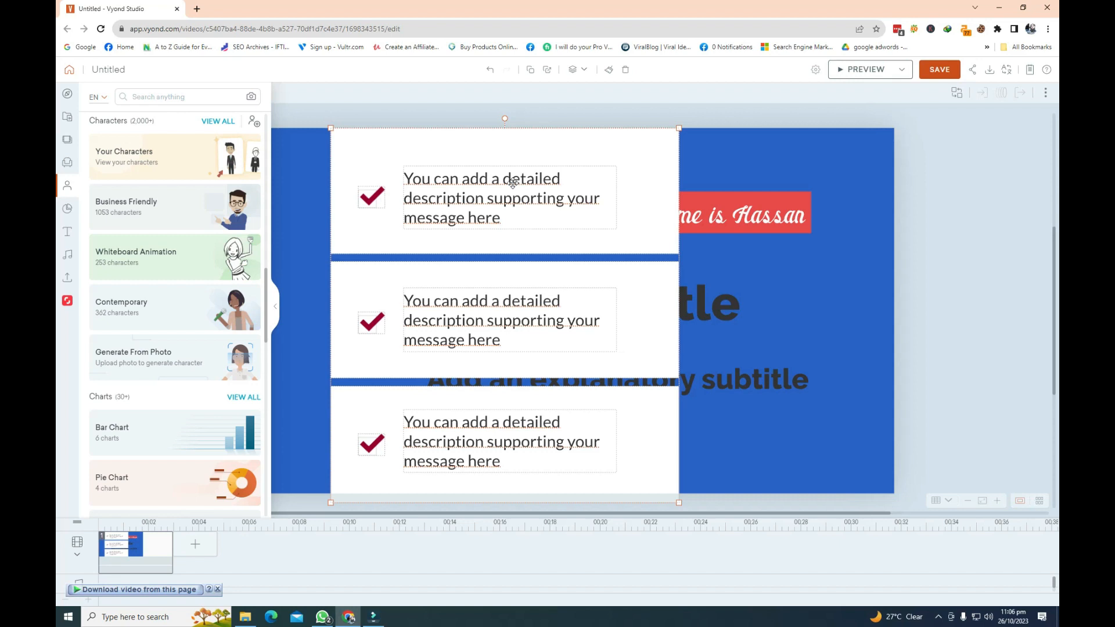
Preview the video, pause the playback and save the video.
click(867, 69)
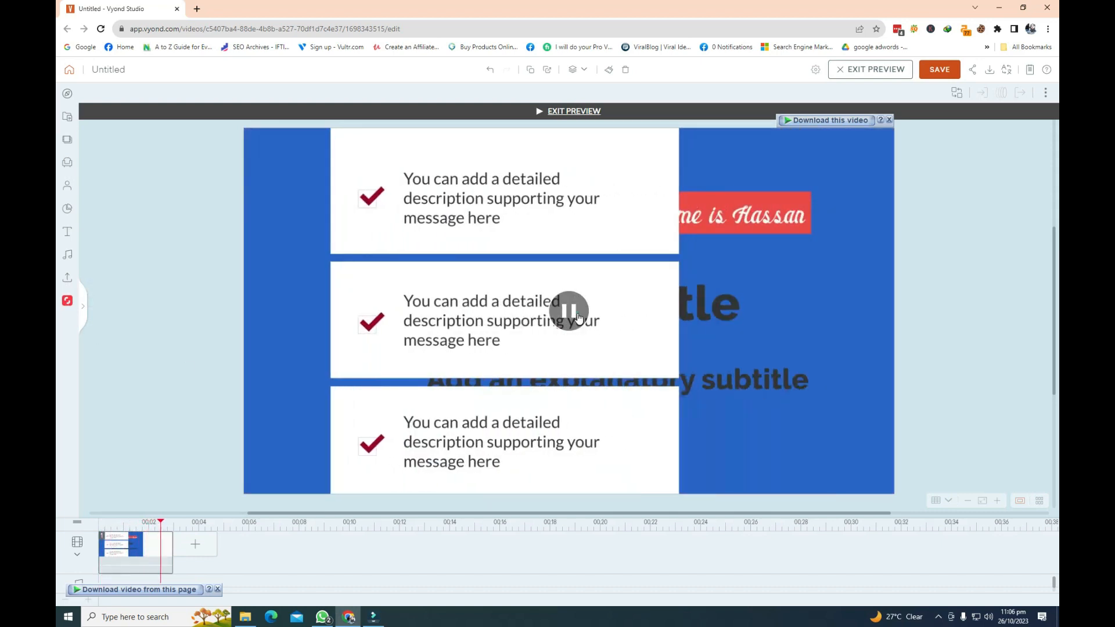
click(551, 313)
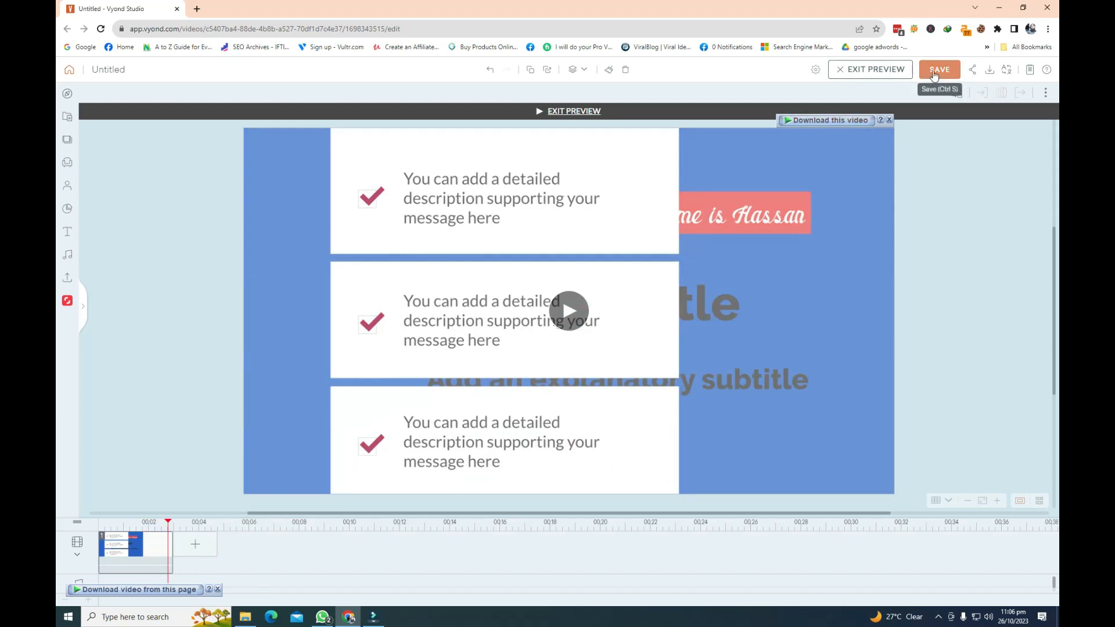
click(934, 72)
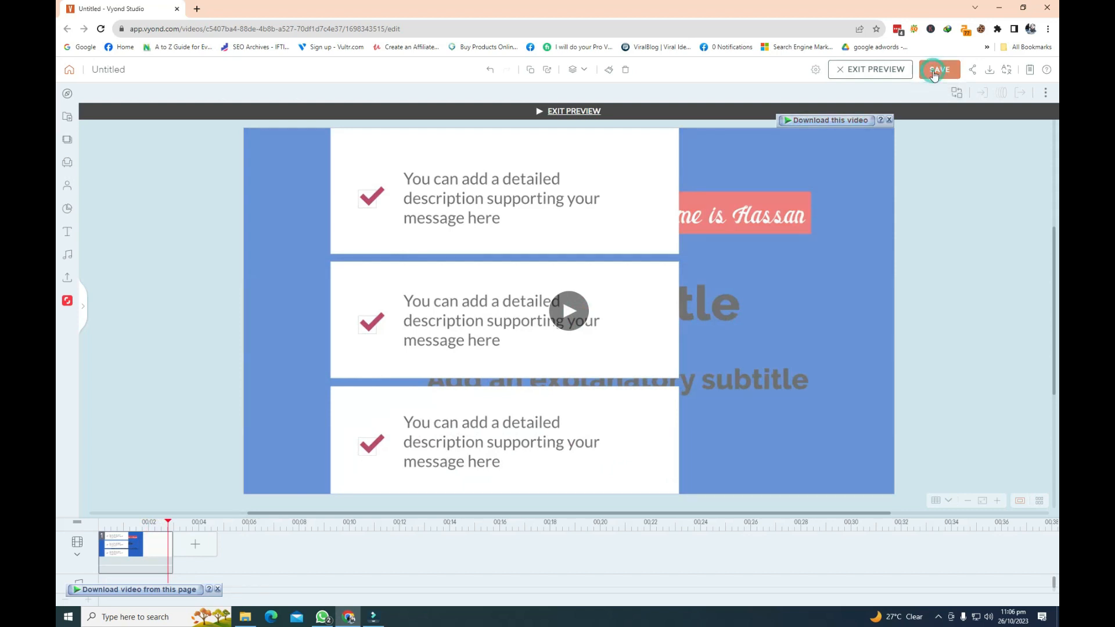